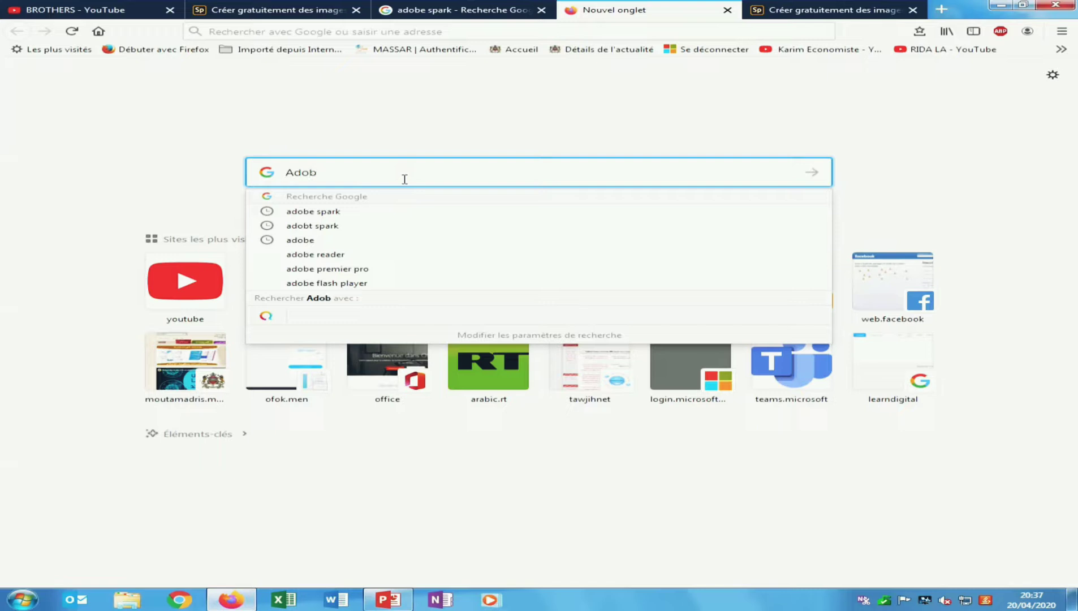
- Search Google for 'Adobe spark'
{"action": "type", "text": "e spar"}
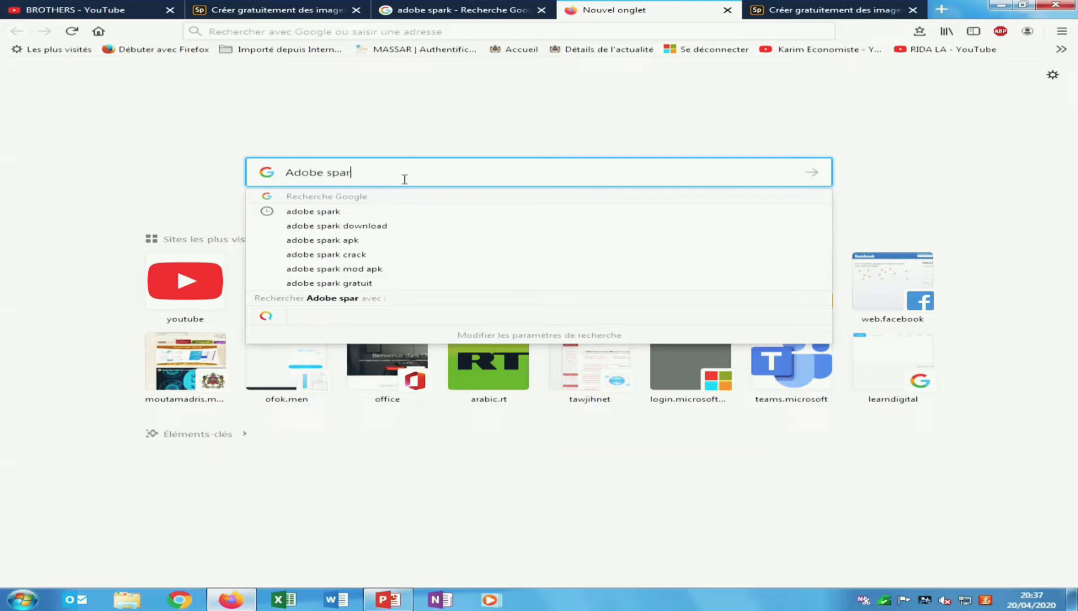
{"action": "type", "text": "k"}
{"action": "key", "text": "Return"}
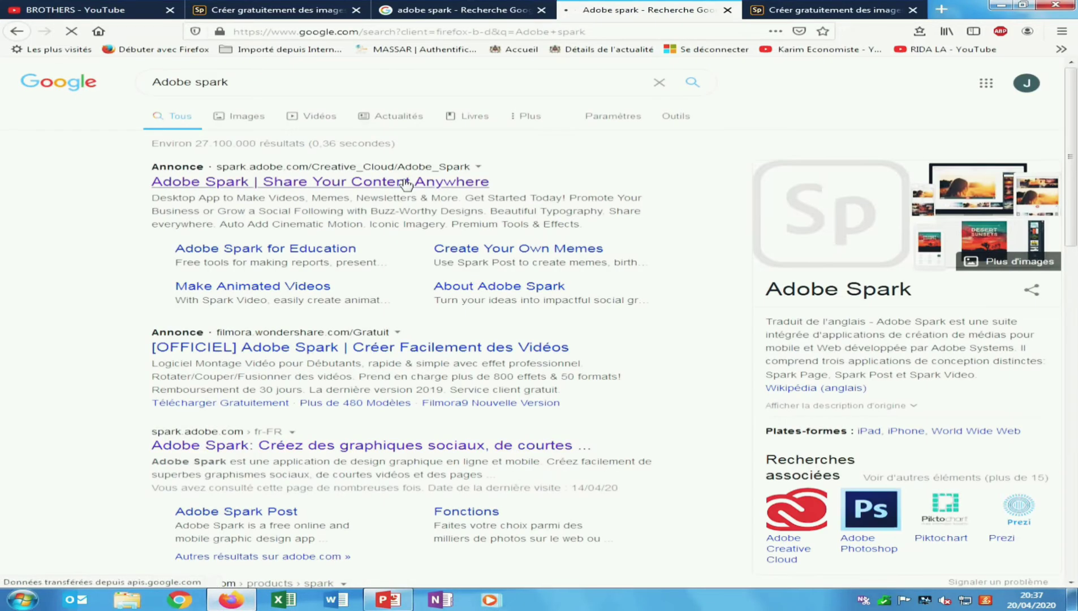
- Sign in to Adobe Spark with Google and start a new Vidéo project
{"action": "left_click", "coordinate": [302, 9]}
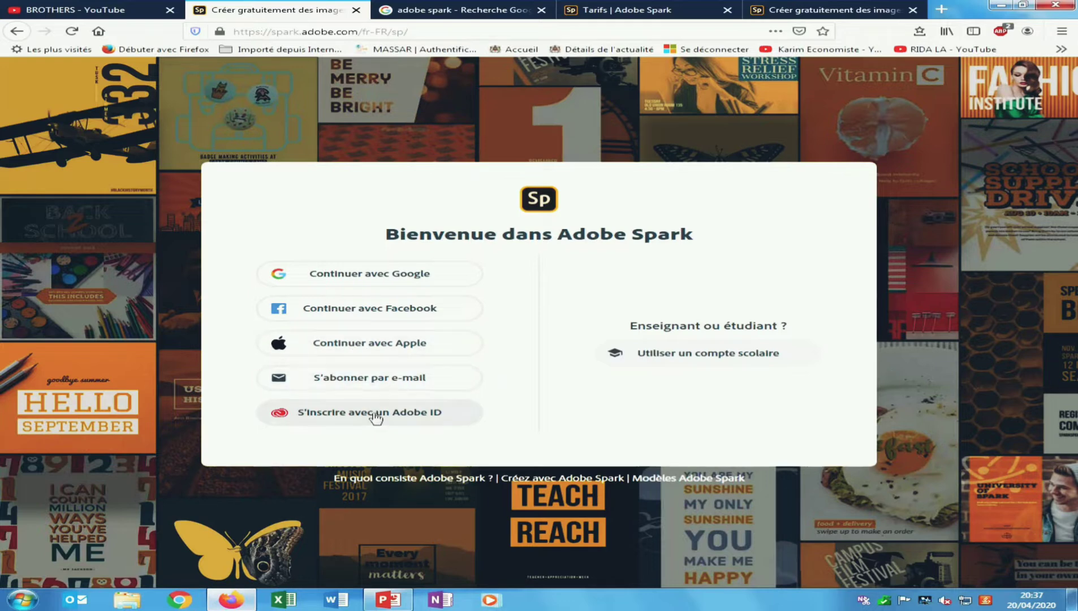
{"action": "left_click", "coordinate": [404, 278]}
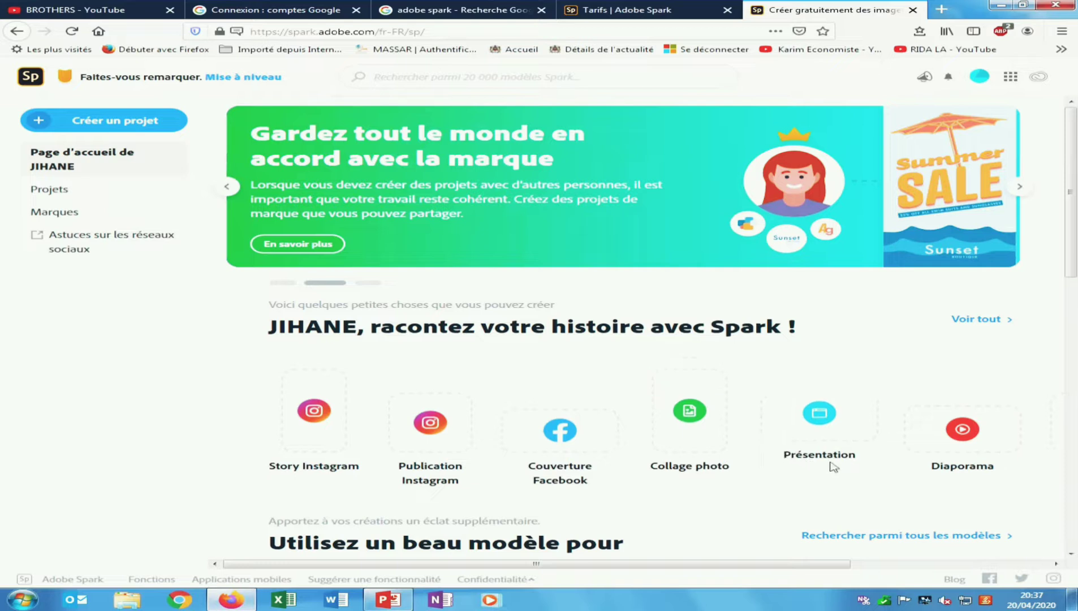
{"action": "left_click", "coordinate": [113, 131]}
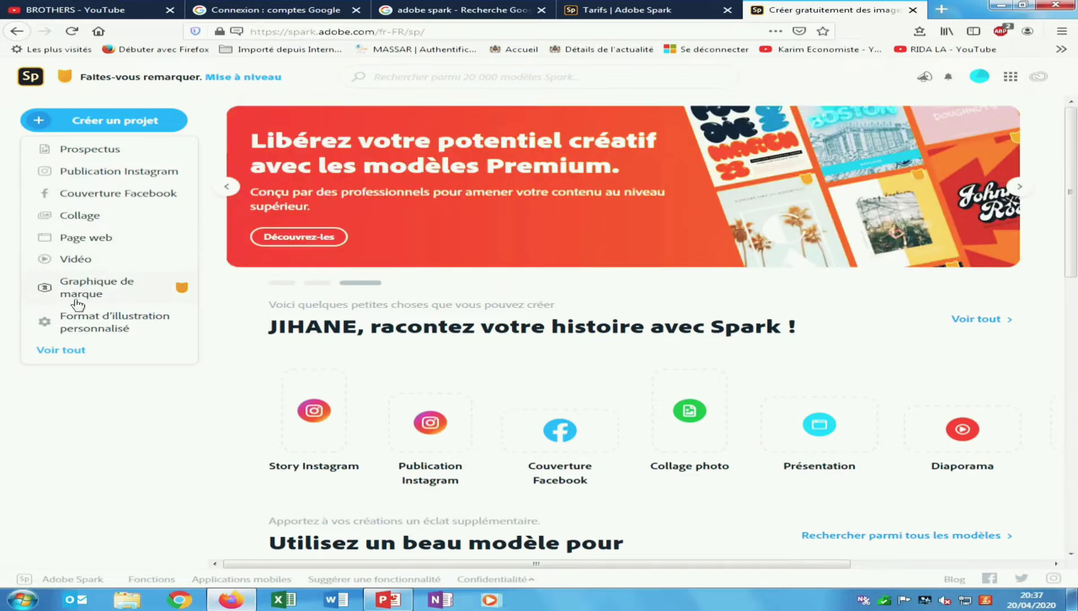
{"action": "left_click", "coordinate": [75, 260]}
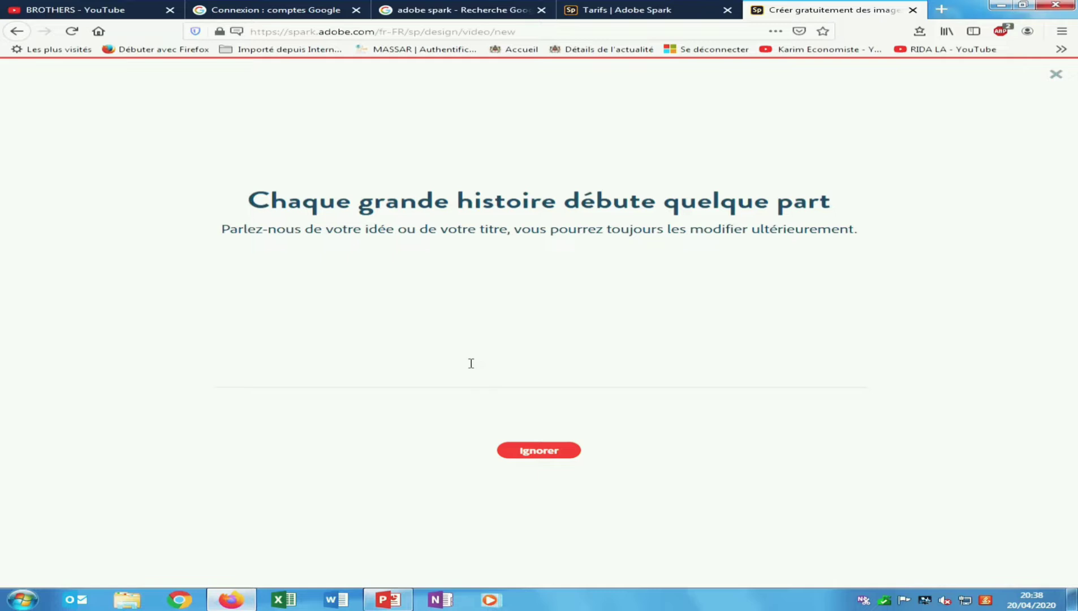
- Title the video 'film de "world tower"', correcting typos, and continue to the template choices
{"action": "type", "text": "video "}
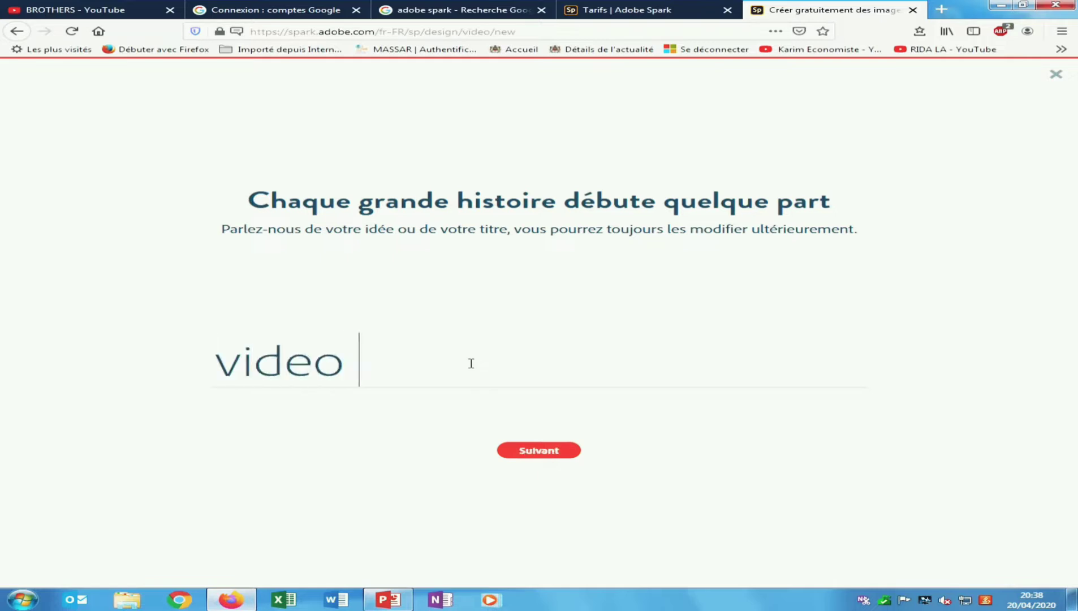
{"action": "type", "text": "pedag"}
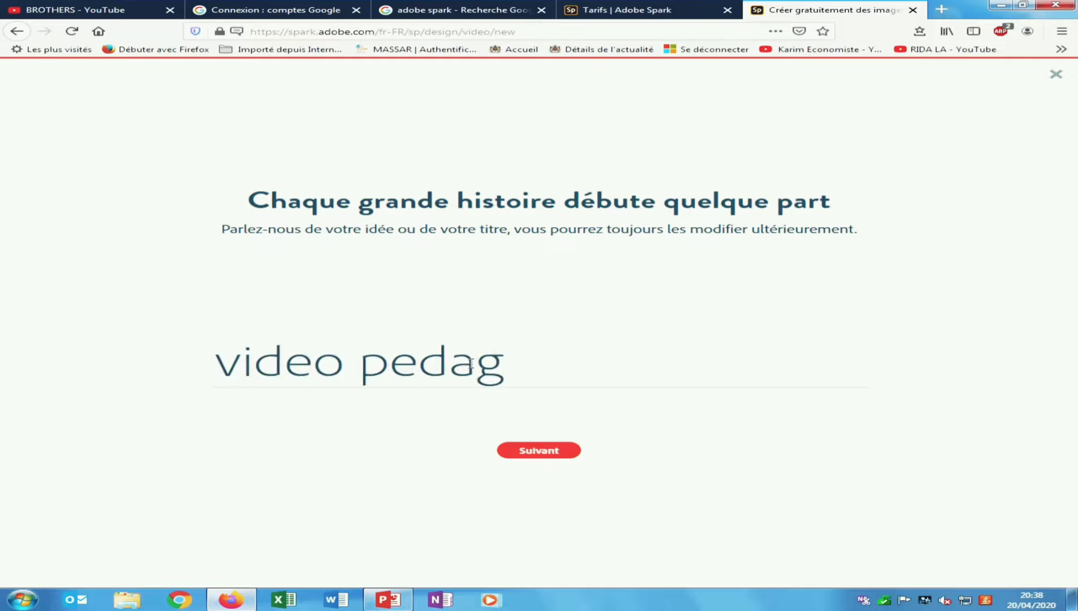
{"action": "type", "text": "ogiq"}
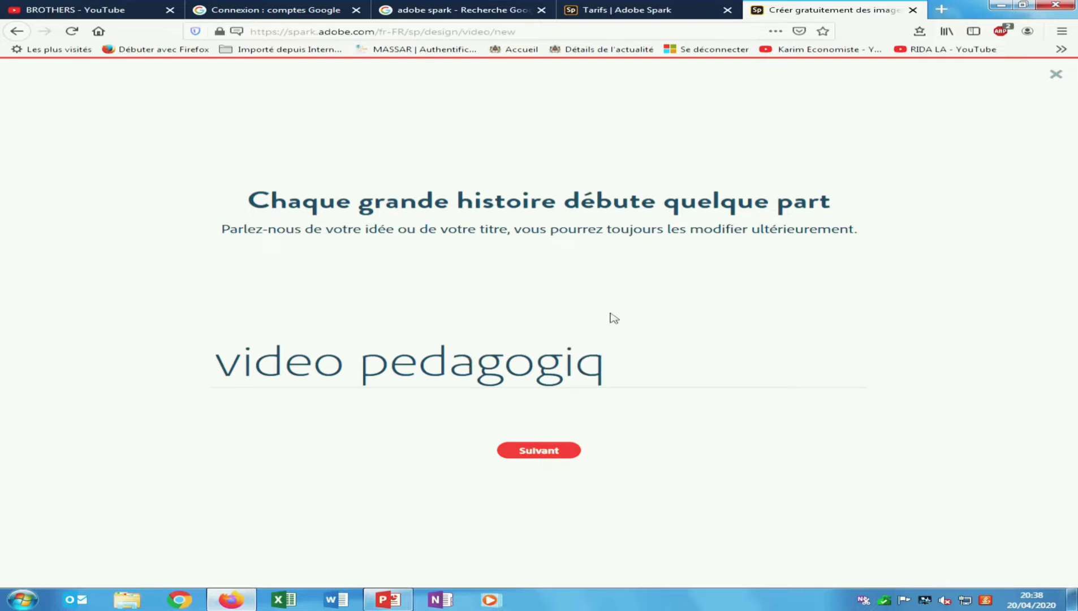
{"action": "type", "text": "ue"}
{"action": "key", "text": "BackSpace"}
{"action": "key", "text": "BackSpace"}
{"action": "key", "text": "BackSpace"}
{"action": "key", "text": "BackSpace"}
{"action": "key", "text": "BackSpace"}
{"action": "key", "text": "BackSpace"}
{"action": "key", "text": "BackSpace"}
{"action": "key", "text": "BackSpace"}
{"action": "key", "text": "BackSpace"}
{"action": "key", "text": "BackSpace"}
{"action": "key", "text": "BackSpace"}
{"action": "key", "text": "BackSpace"}
{"action": "key", "text": "BackSpace"}
{"action": "key", "text": "BackSpace"}
{"action": "key", "text": "BackSpace"}
{"action": "key", "text": "BackSpace"}
{"action": "key", "text": "BackSpace"}
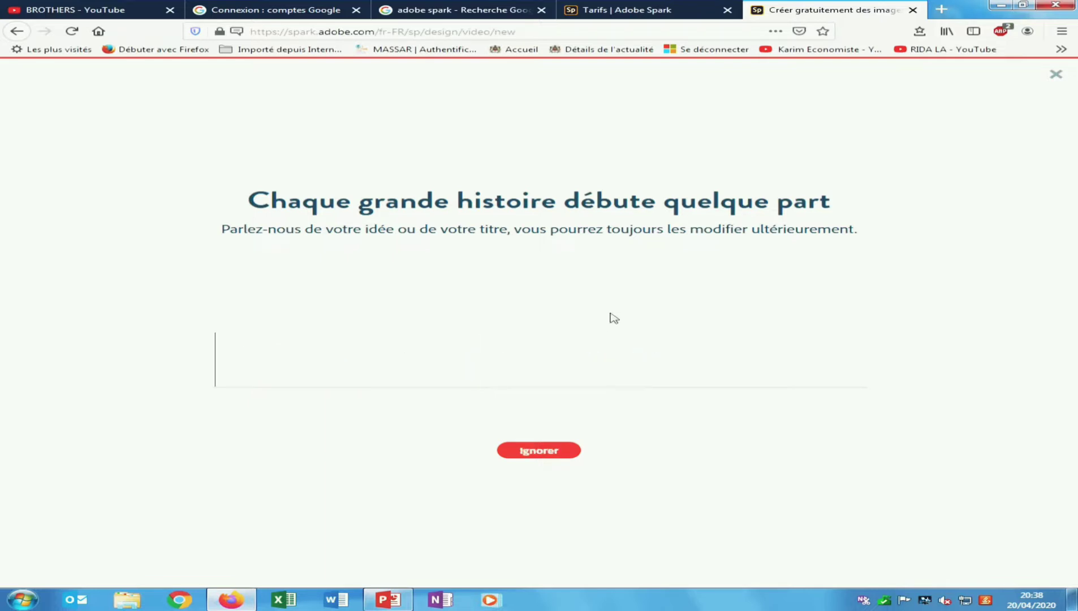
{"action": "type", "text": "film"}
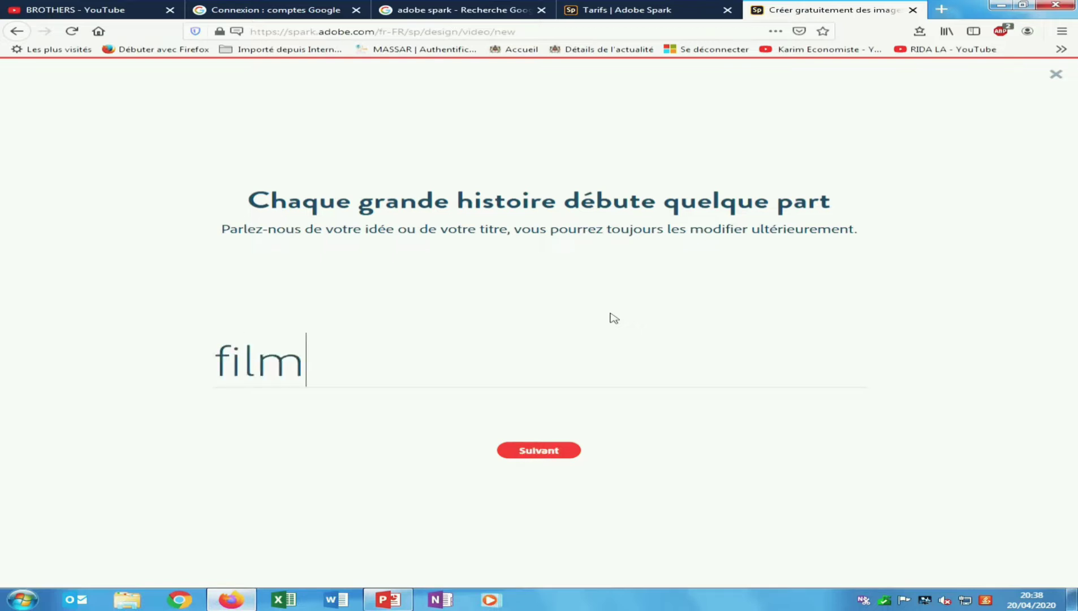
{"action": "type", "text": " dr"}
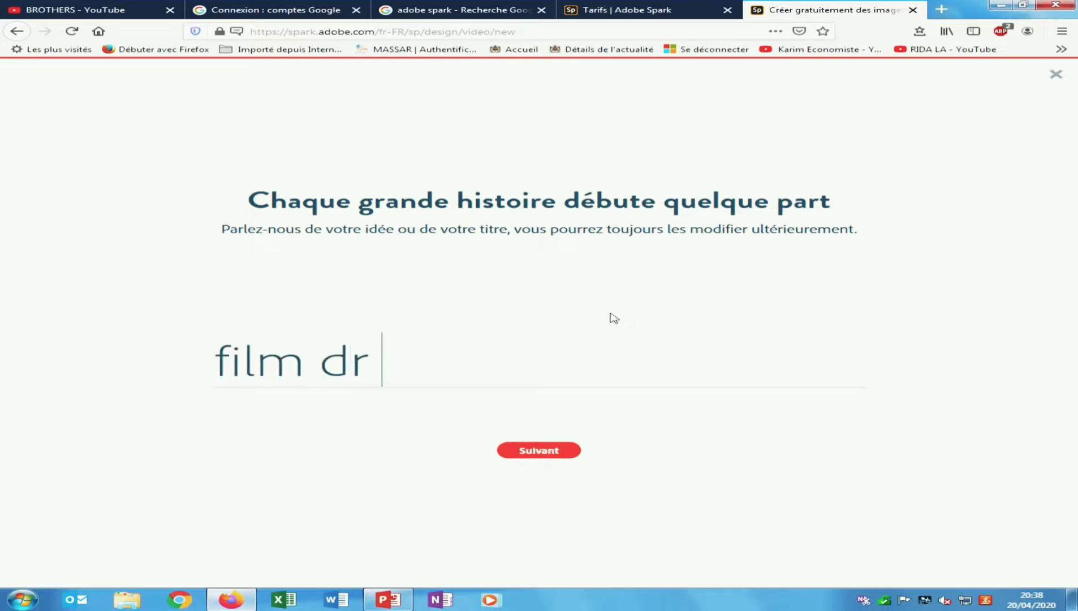
{"action": "key", "text": "BackSpace"}
{"action": "type", "text": "r"}
{"action": "key", "text": "BackSpace"}
{"action": "type", "text": "e \"wor"}
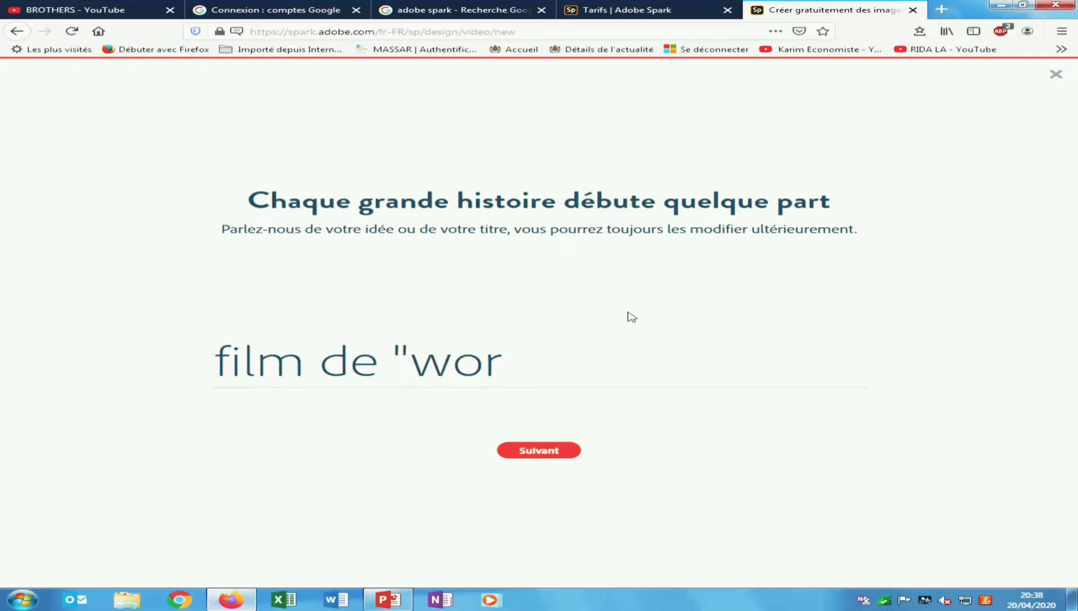
{"action": "type", "text": "d"}
{"action": "key", "text": "BackSpace"}
{"action": "key", "text": "BackSpace"}
{"action": "type", "text": "ld tower"}
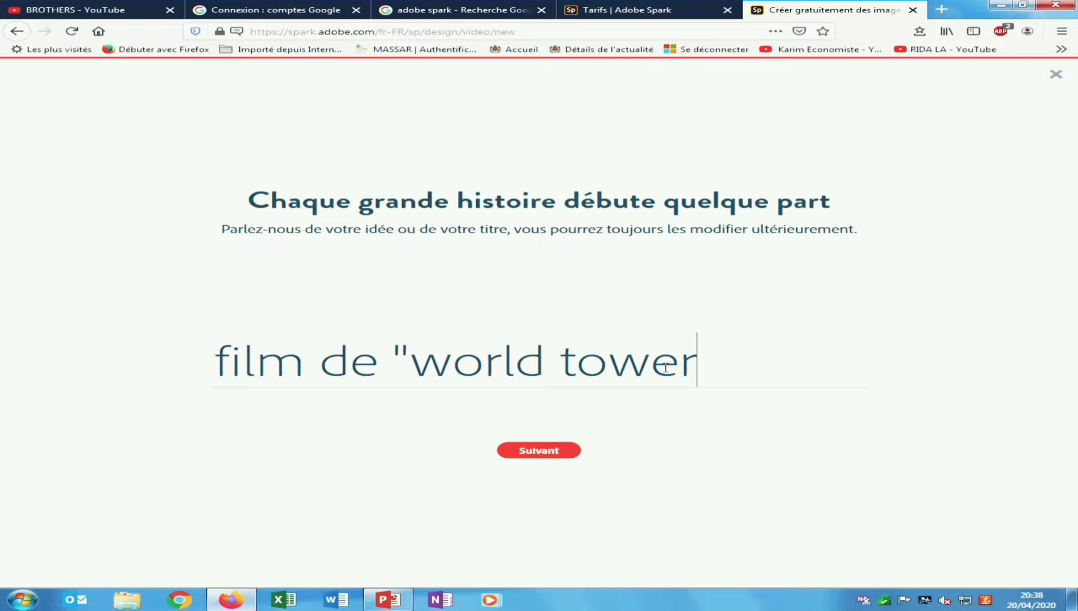
{"action": "type", "text": "\""}
{"action": "left_click", "coordinate": [538, 448]}
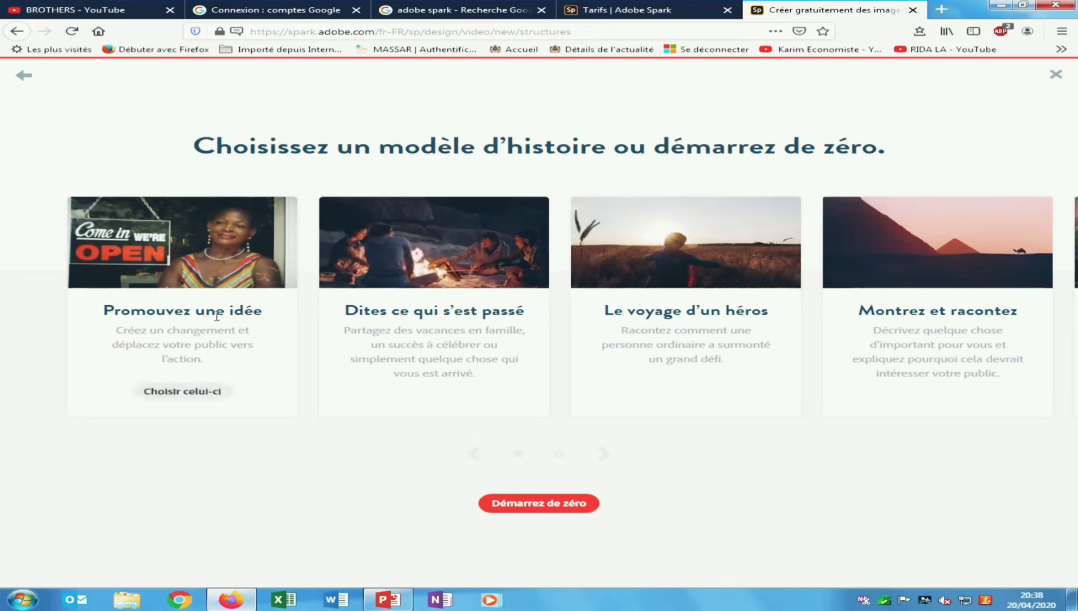
- Skip the story templates and start the video from scratch
{"action": "left_click", "coordinate": [604, 454]}
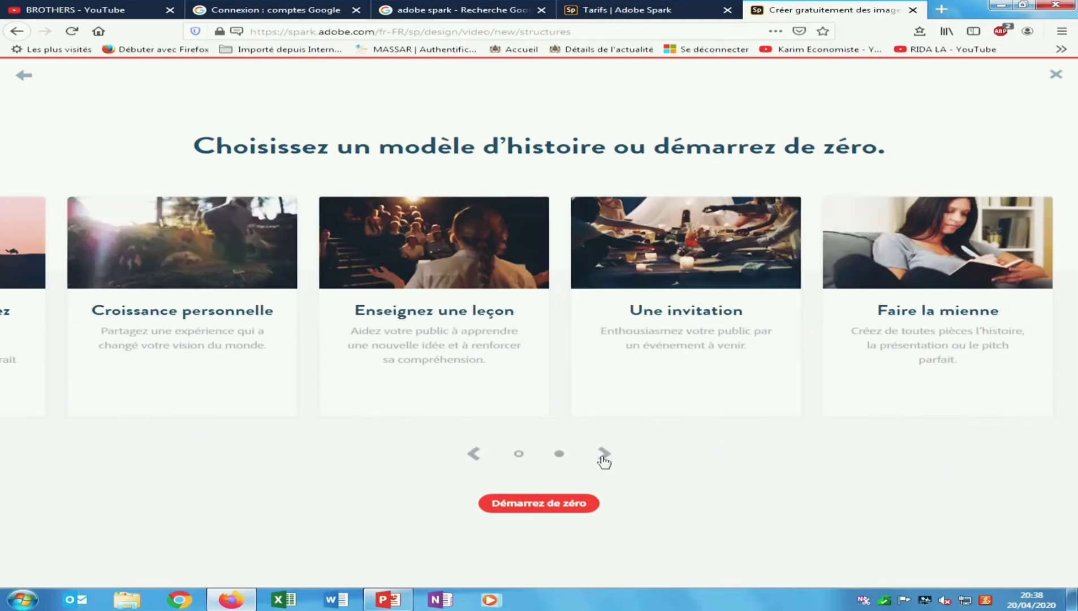
{"action": "left_click", "coordinate": [476, 453]}
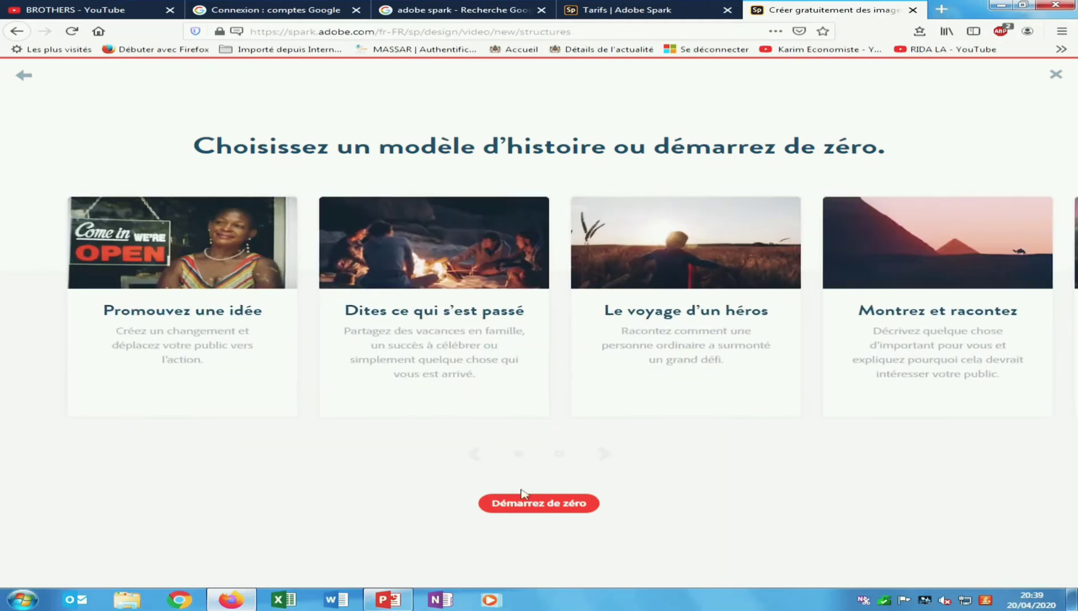
{"action": "left_click", "coordinate": [531, 505]}
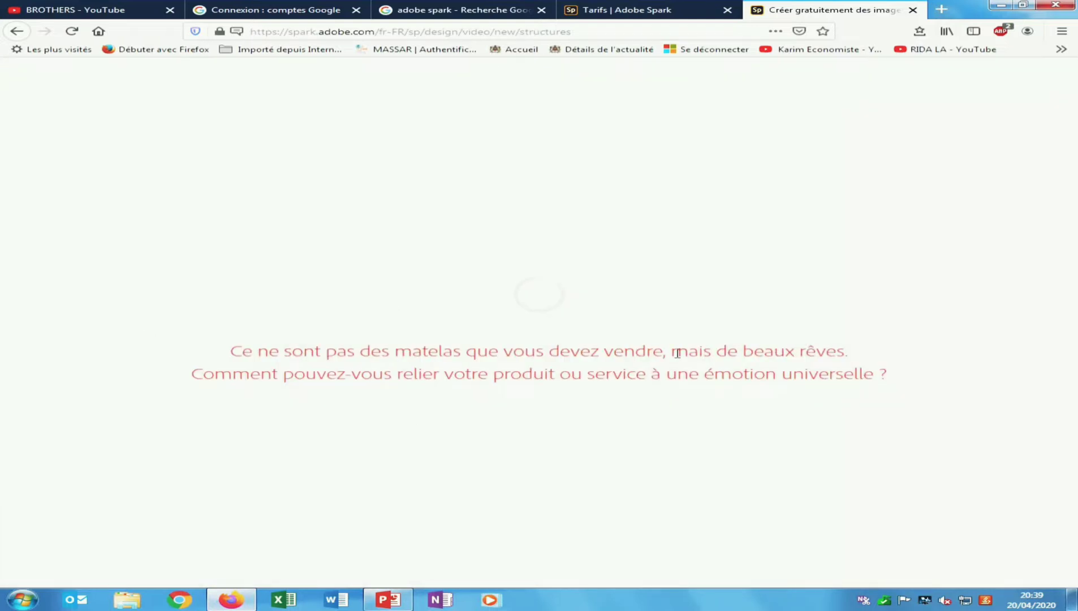
- Close the Google search, Google sign-in and Tarifs tabs, returning to the Spark video tab
{"action": "left_click", "coordinate": [541, 10]}
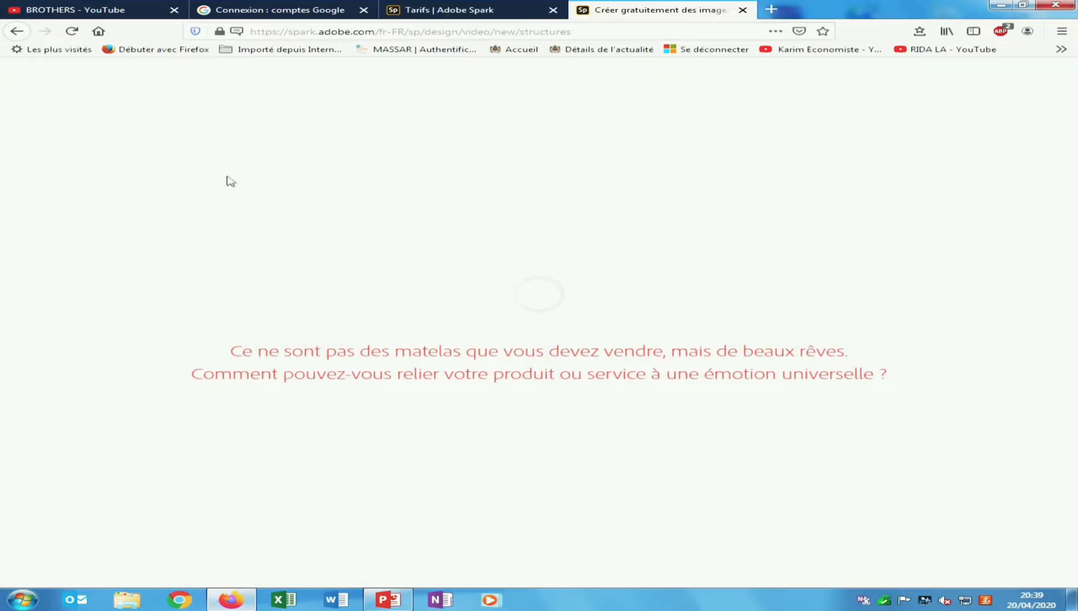
{"action": "left_click", "coordinate": [363, 10]}
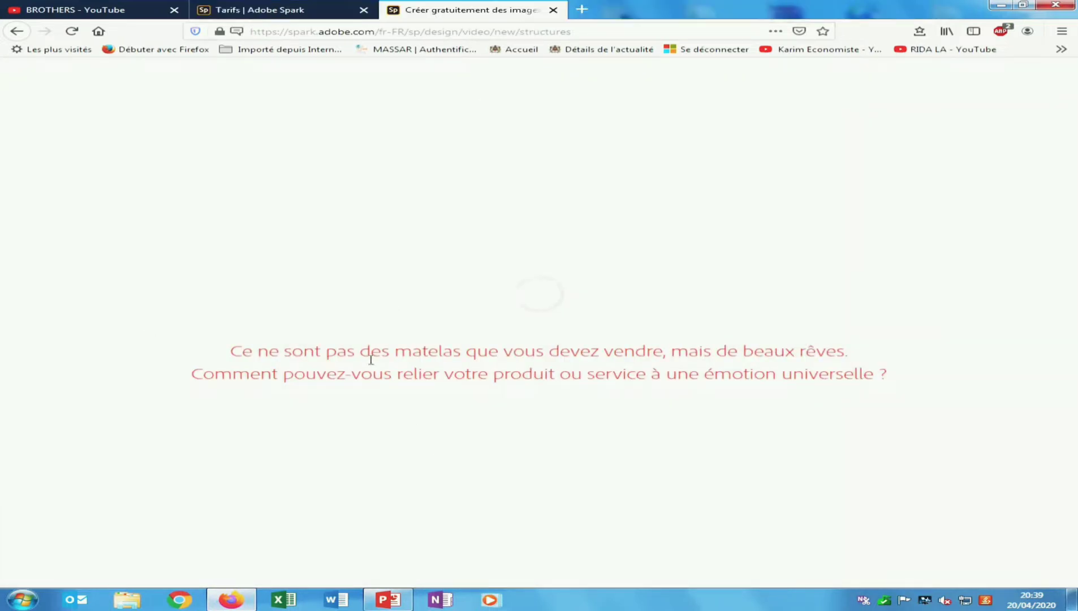
{"action": "left_click", "coordinate": [363, 10]}
{"action": "left_click", "coordinate": [124, 5]}
{"action": "left_click", "coordinate": [215, 12]}
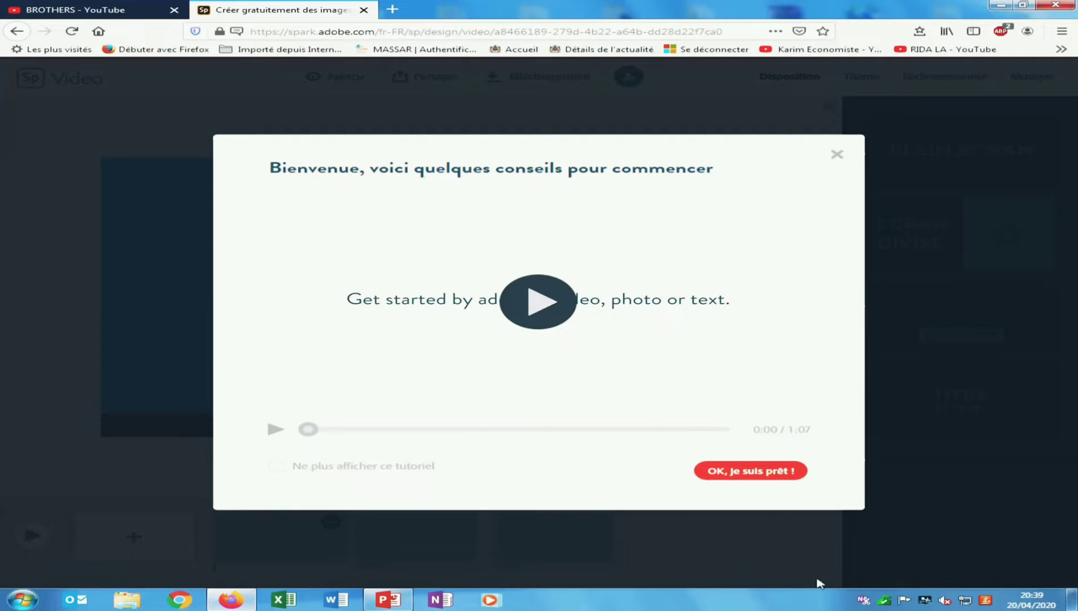
- Dismiss the welcome tips and add new blank slides, returning to slide 1
{"action": "left_click", "coordinate": [737, 474]}
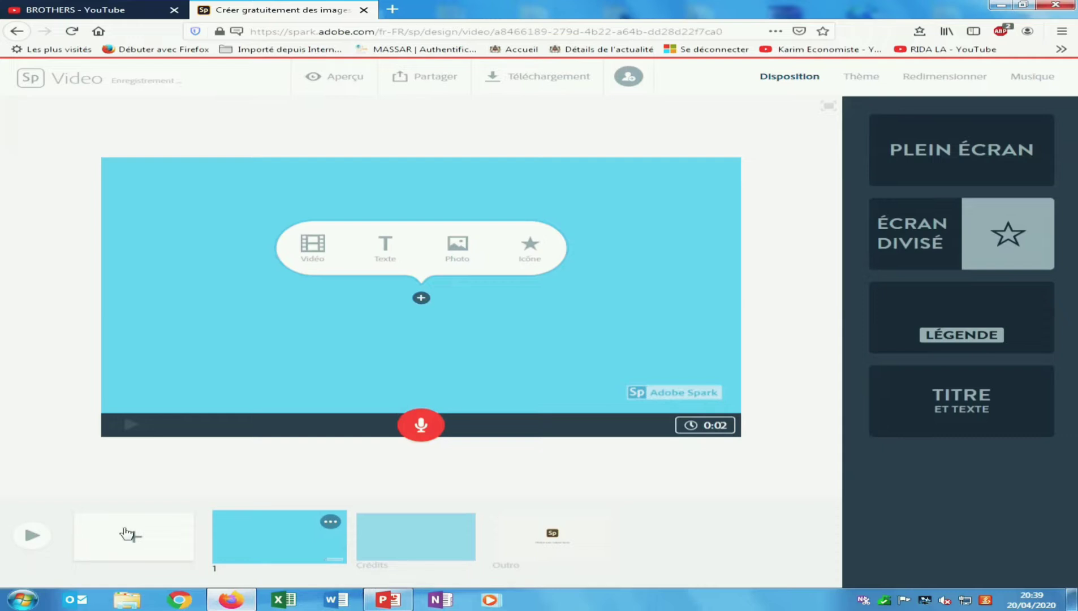
{"action": "double_click", "coordinate": [152, 544]}
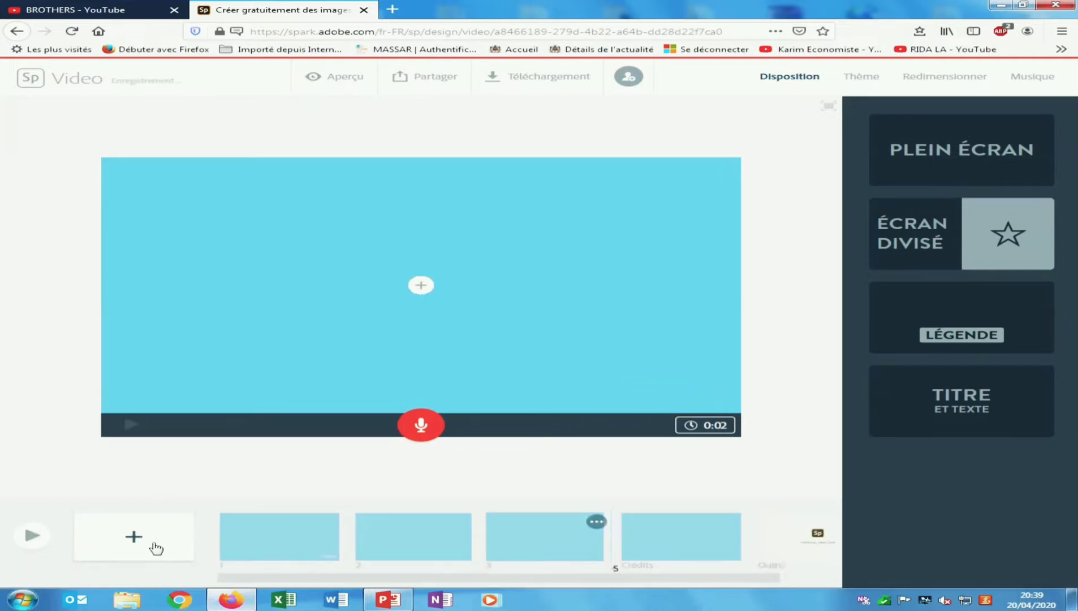
{"action": "left_click", "coordinate": [156, 548]}
{"action": "left_click_drag", "start_coordinate": [558, 580], "coordinate": [240, 571]}
{"action": "left_click", "coordinate": [282, 526]}
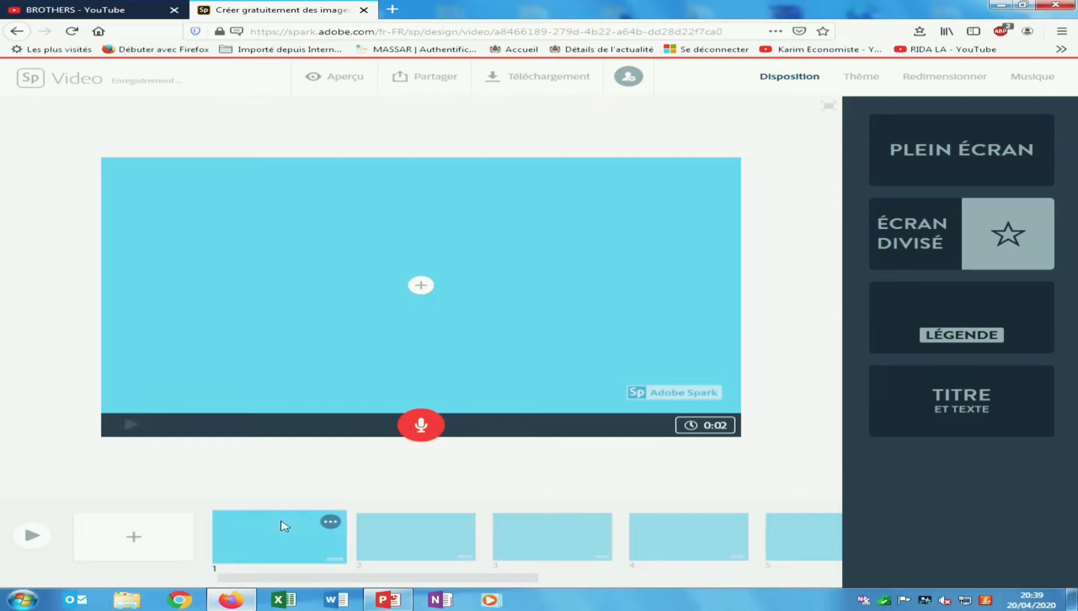
- Upload poster4_8_11752 from D:\chaine youtube as slide 1's photo
{"action": "left_click", "coordinate": [420, 285]}
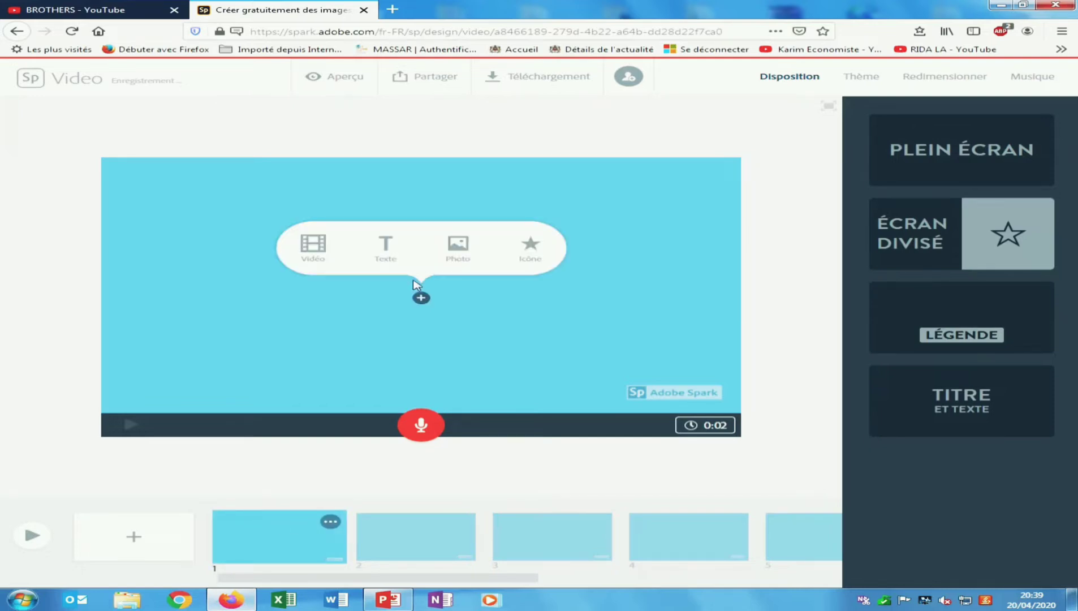
{"action": "left_click", "coordinate": [455, 253]}
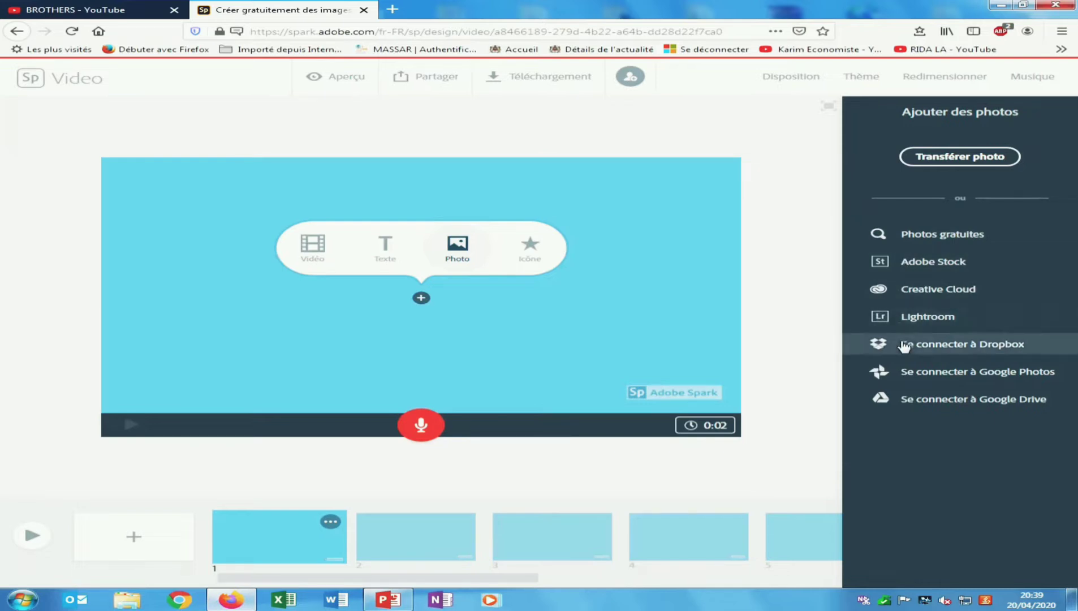
{"action": "left_click", "coordinate": [971, 161]}
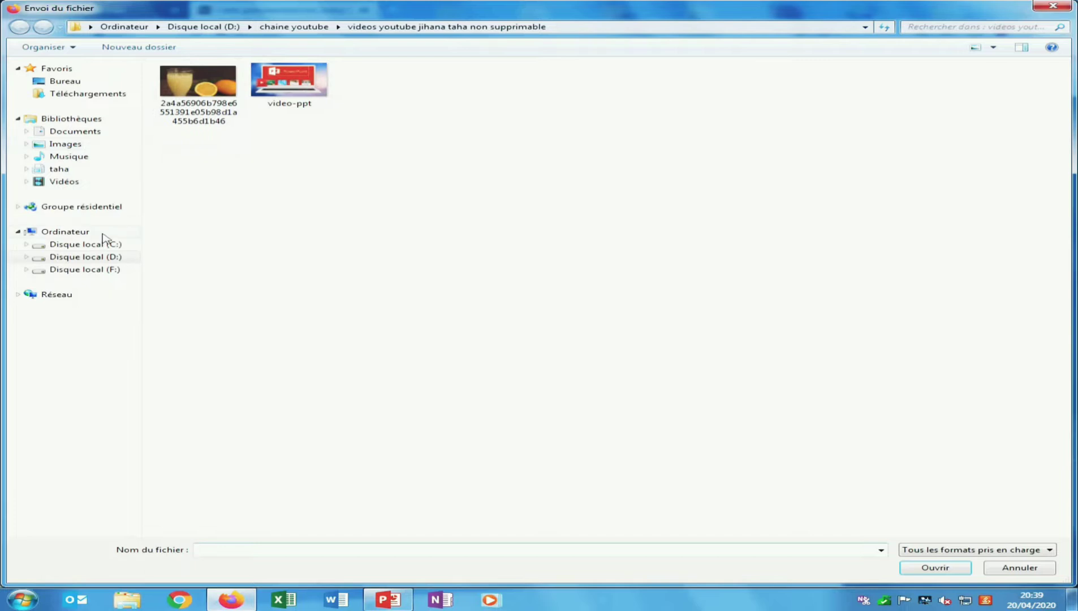
{"action": "left_click", "coordinate": [111, 244]}
{"action": "left_click", "coordinate": [121, 256]}
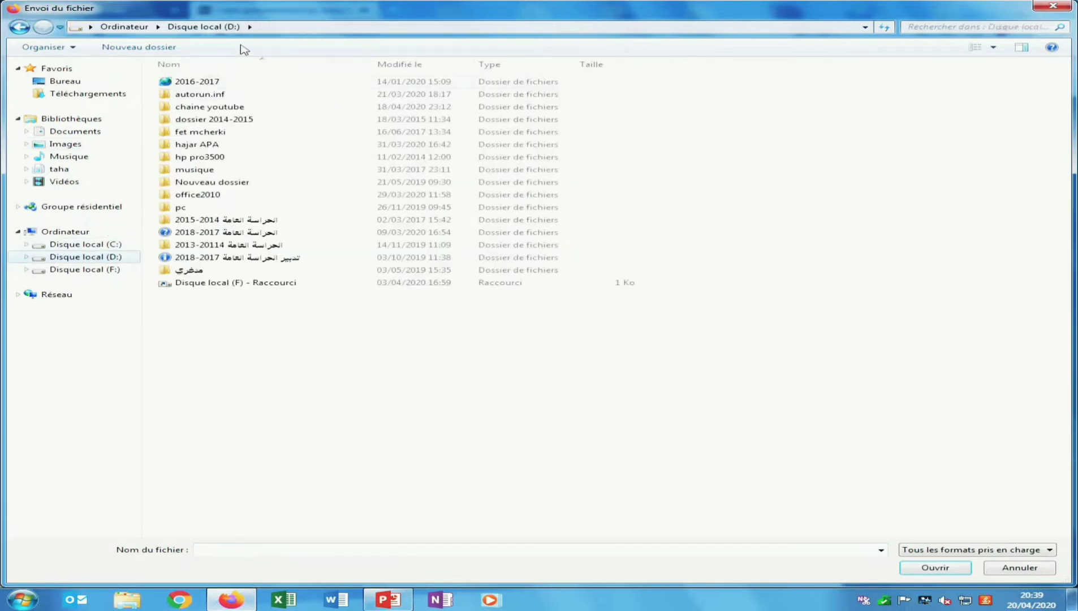
{"action": "double_click", "coordinate": [250, 107]}
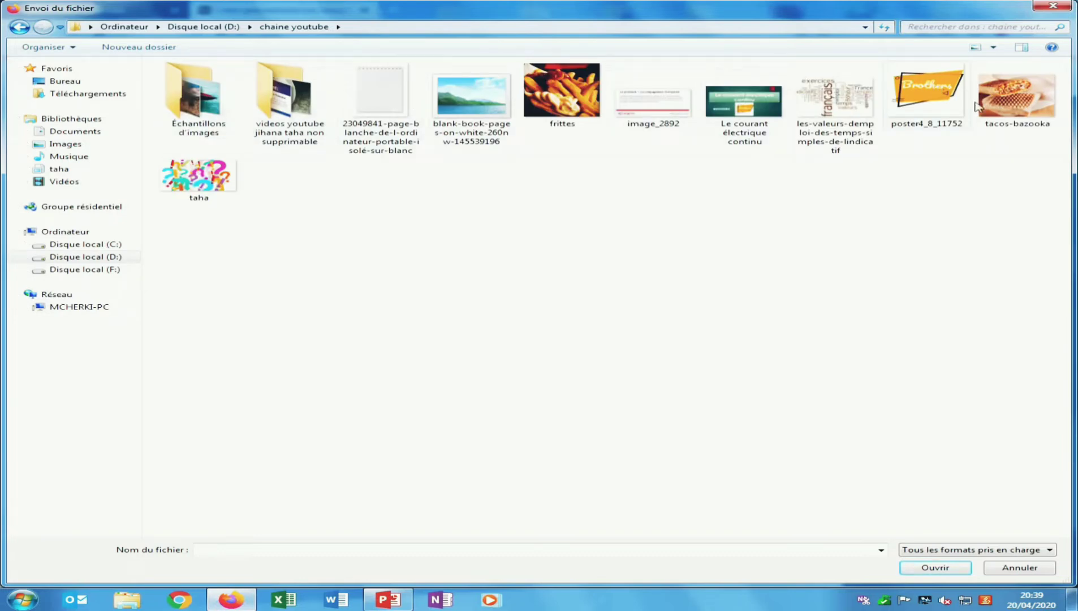
{"action": "left_click", "coordinate": [911, 102]}
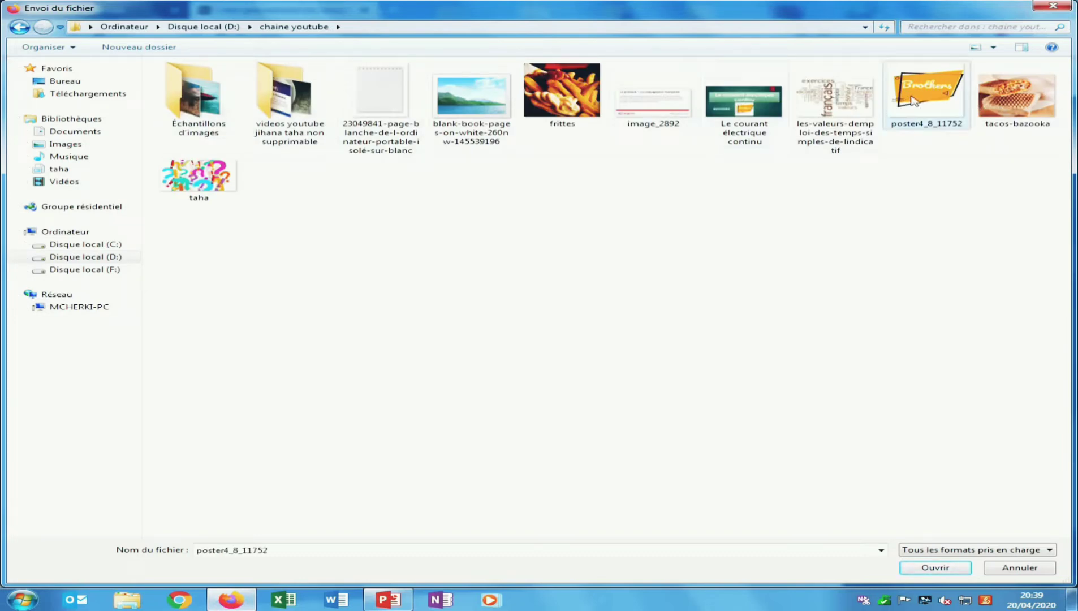
{"action": "left_click", "coordinate": [950, 571]}
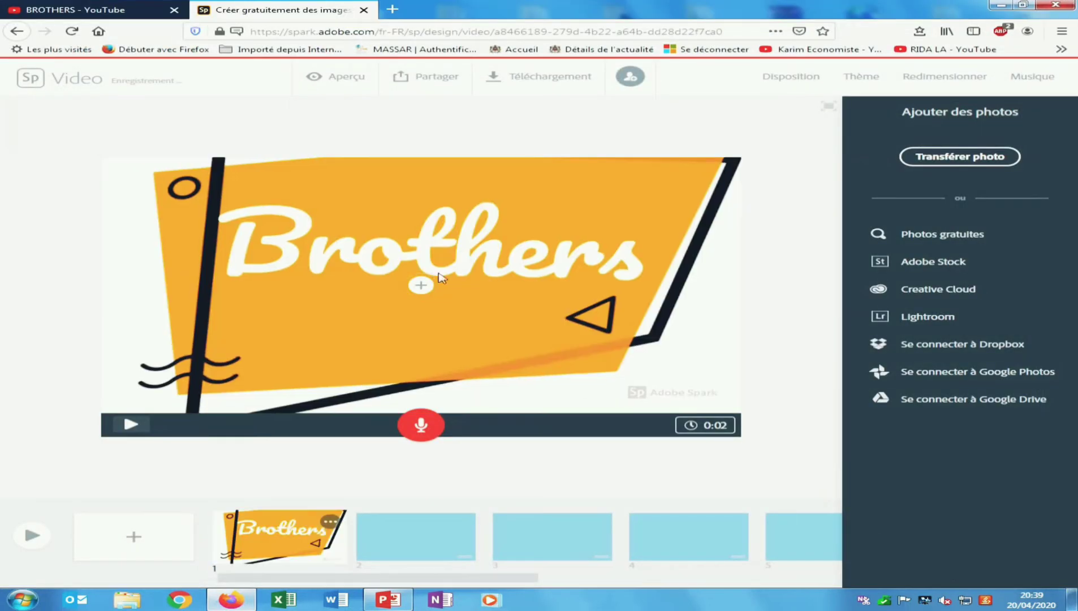
- Add a 'subscribe' caption near the bottom of the Brothers slide, then select slide 2
{"action": "left_click", "coordinate": [410, 263]}
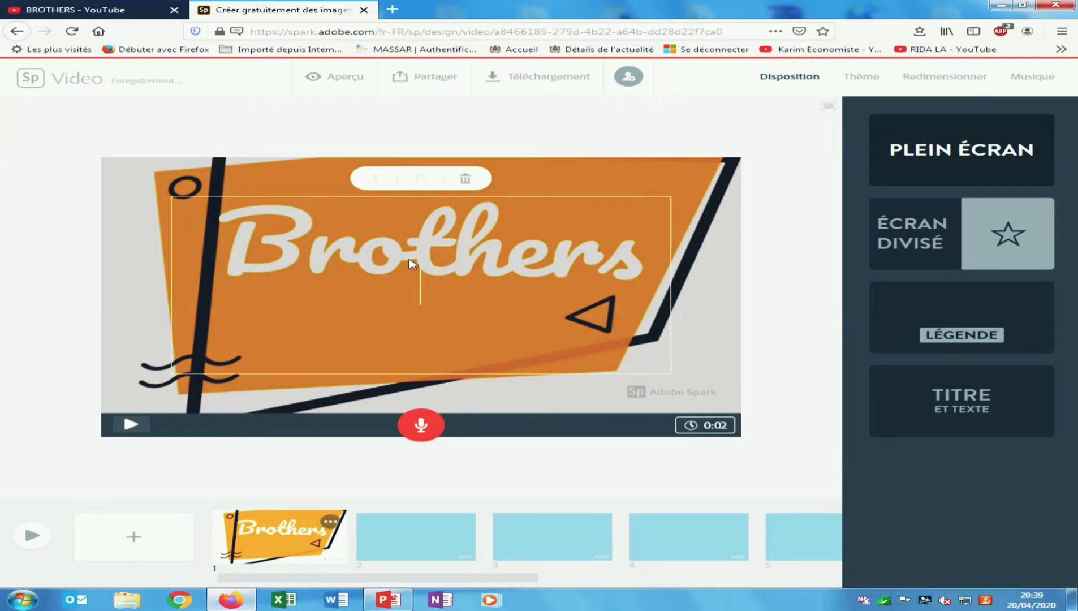
{"action": "type", "text": "s"}
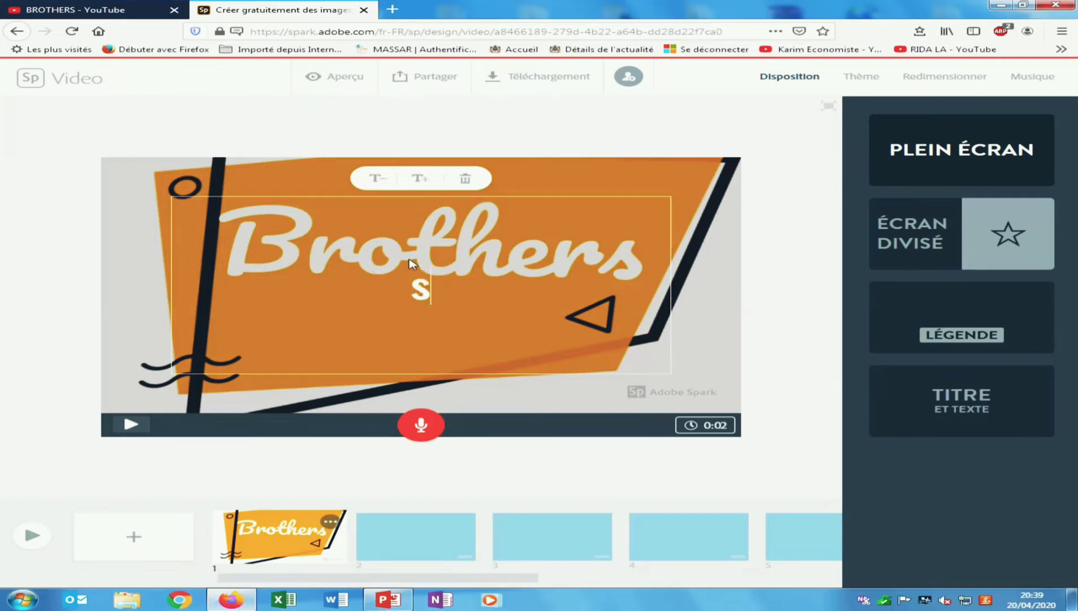
{"action": "type", "text": "ubscribe"}
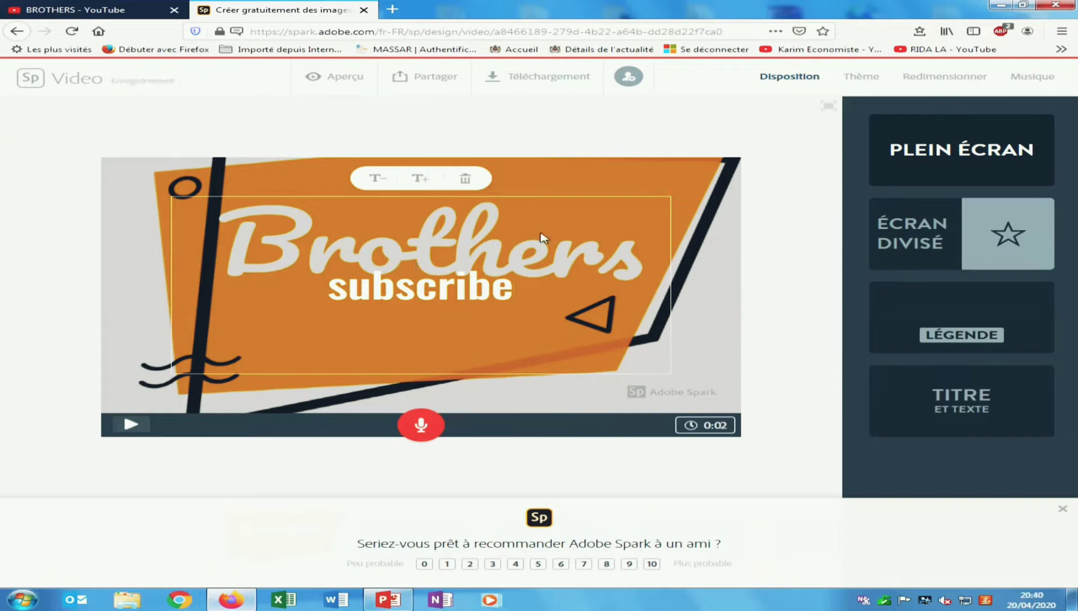
{"action": "left_click", "coordinate": [519, 195]}
{"action": "left_click", "coordinate": [519, 195]}
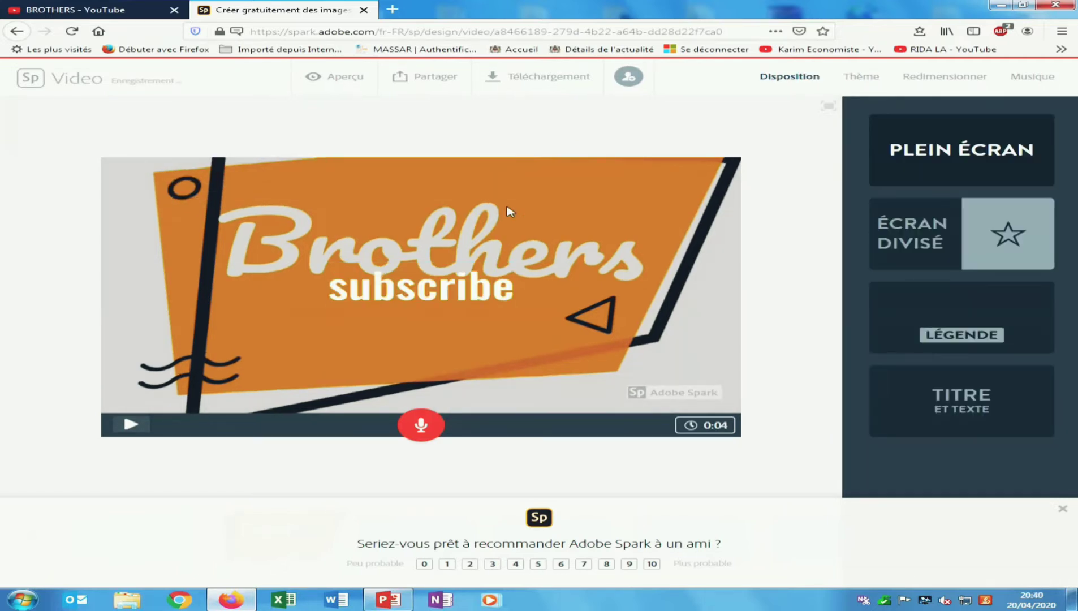
{"action": "left_click_drag", "start_coordinate": [473, 287], "coordinate": [471, 347]}
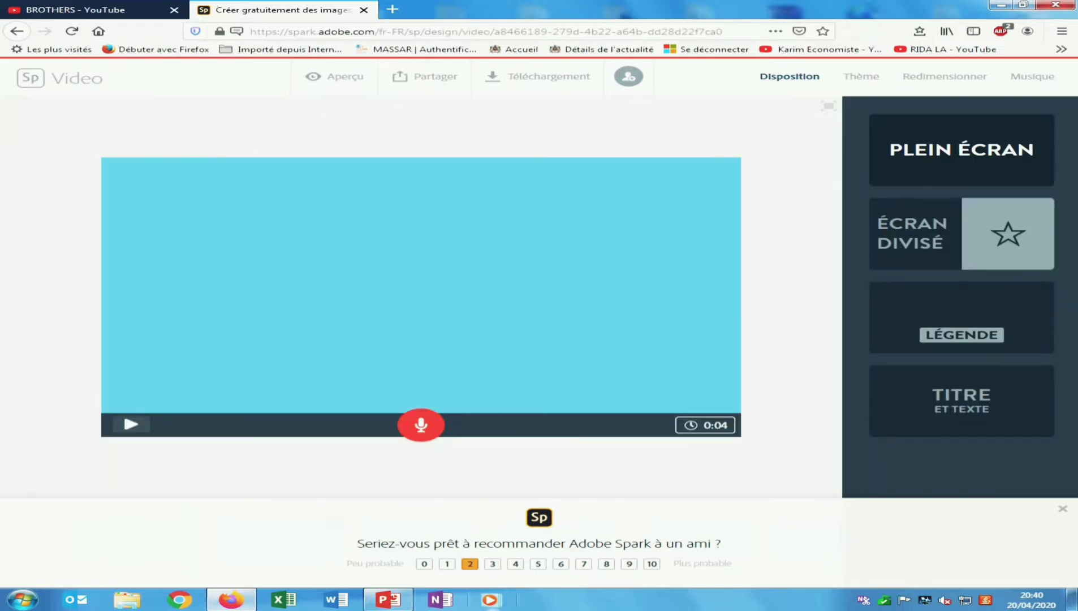
{"action": "left_click", "coordinate": [1064, 513]}
{"action": "left_click_drag", "start_coordinate": [398, 292], "coordinate": [388, 384]}
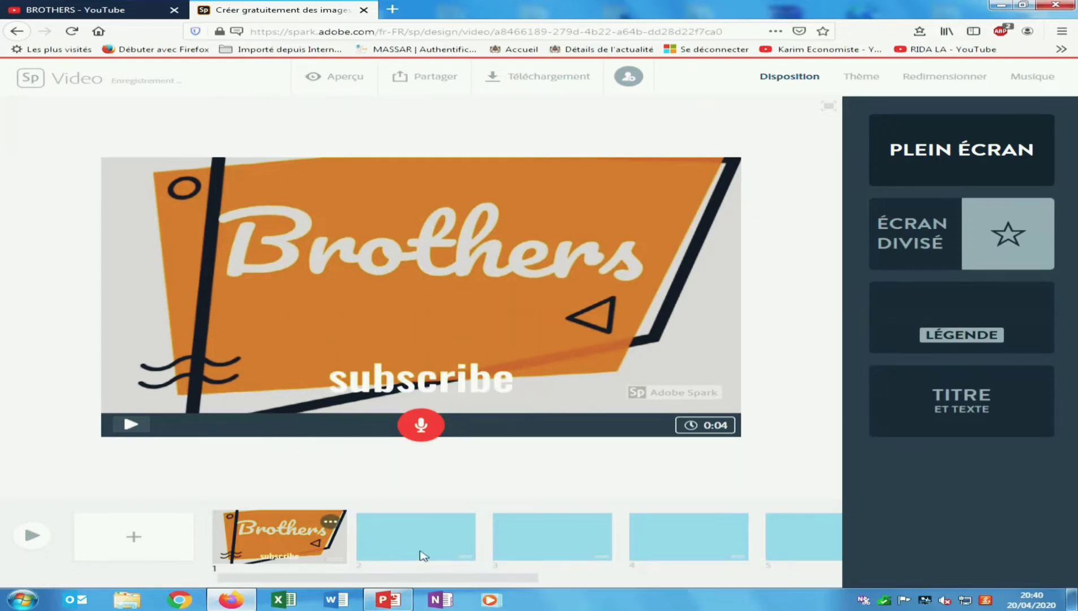
{"action": "left_click", "coordinate": [394, 533]}
{"action": "left_click", "coordinate": [421, 290]}
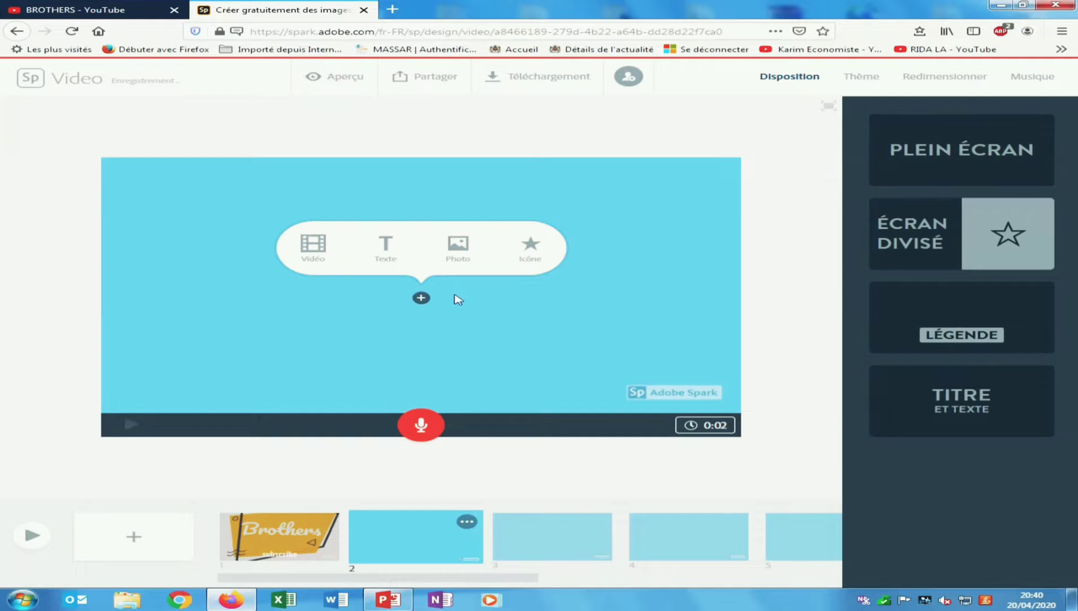
- Upload the Great Wall photo from Échantillons d'images onto slide 2
{"action": "left_click", "coordinate": [456, 247]}
{"action": "left_click", "coordinate": [976, 158]}
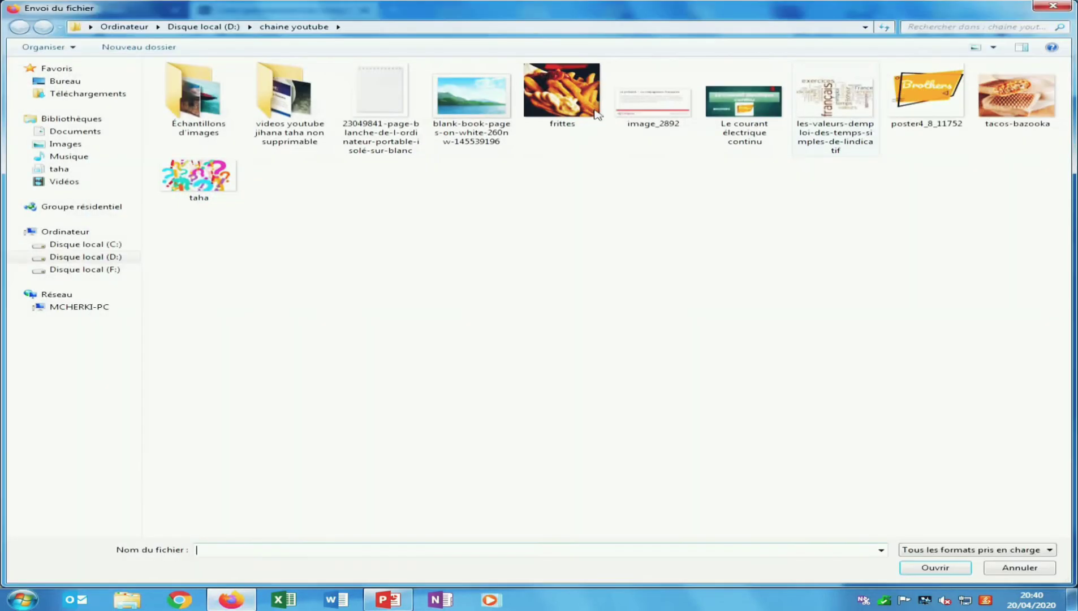
{"action": "double_click", "coordinate": [226, 98]}
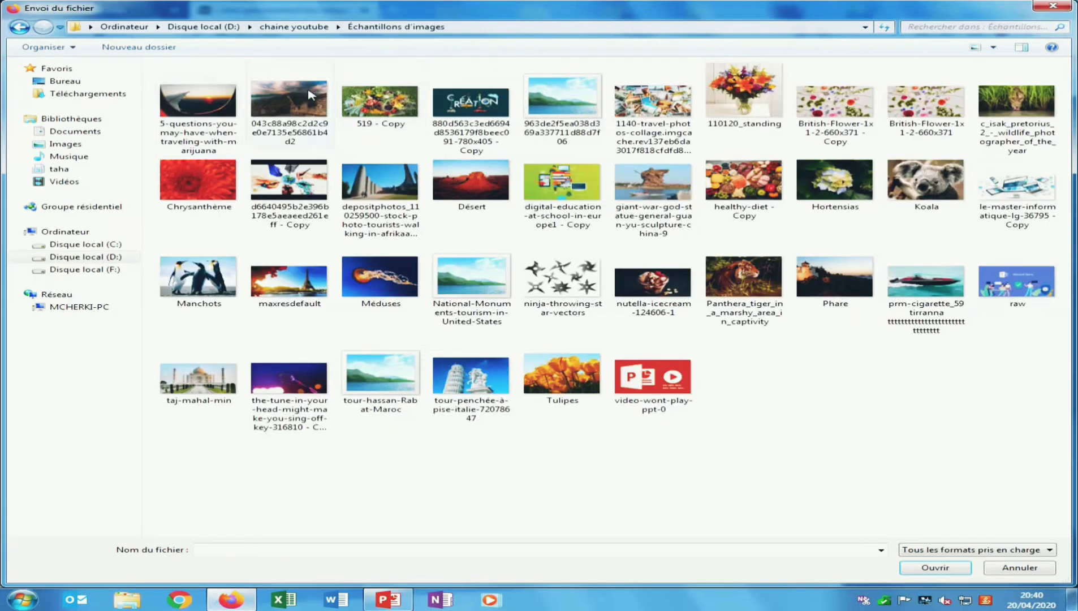
{"action": "left_click", "coordinate": [286, 106]}
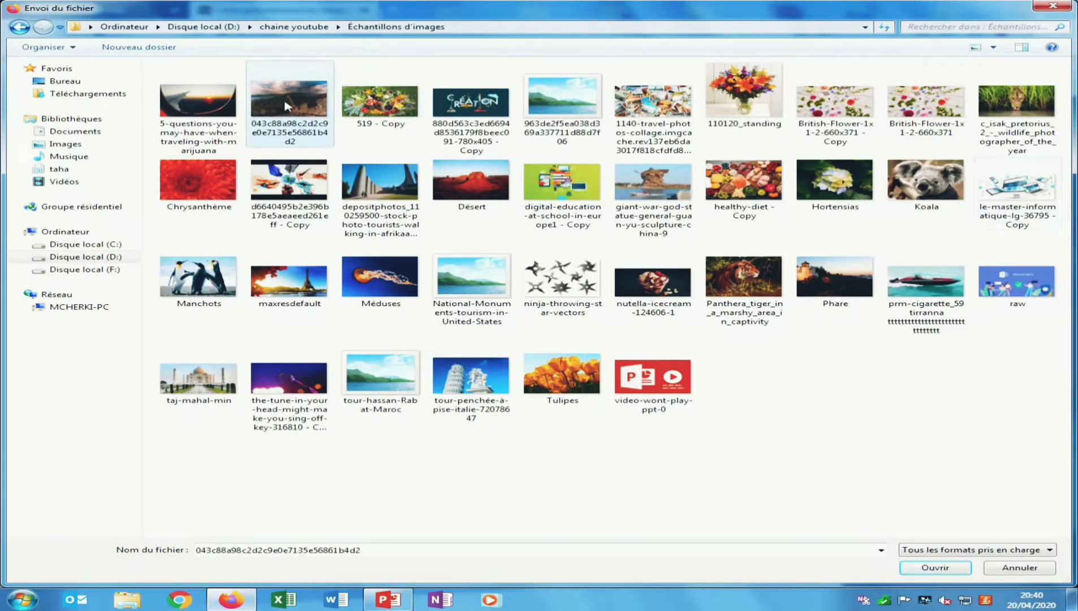
{"action": "left_click", "coordinate": [938, 570]}
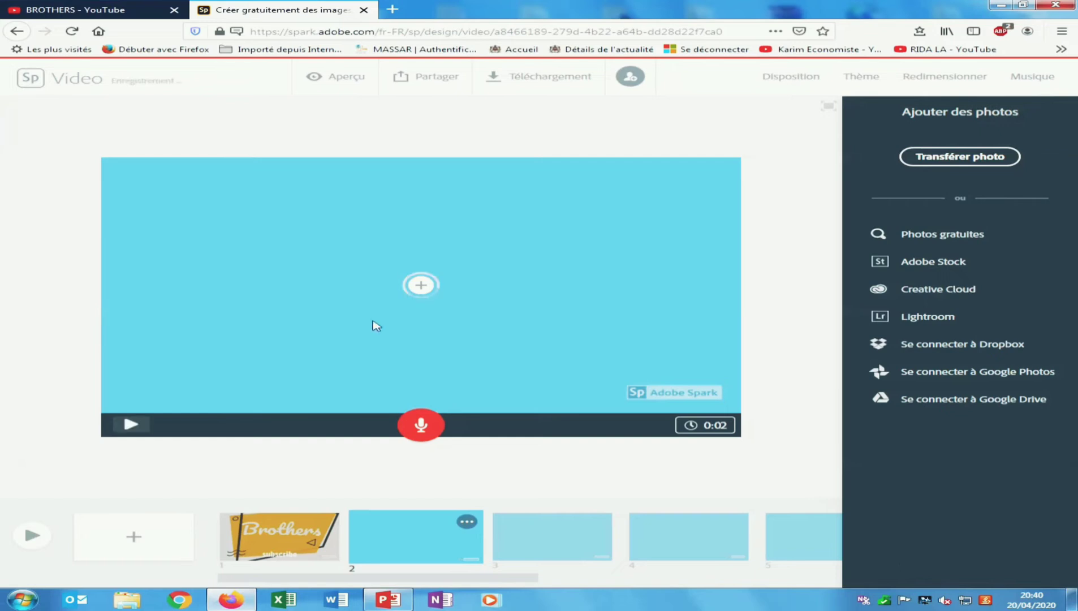
{"action": "left_click", "coordinate": [420, 285]}
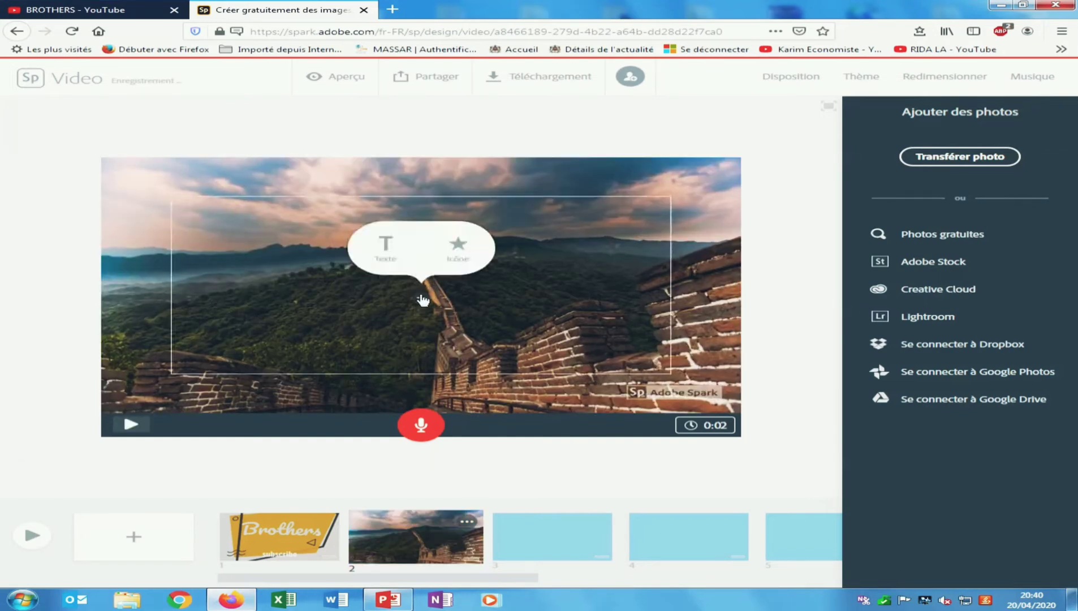
- Add the caption 'Greet CHINA' on the Great Wall photo, then select slide 3
{"action": "left_click", "coordinate": [385, 247]}
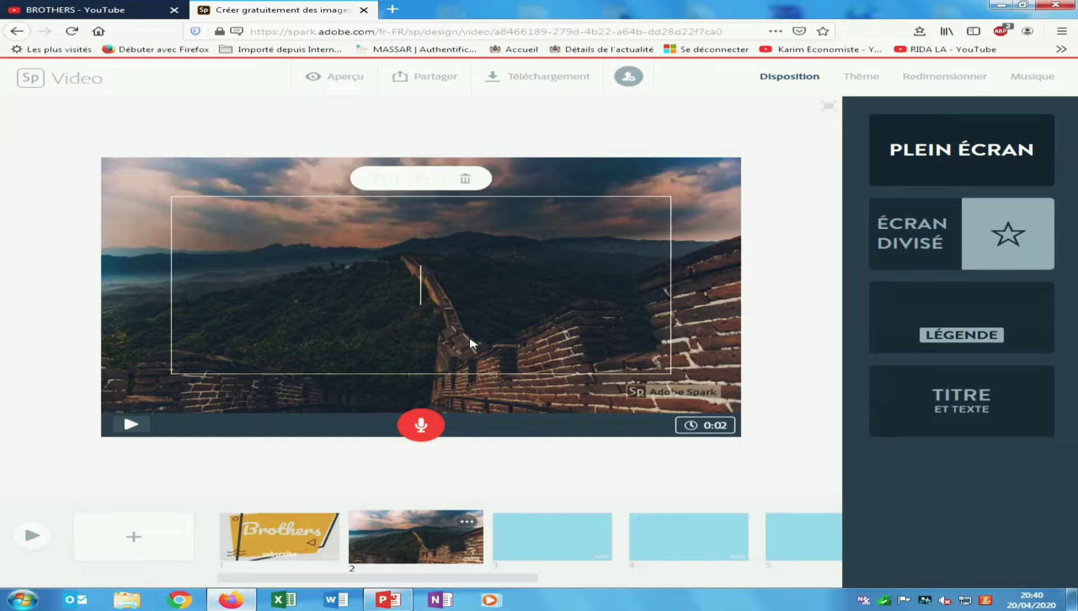
{"action": "type", "text": "greet"}
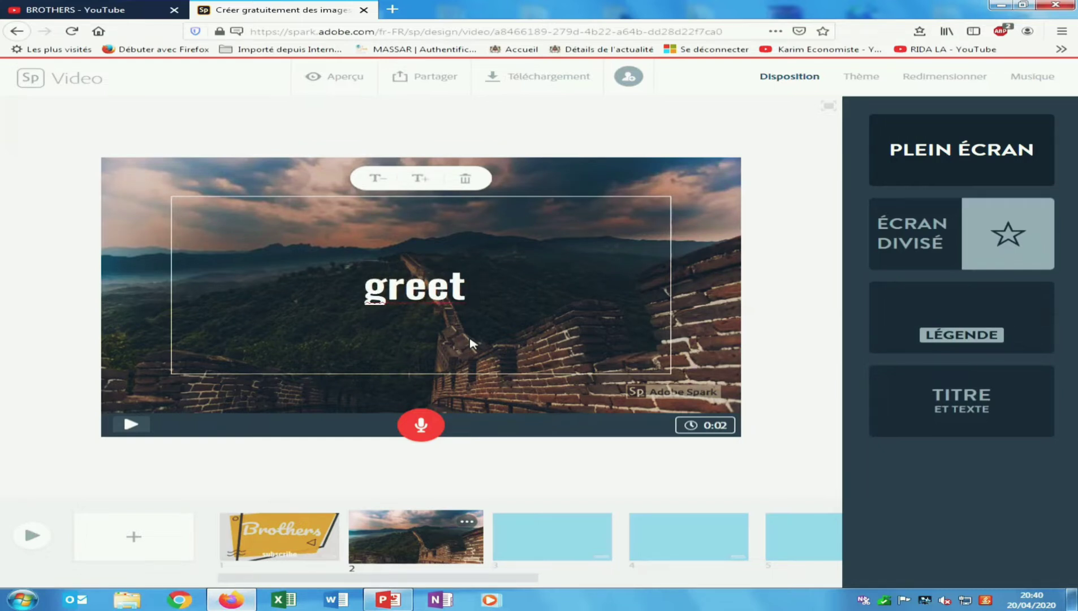
{"action": "key", "text": "BackSpace"}
{"action": "key", "text": "BackSpace"}
{"action": "key", "text": "BackSpace"}
{"action": "key", "text": "BackSpace"}
{"action": "key", "text": "BackSpace"}
{"action": "key", "text": "BackSpace"}
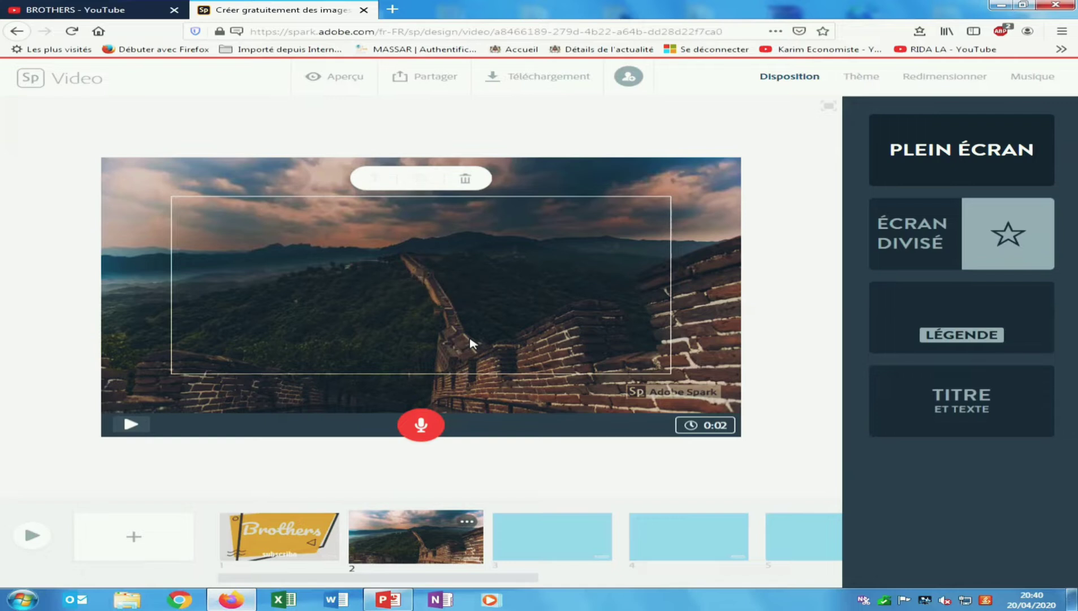
{"action": "type", "text": "Greet "}
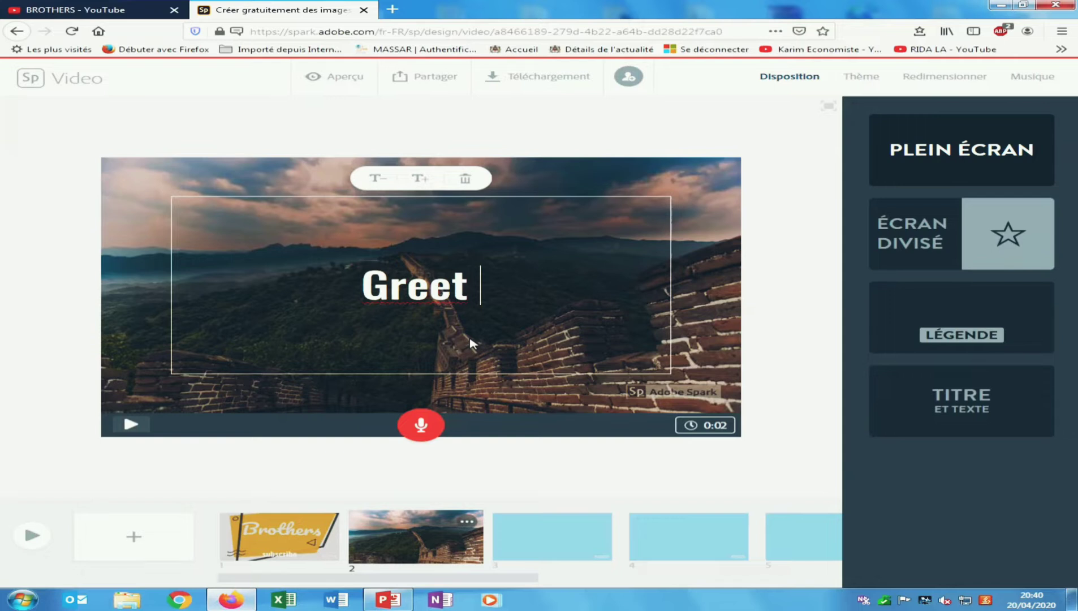
{"action": "type", "text": "CHIN"}
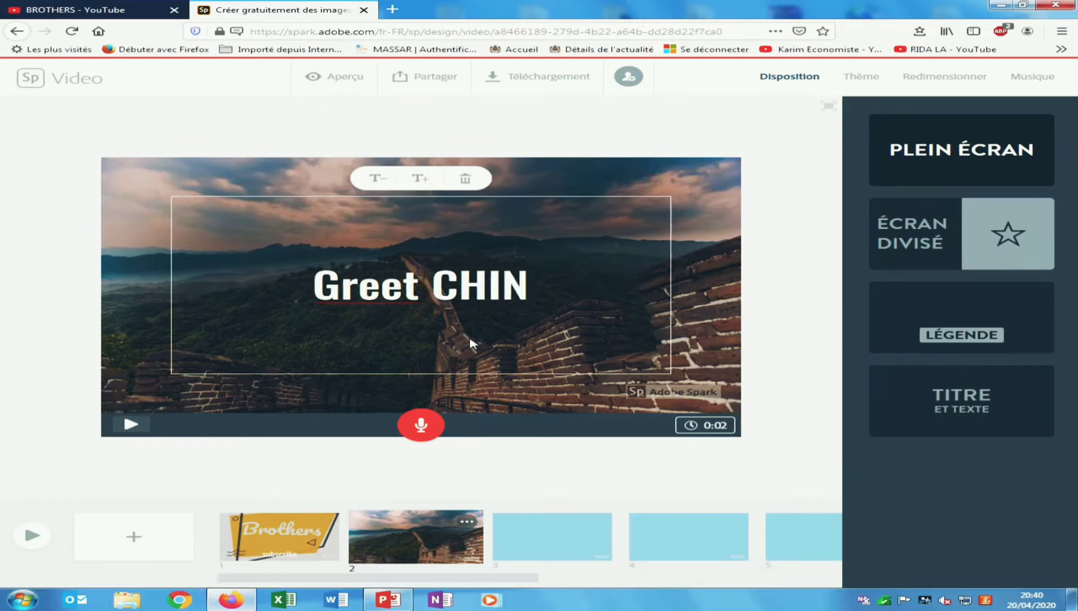
{"action": "type", "text": "A"}
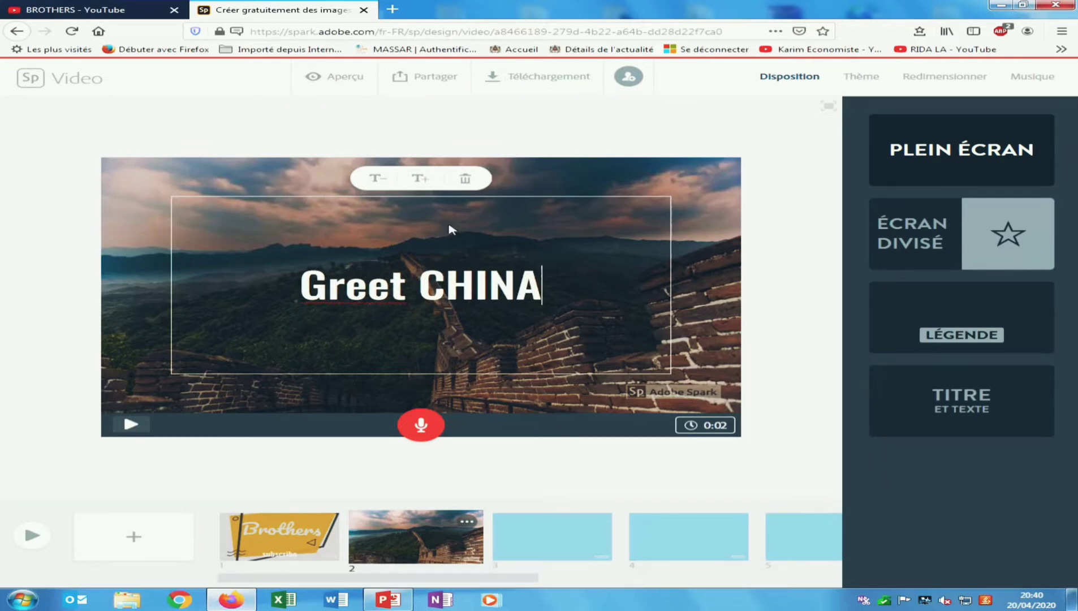
{"action": "left_click", "coordinate": [528, 534]}
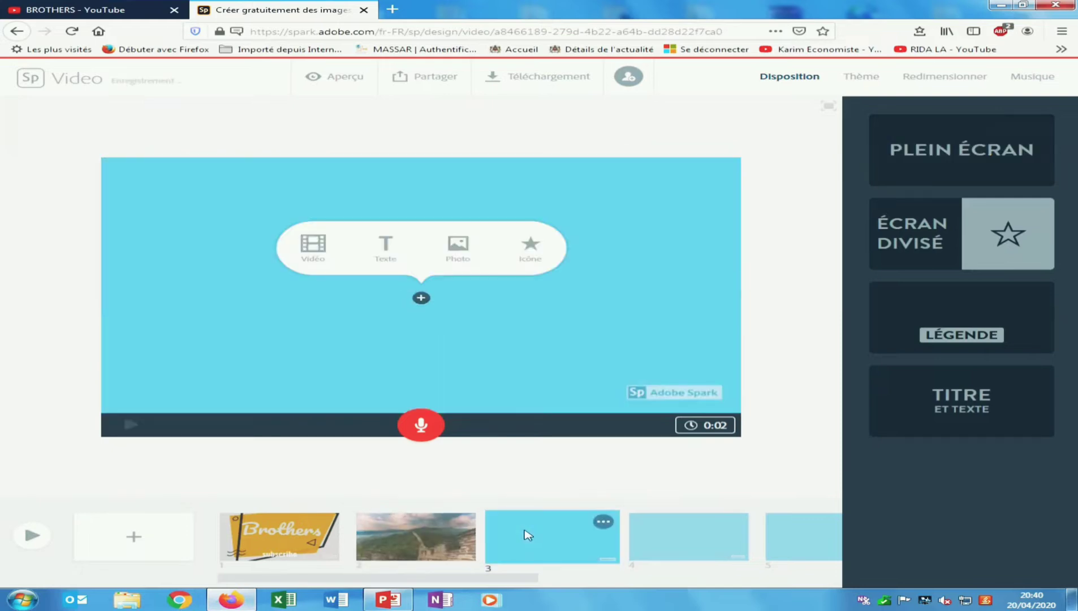
- Upload Video.Guru_20200410_222653269 from D:\chaine youtube's videos folder onto slide 3
{"action": "left_click", "coordinate": [365, 530]}
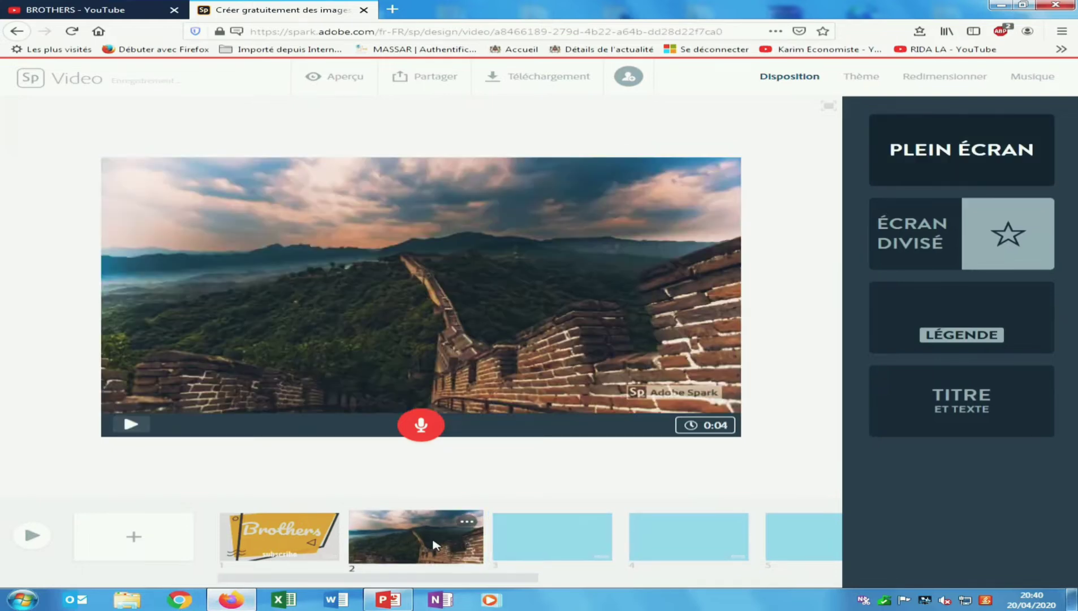
{"action": "left_click", "coordinate": [557, 544]}
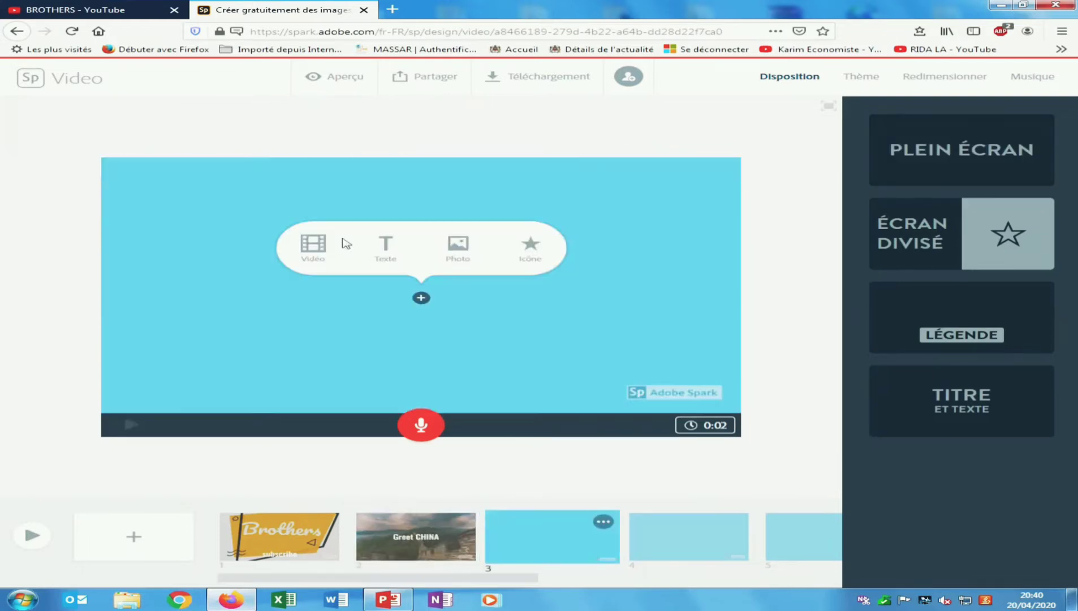
{"action": "left_click", "coordinate": [312, 247]}
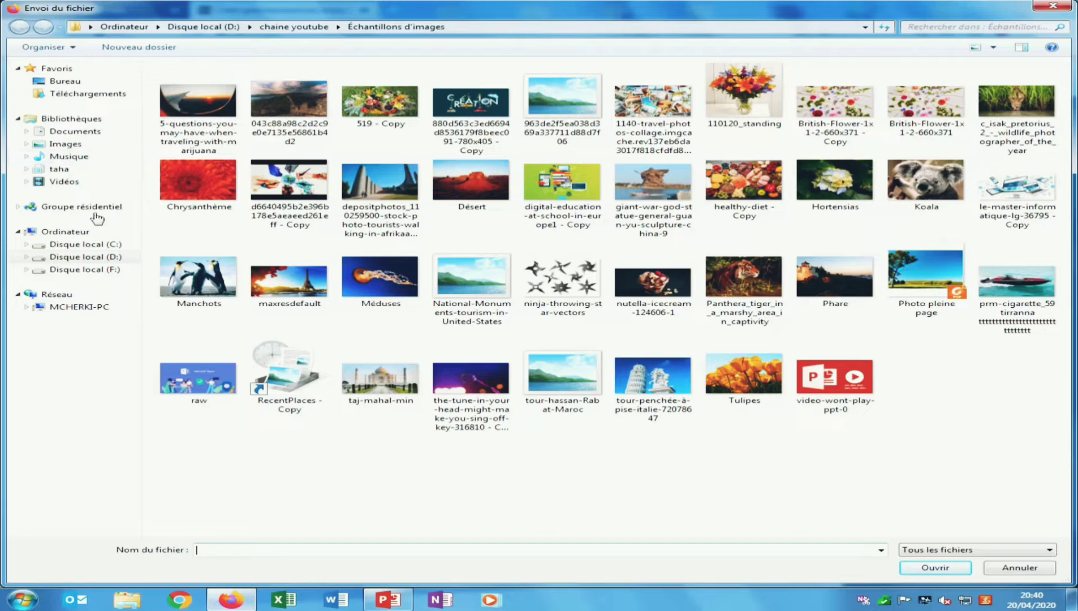
{"action": "left_click", "coordinate": [64, 182]}
{"action": "left_click", "coordinate": [86, 256]}
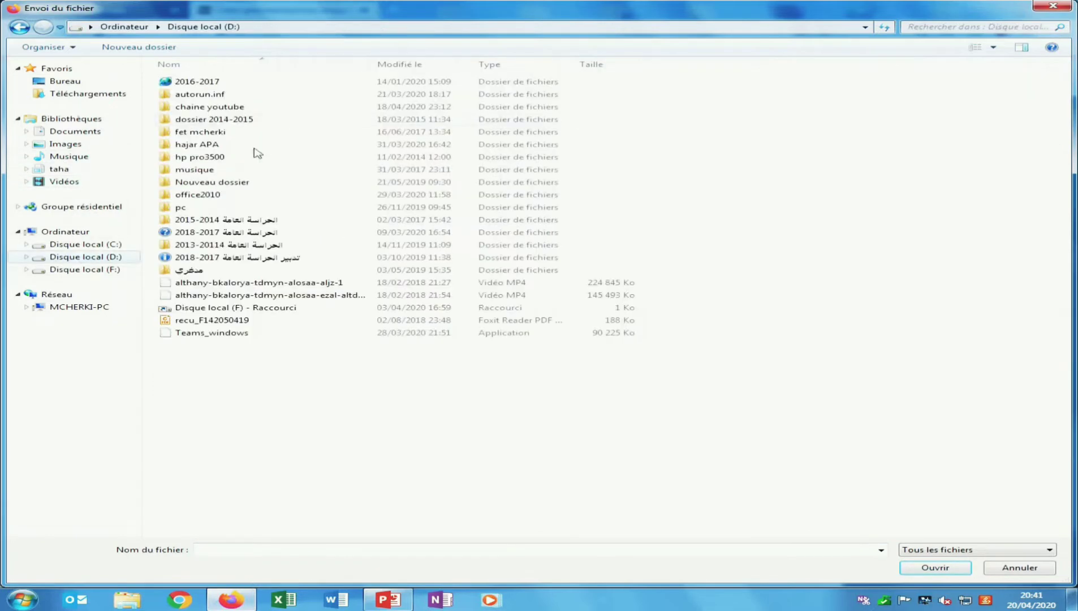
{"action": "double_click", "coordinate": [224, 107]}
{"action": "double_click", "coordinate": [289, 108]}
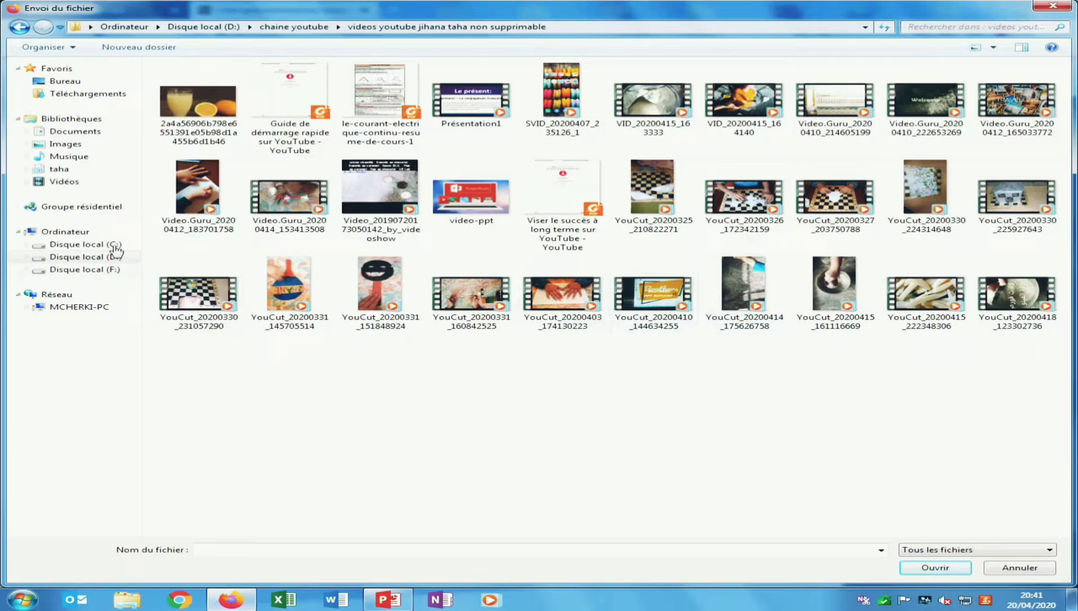
{"action": "left_click", "coordinate": [931, 107]}
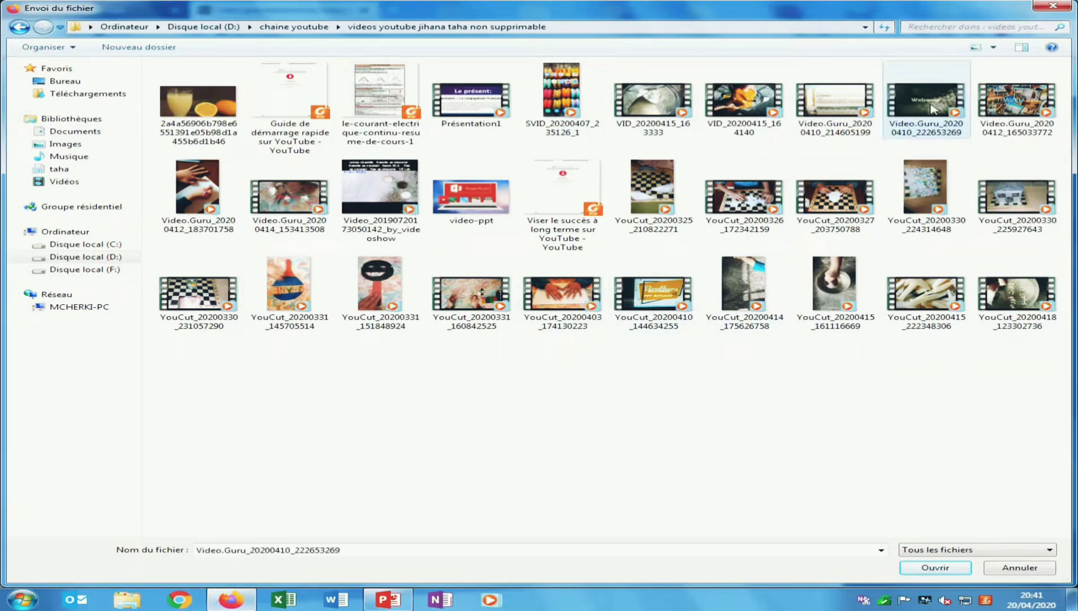
{"action": "left_click", "coordinate": [936, 568]}
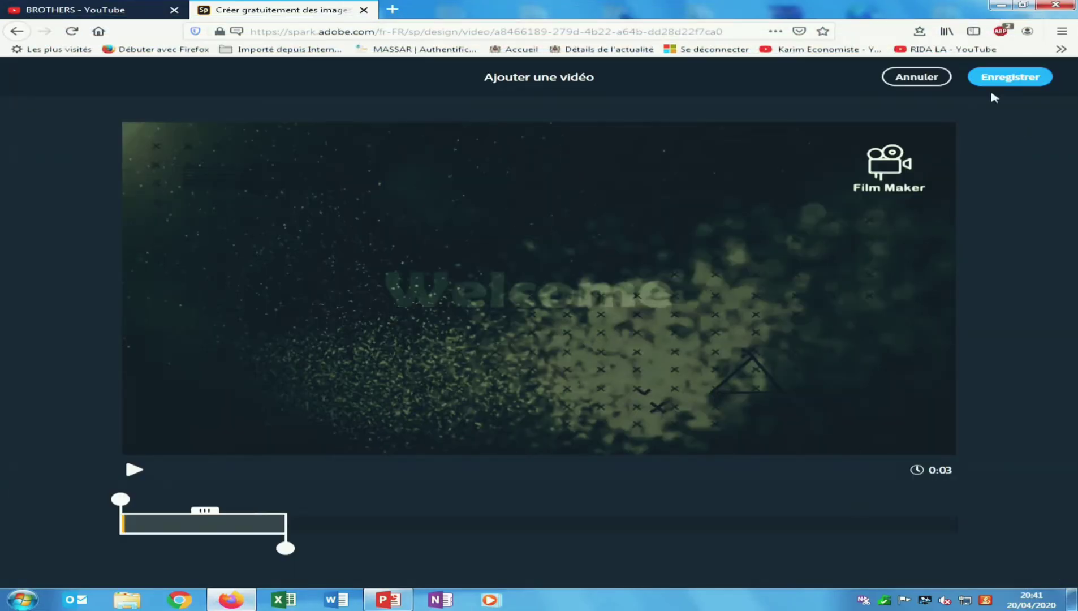
- Extend the Welcome clip's kept range and save it as slide 3's video
{"action": "left_click_drag", "start_coordinate": [285, 547], "coordinate": [576, 556]}
{"action": "left_click", "coordinate": [1010, 79]}
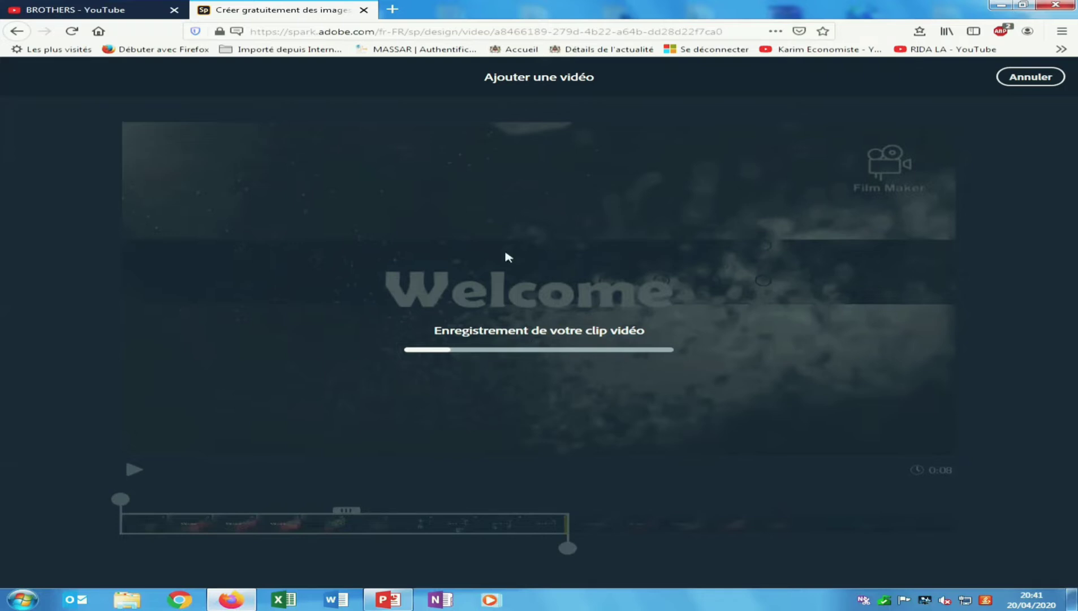
{"action": "mouse_move", "coordinate": [481, 6]}
{"action": "left_click", "coordinate": [401, 25]}
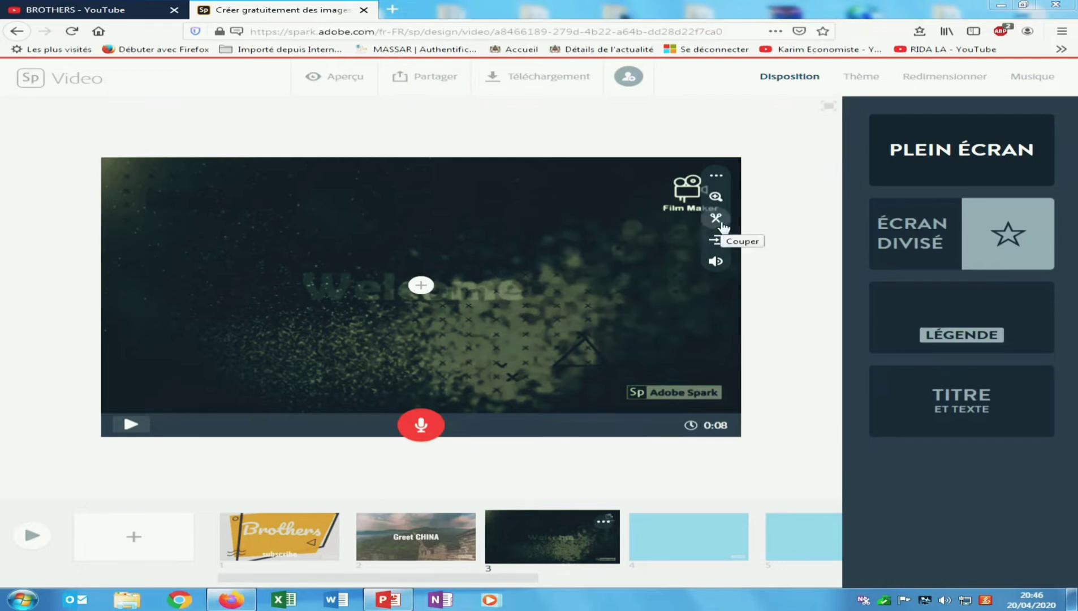
- Zoom the Welcome clip out inside the slide frame, then back to full size
{"action": "left_click", "coordinate": [715, 197]}
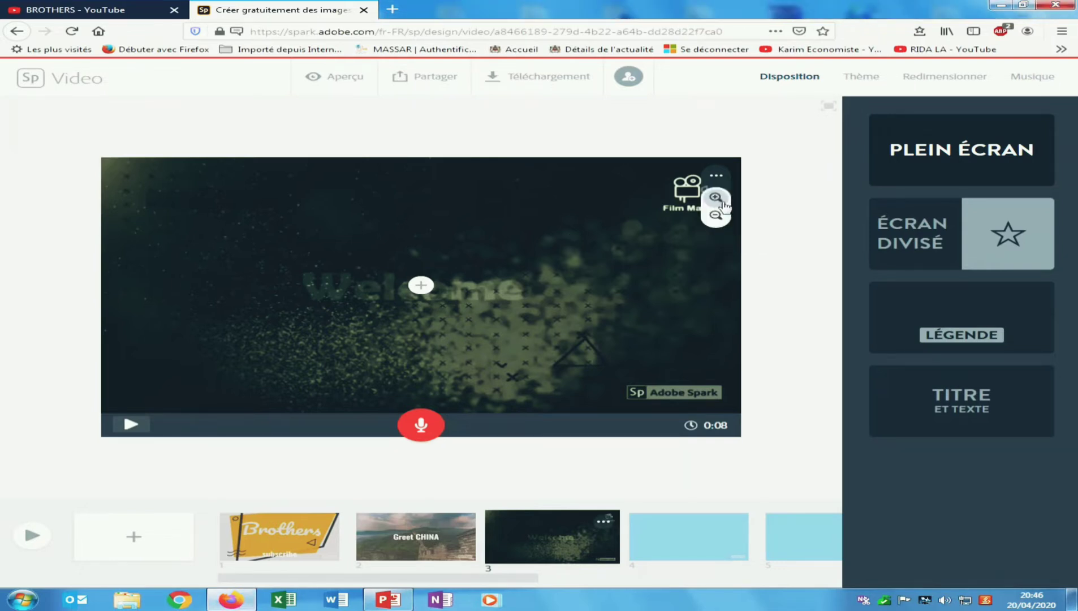
{"action": "left_click", "coordinate": [717, 198]}
{"action": "left_click", "coordinate": [716, 213]}
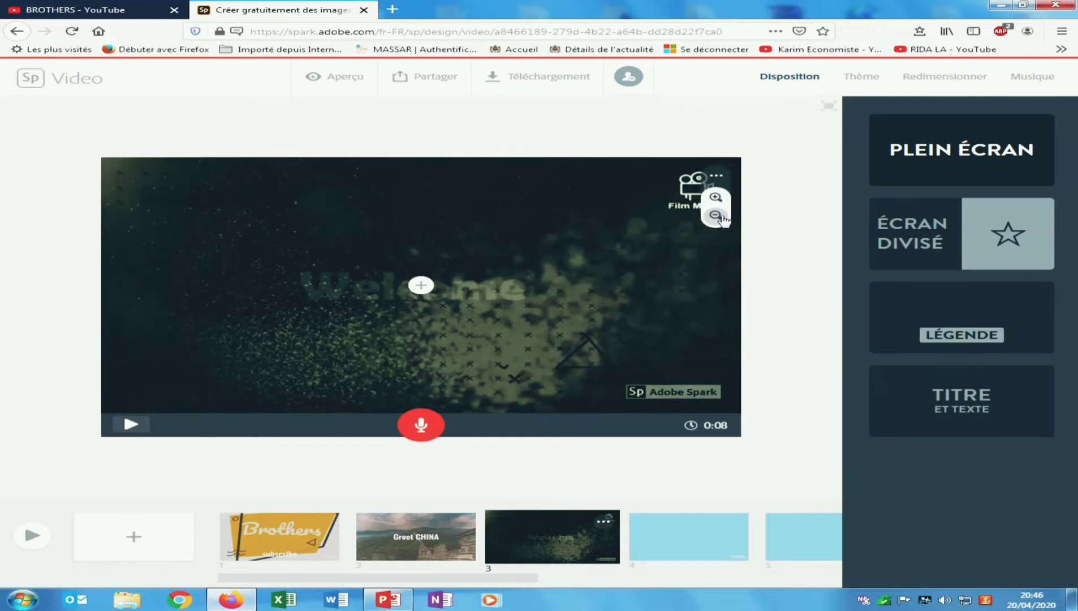
{"action": "left_click", "coordinate": [715, 197]}
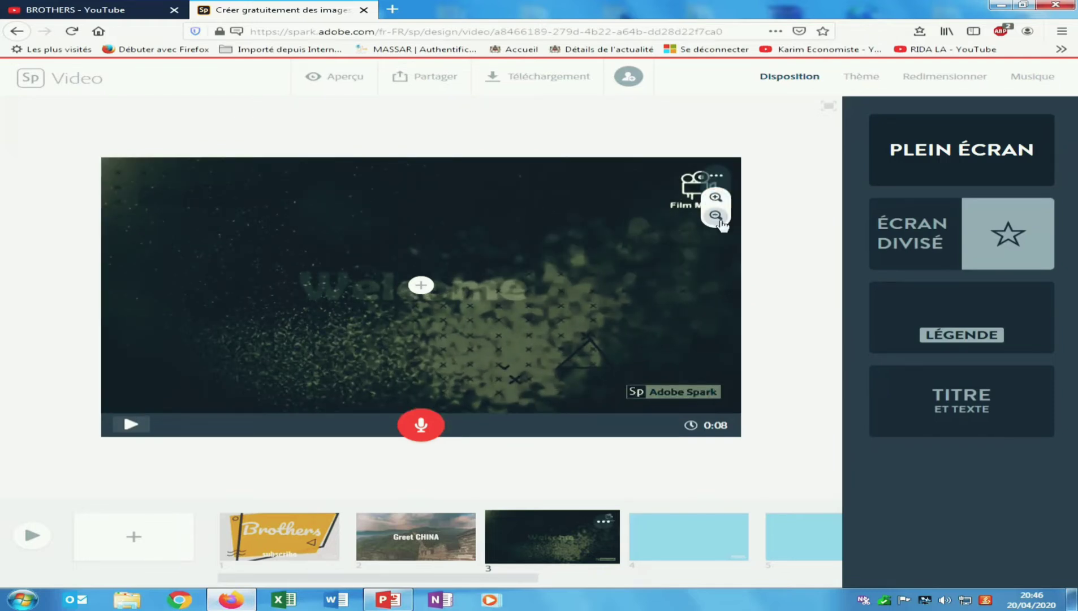
- Set the Welcome clip's volume to Fort and move to the blank fourth slide
{"action": "left_click", "coordinate": [708, 176]}
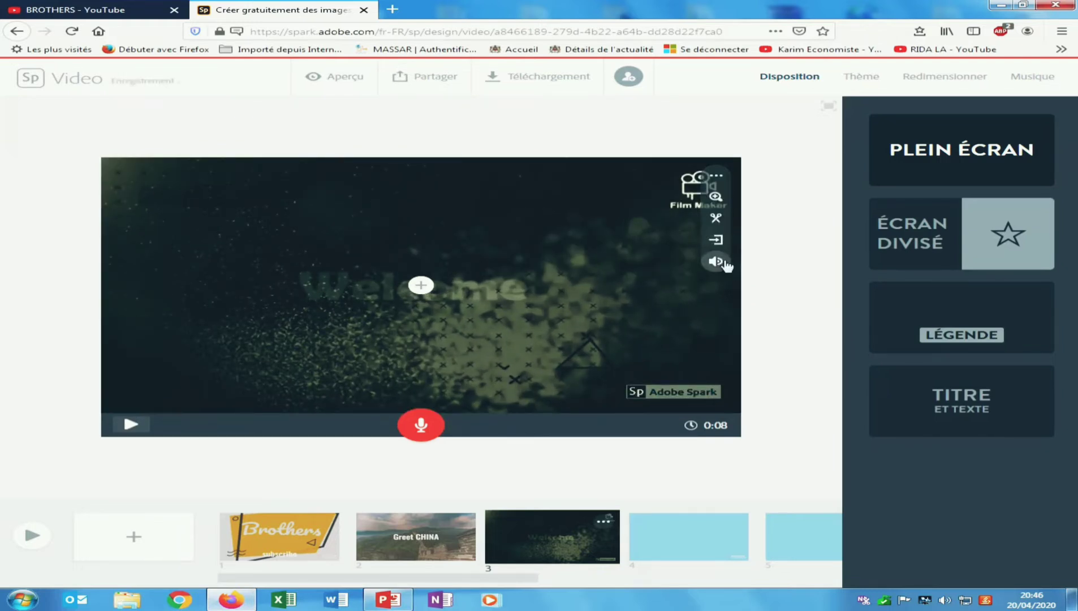
{"action": "left_click", "coordinate": [723, 263]}
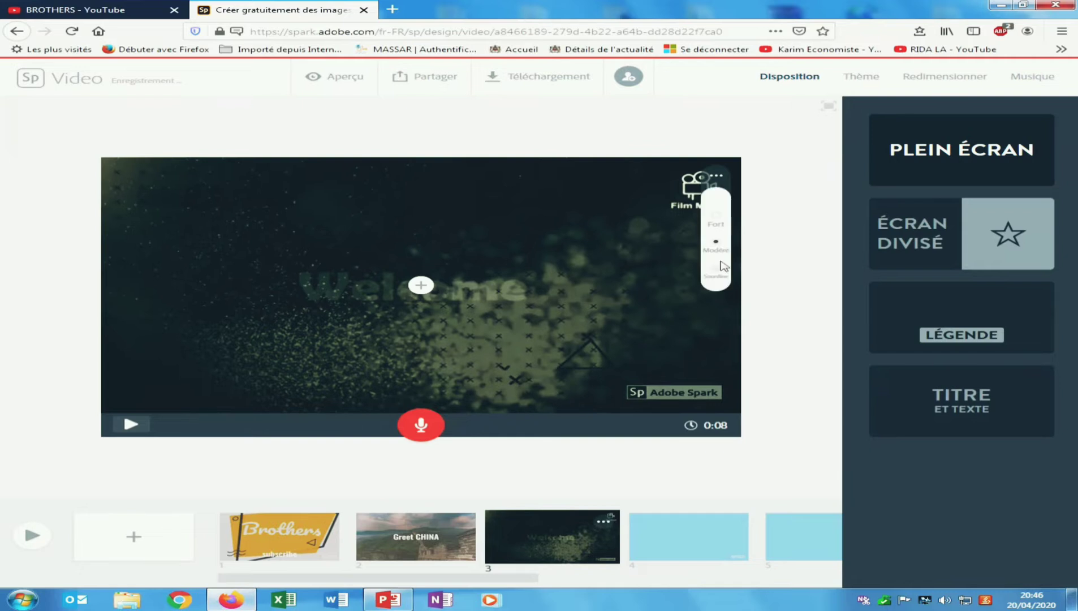
{"action": "left_click", "coordinate": [716, 224]}
{"action": "left_click", "coordinate": [694, 534]}
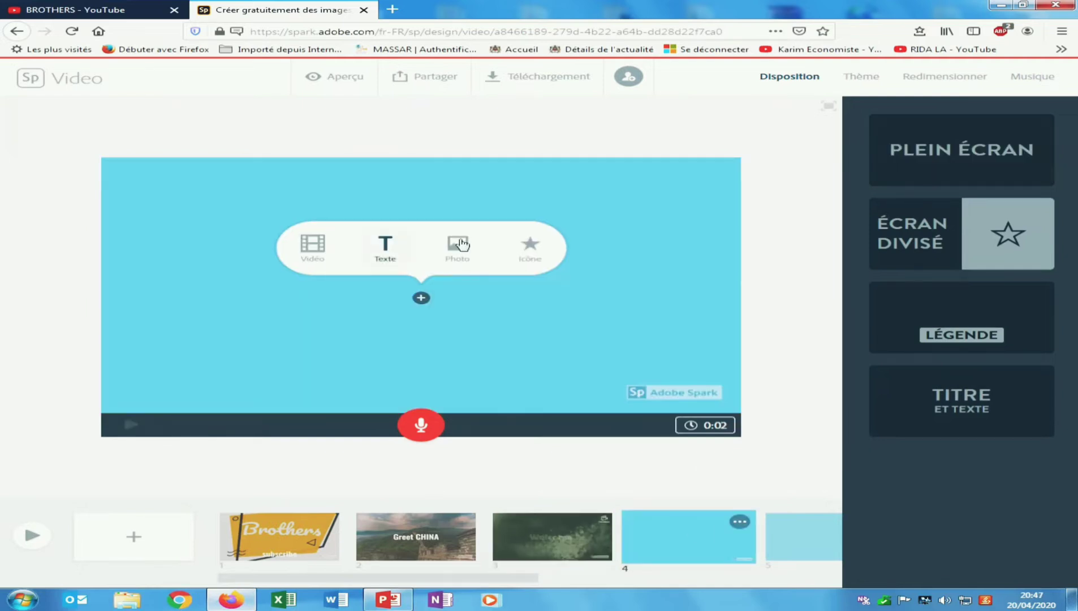
- Search icons for 'TOUR EIFFEL', add an Eiffel Tower icon, and swap it for another
{"action": "left_click", "coordinate": [532, 257]}
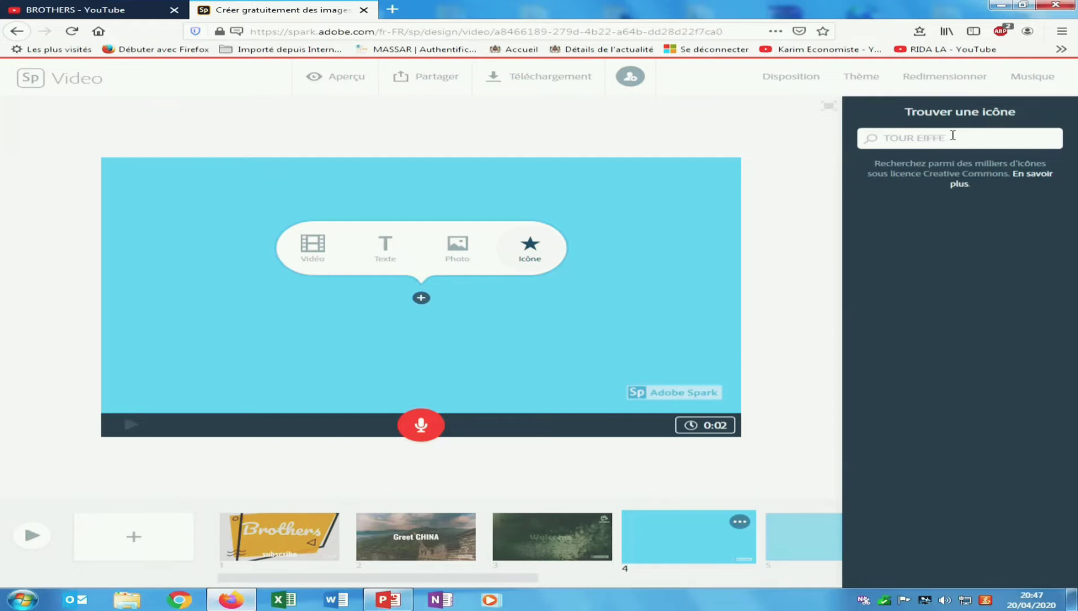
{"action": "type", "text": "L"}
{"action": "key", "text": "Return"}
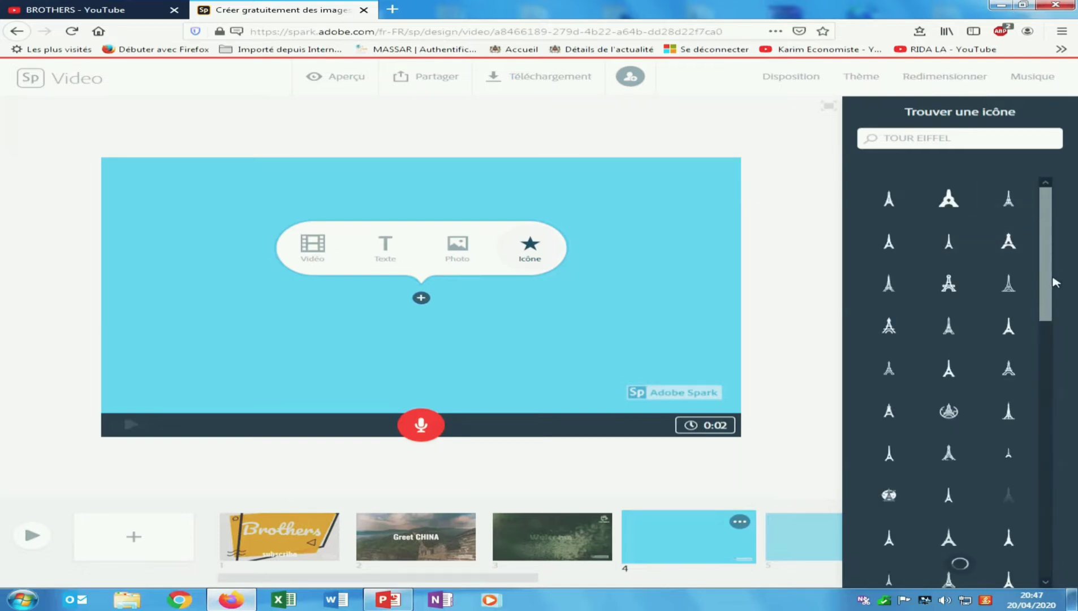
{"action": "mouse_move", "coordinate": [1049, 292]}
{"action": "left_mouse_down"}
{"action": "mouse_move", "coordinate": [1055, 373]}
{"action": "mouse_move", "coordinate": [1044, 299]}
{"action": "left_mouse_up"}
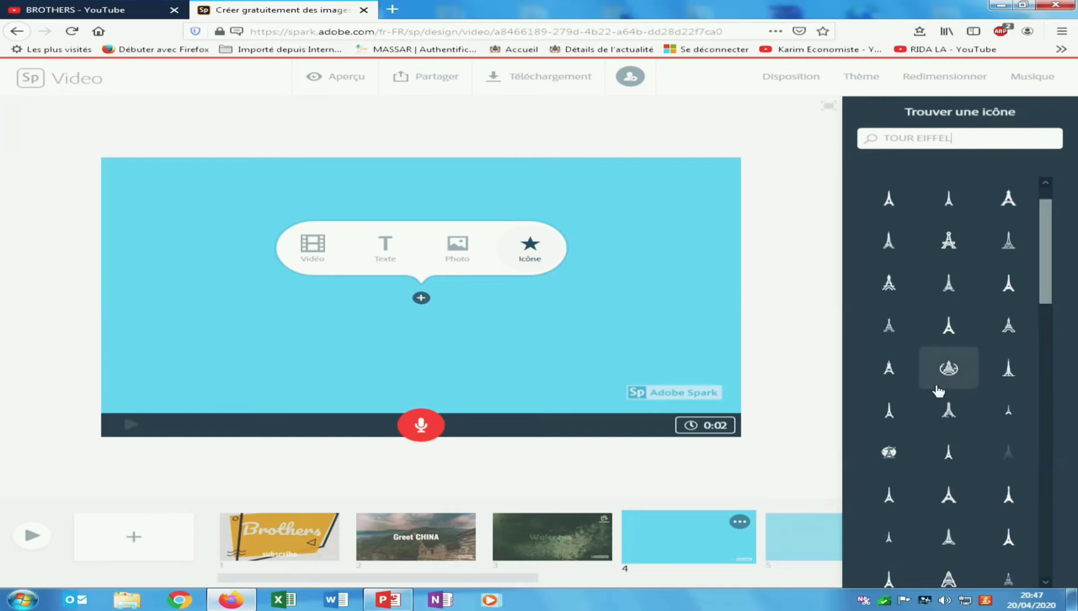
{"action": "left_click", "coordinate": [960, 364]}
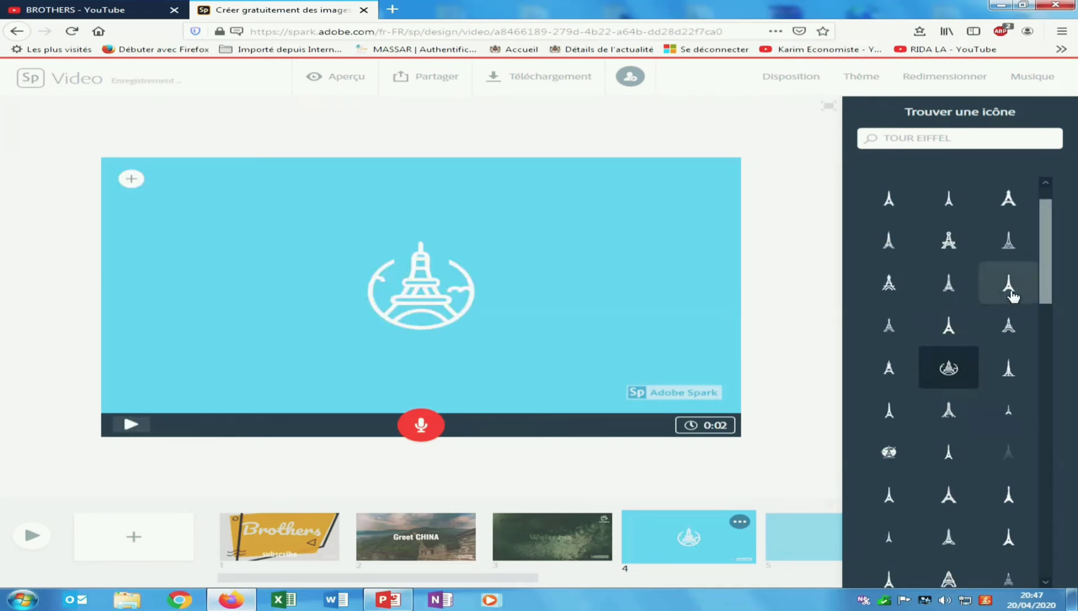
{"action": "left_click", "coordinate": [952, 242]}
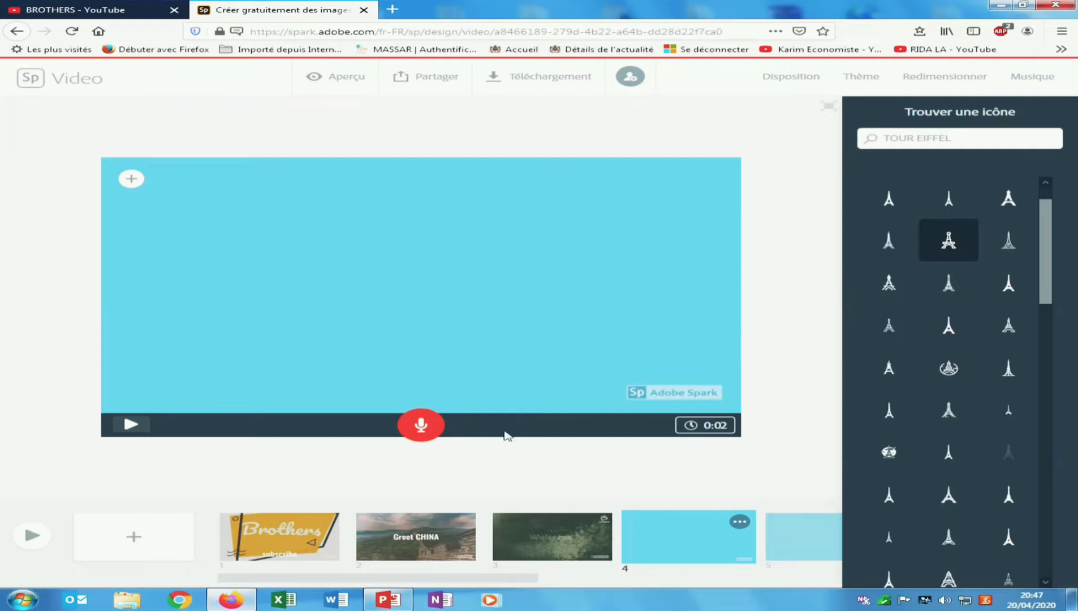
{"action": "left_click", "coordinate": [810, 543]}
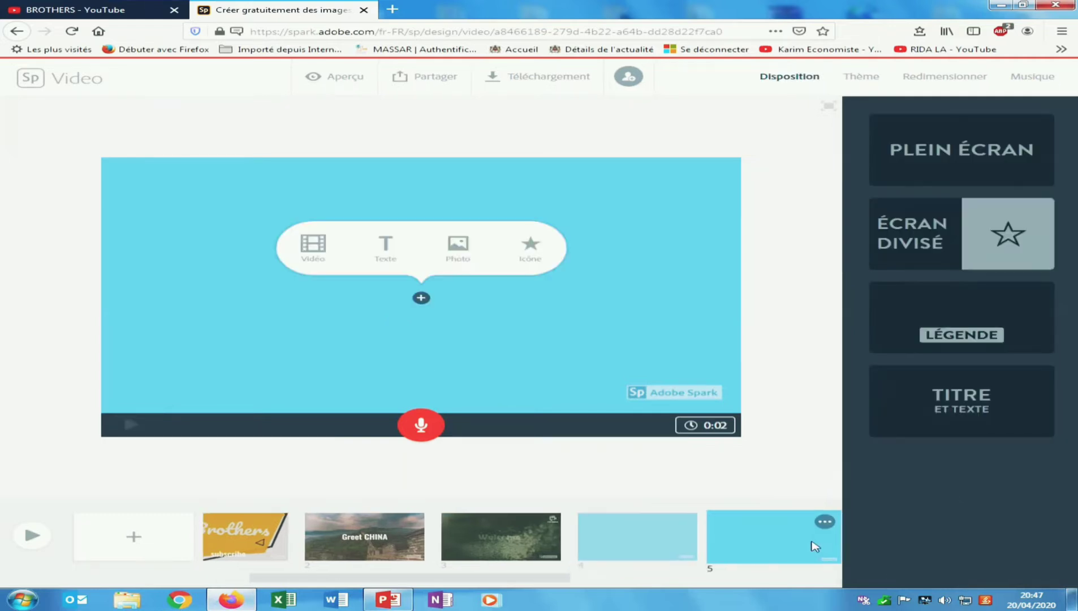
- Give slide 4 a free Eiffel Tower background photo, settling on the sunset one
{"action": "left_click", "coordinate": [596, 553]}
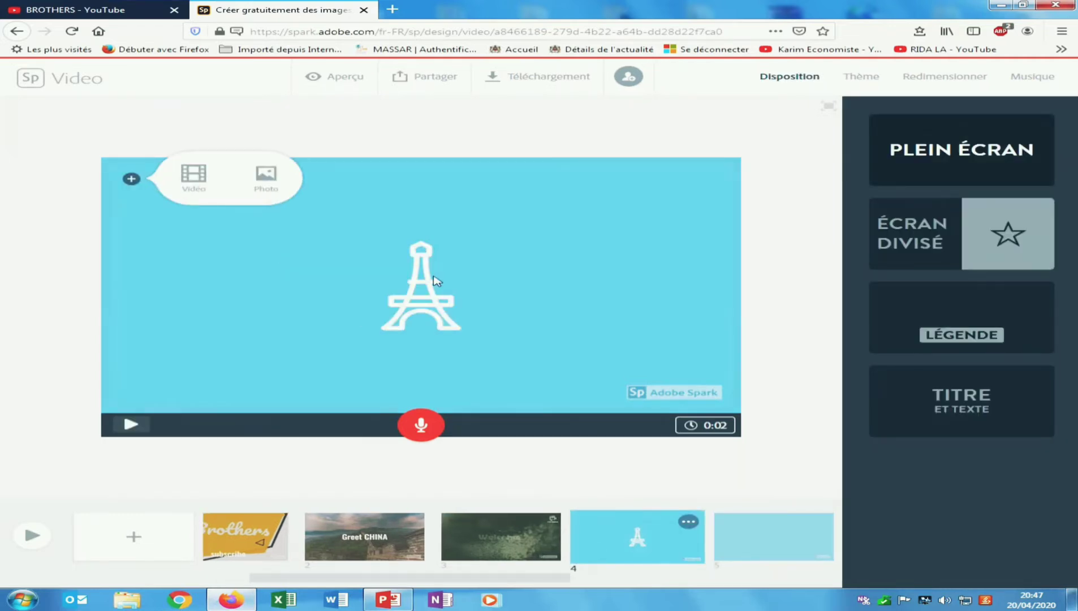
{"action": "left_click", "coordinate": [277, 188]}
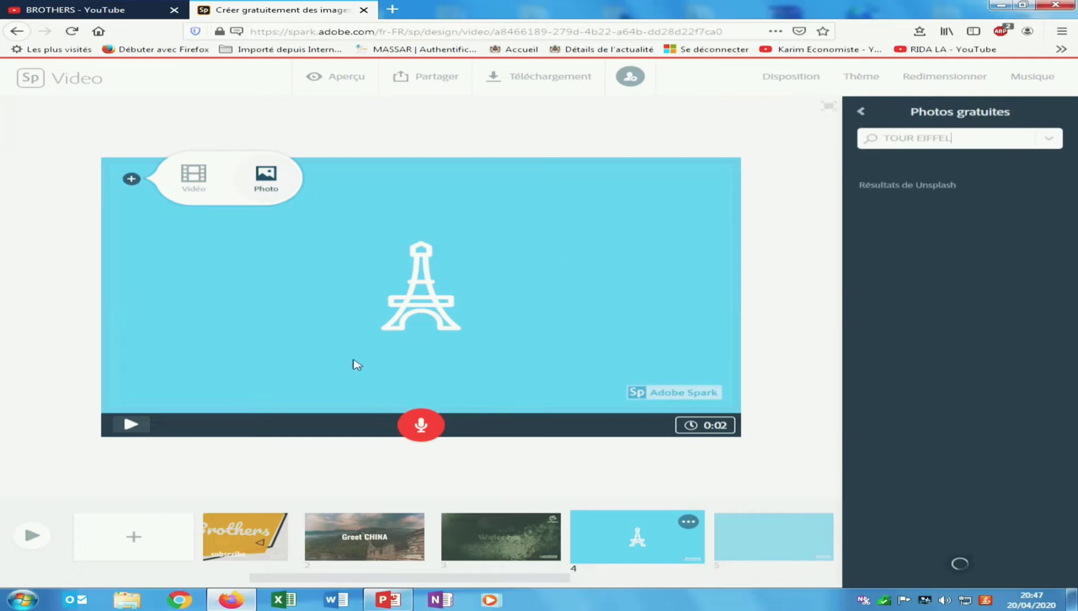
{"action": "left_click", "coordinate": [264, 180]}
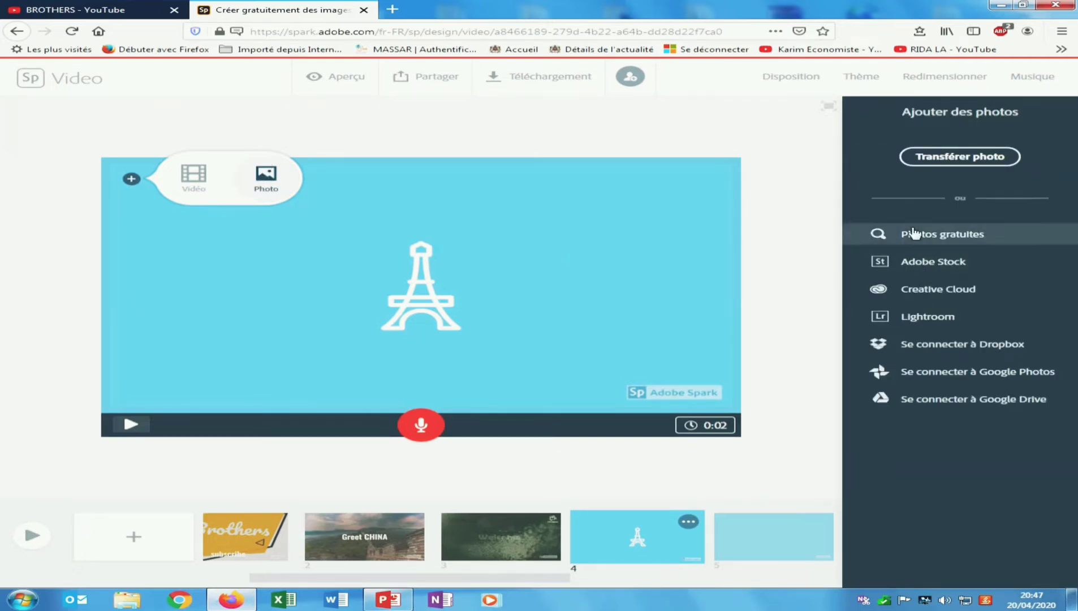
{"action": "left_click", "coordinate": [893, 234]}
{"action": "left_click", "coordinate": [908, 355]}
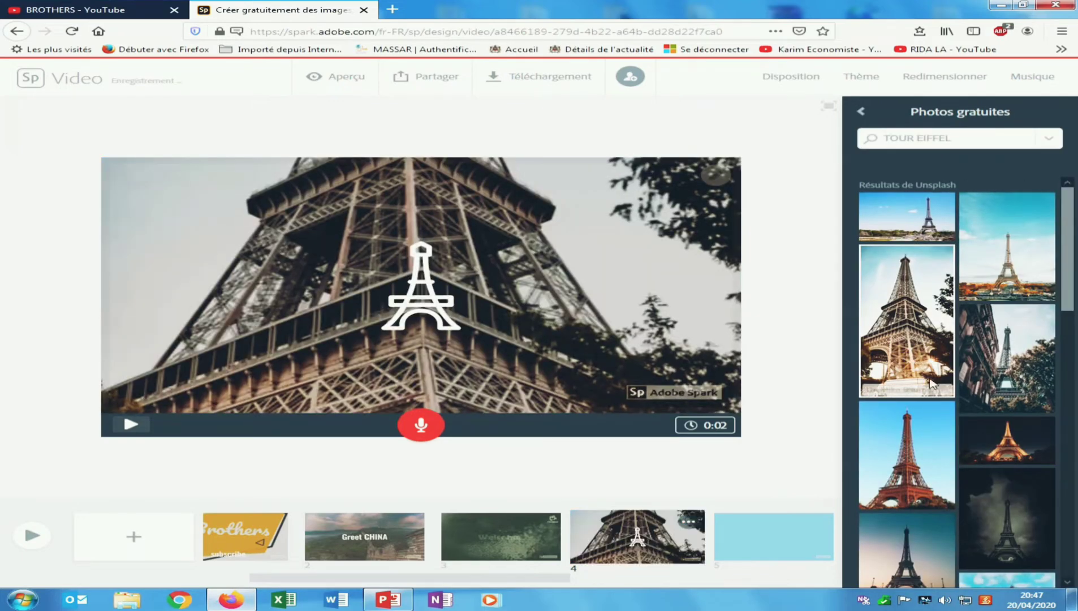
{"action": "left_click", "coordinate": [891, 457]}
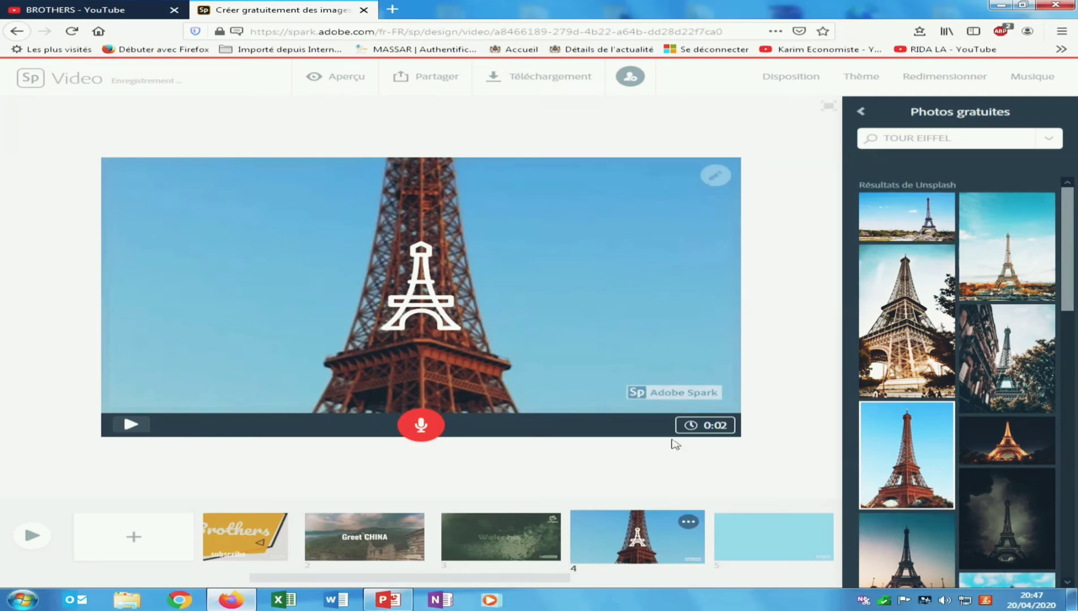
{"action": "scroll", "coordinate": [941, 446], "scroll_direction": "down", "scroll_amount": 3}
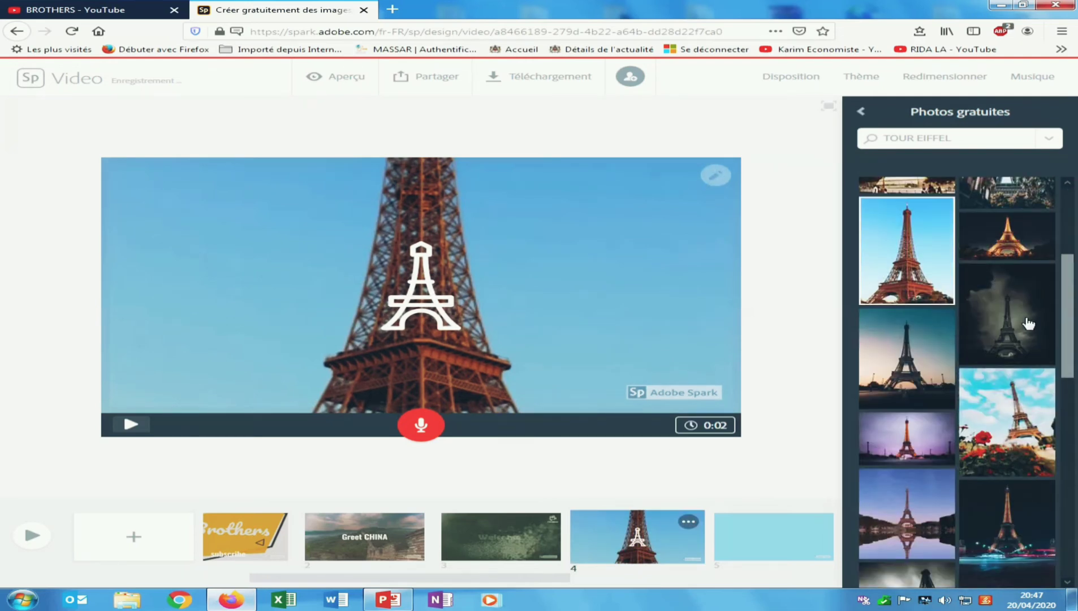
{"action": "left_click", "coordinate": [916, 366]}
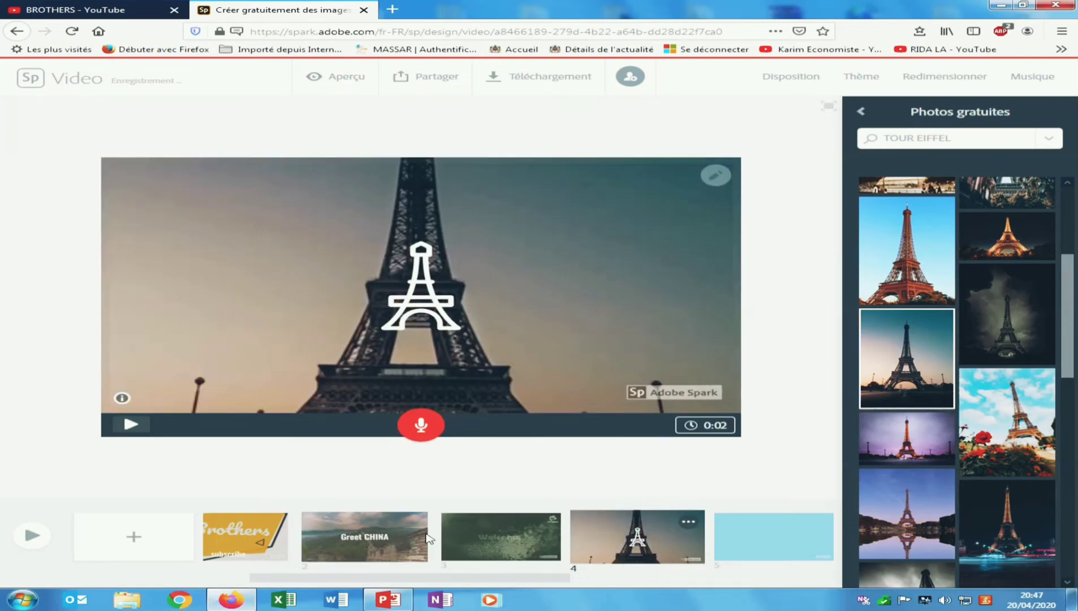
- On slide 5, choose to upload a photo from the computer
{"action": "left_click", "coordinate": [738, 550]}
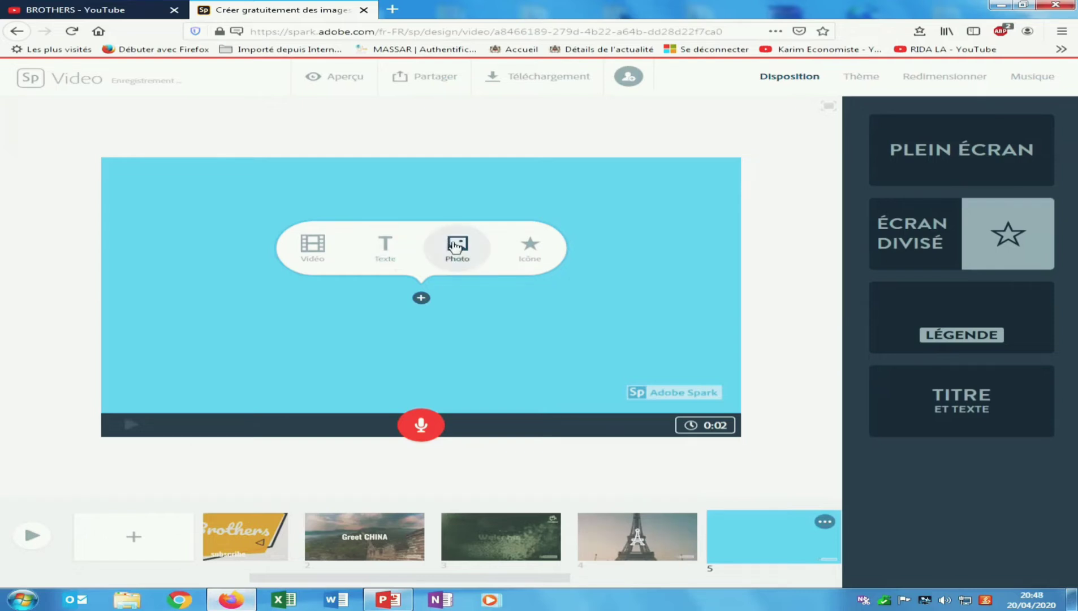
{"action": "left_click", "coordinate": [455, 262]}
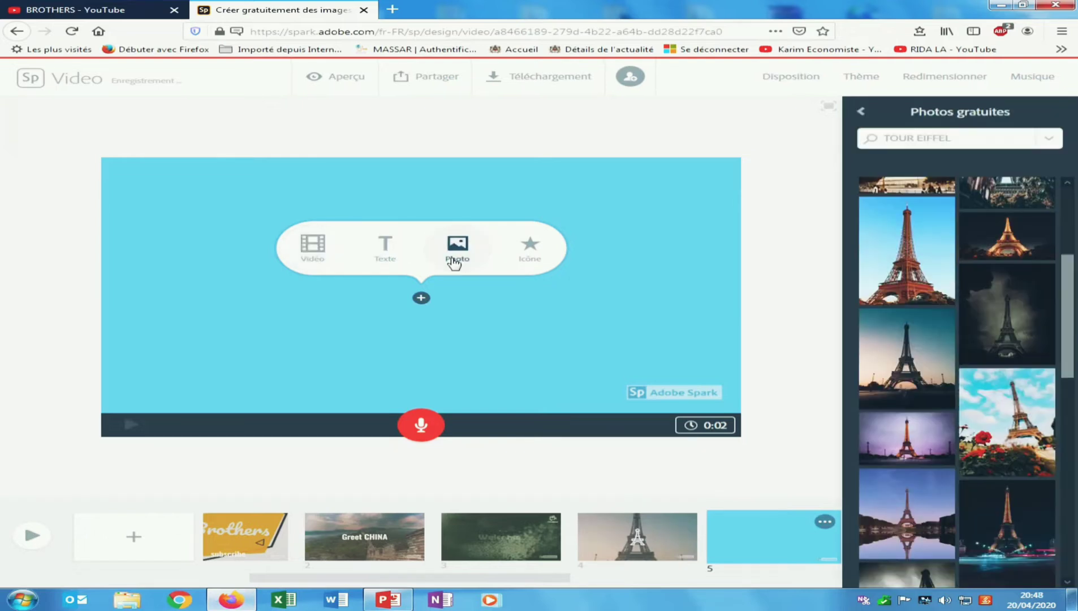
{"action": "left_click", "coordinate": [861, 111]}
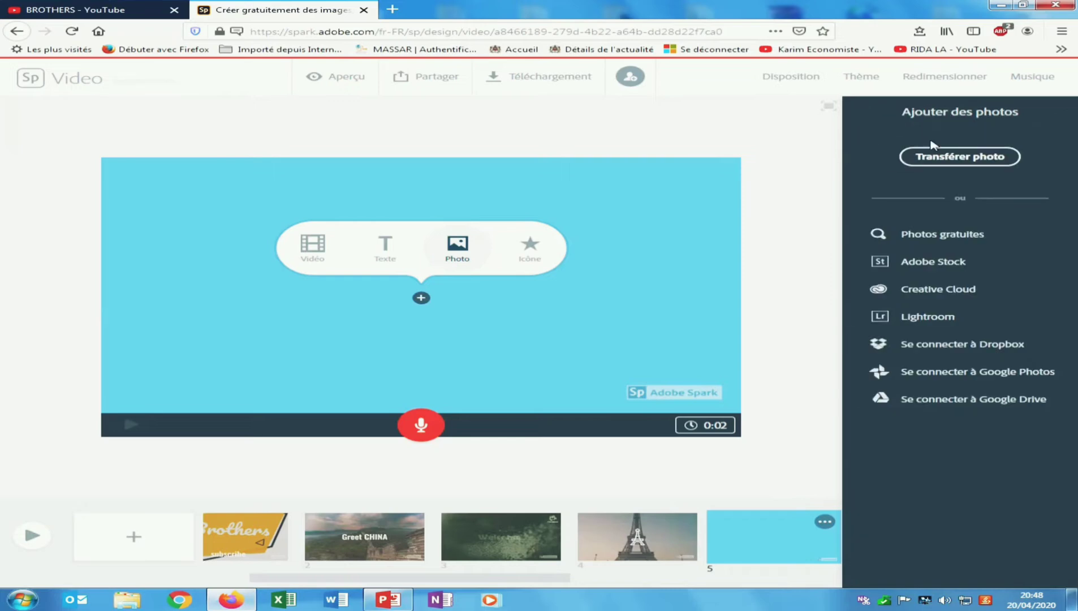
{"action": "left_click", "coordinate": [960, 157]}
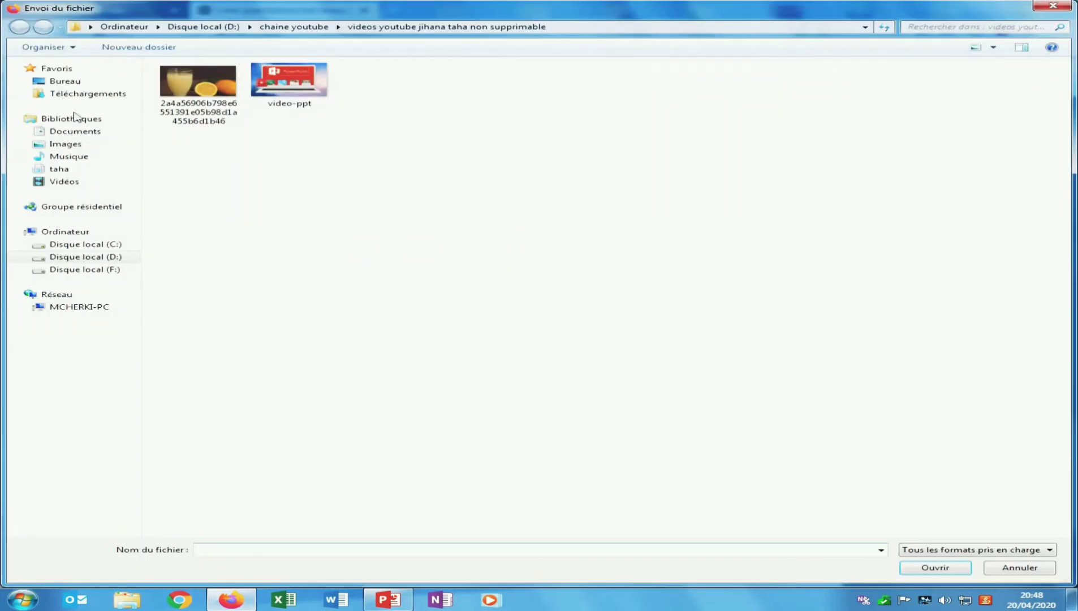
- Upload Désert from D:\chaine youtube\Échantillons d'images as slide 5's photo
{"action": "left_click", "coordinate": [110, 257]}
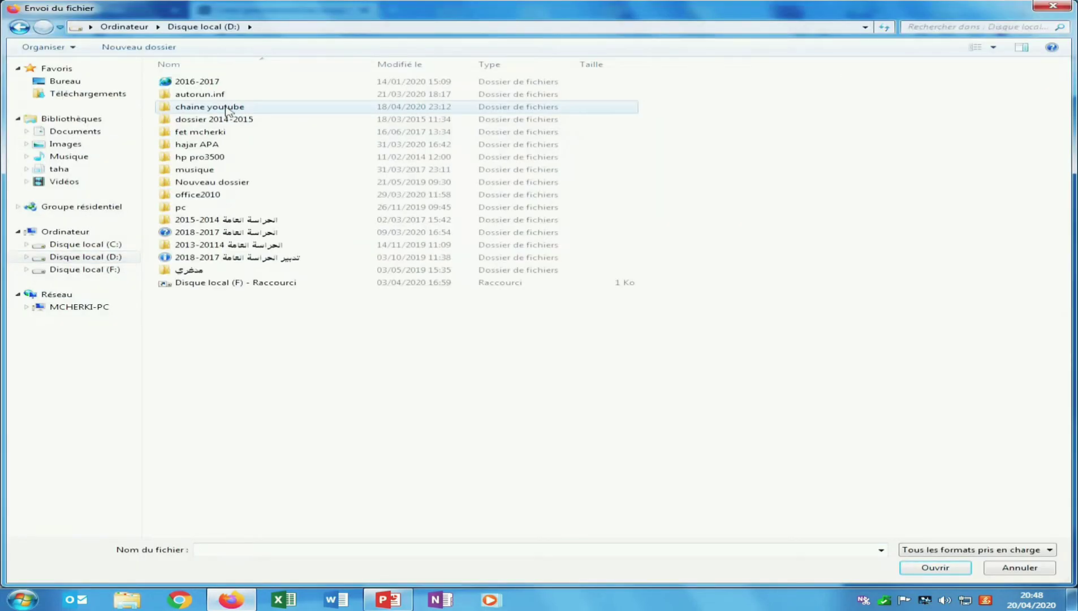
{"action": "double_click", "coordinate": [226, 108]}
{"action": "double_click", "coordinate": [199, 109]}
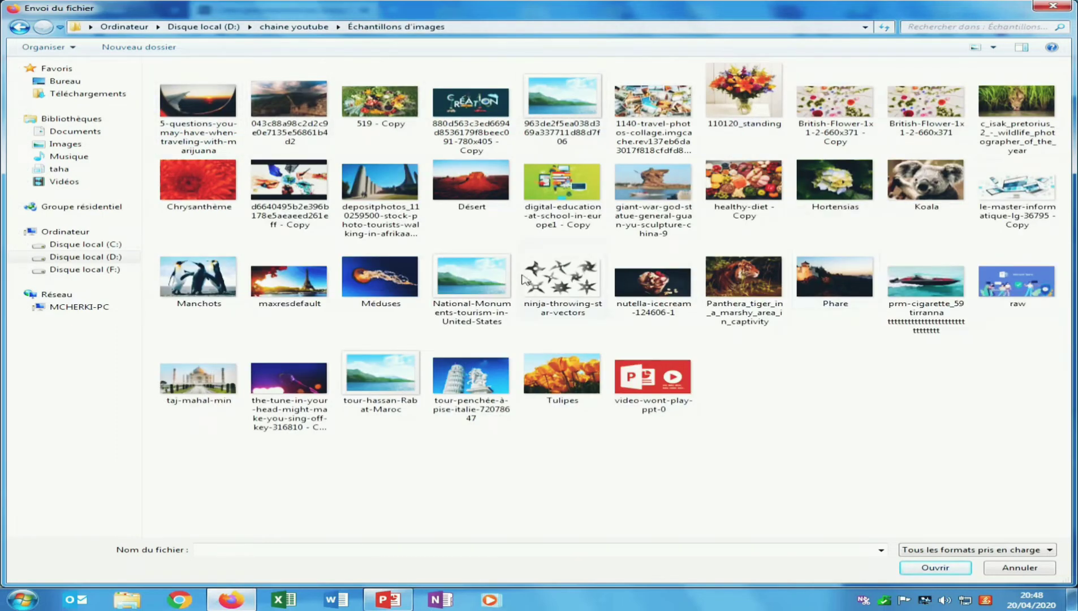
{"action": "left_click", "coordinate": [469, 176]}
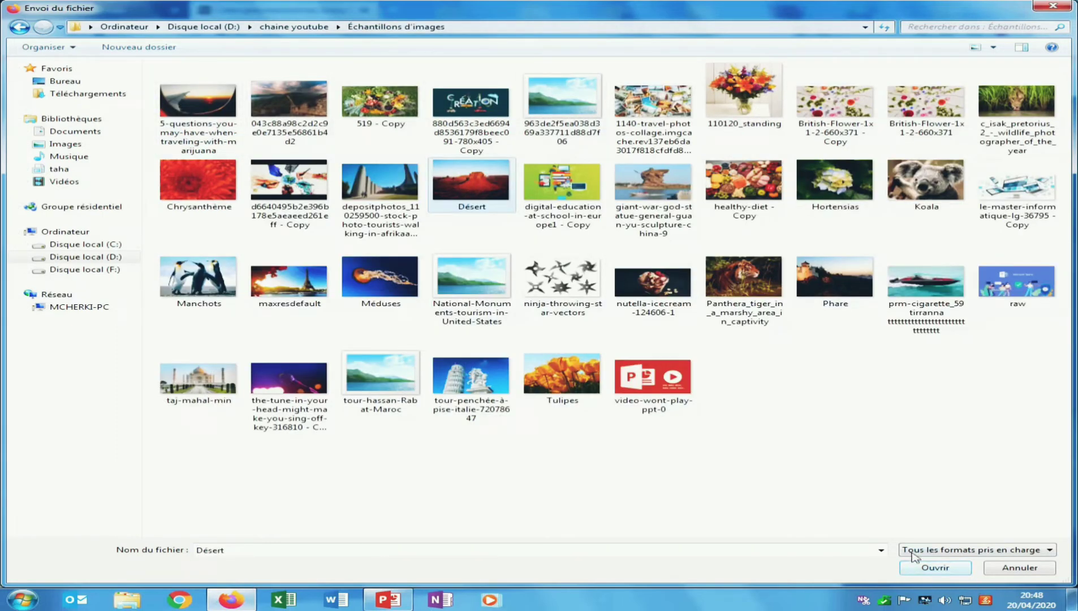
{"action": "left_click", "coordinate": [323, 285]}
{"action": "left_click", "coordinate": [464, 194]}
{"action": "left_click", "coordinate": [928, 570]}
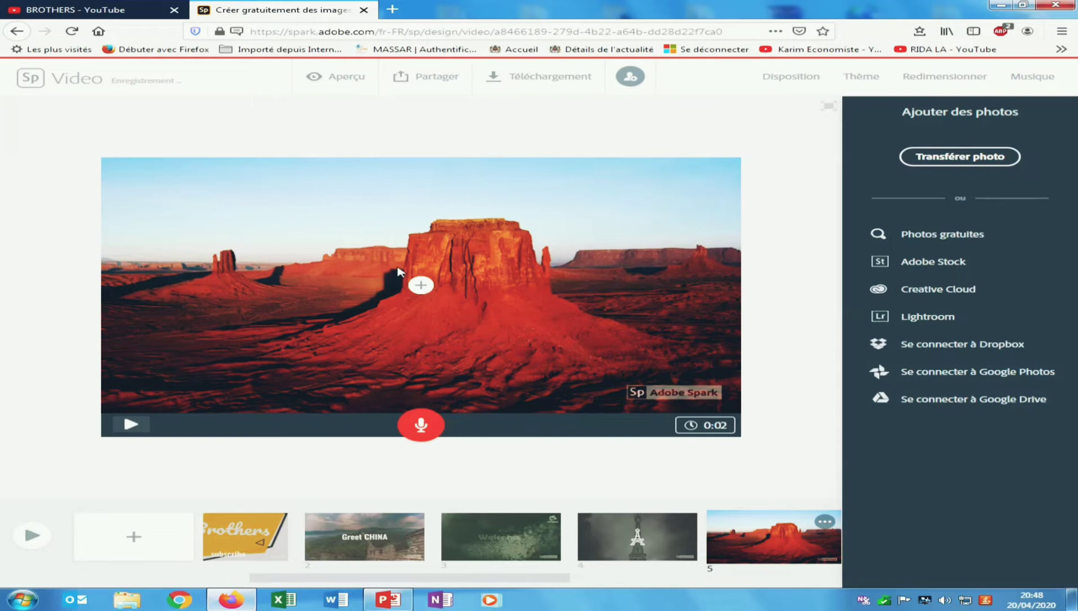
- Caption the desert photo on slide 5 with the text 'Texas Desert'
{"action": "left_click", "coordinate": [421, 285]}
{"action": "left_click", "coordinate": [378, 242]}
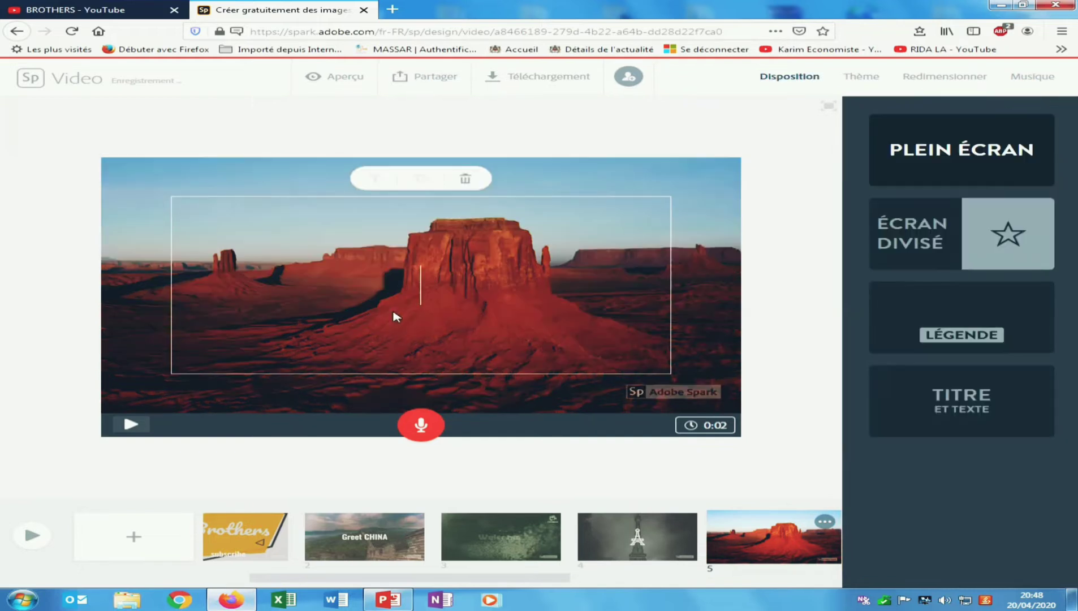
{"action": "type", "text": "Texa"}
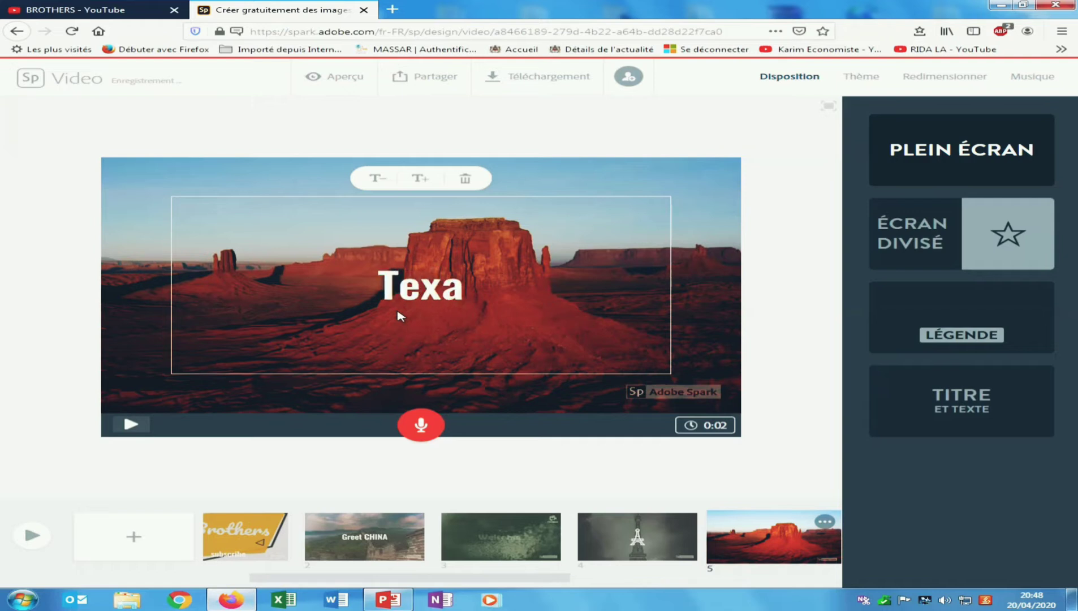
{"action": "type", "text": "s"}
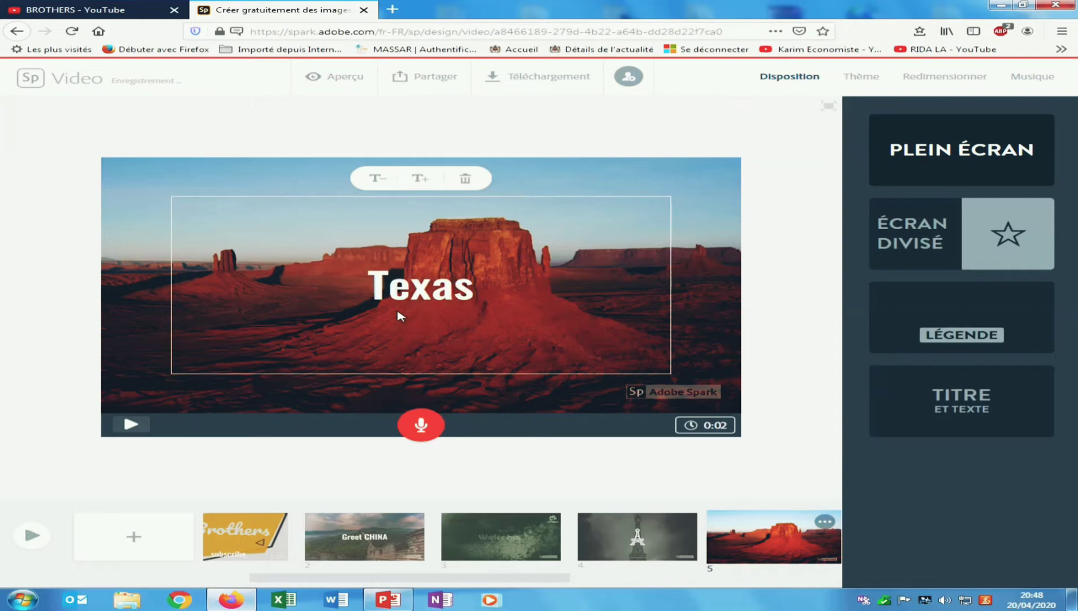
{"action": "type", "text": " D"}
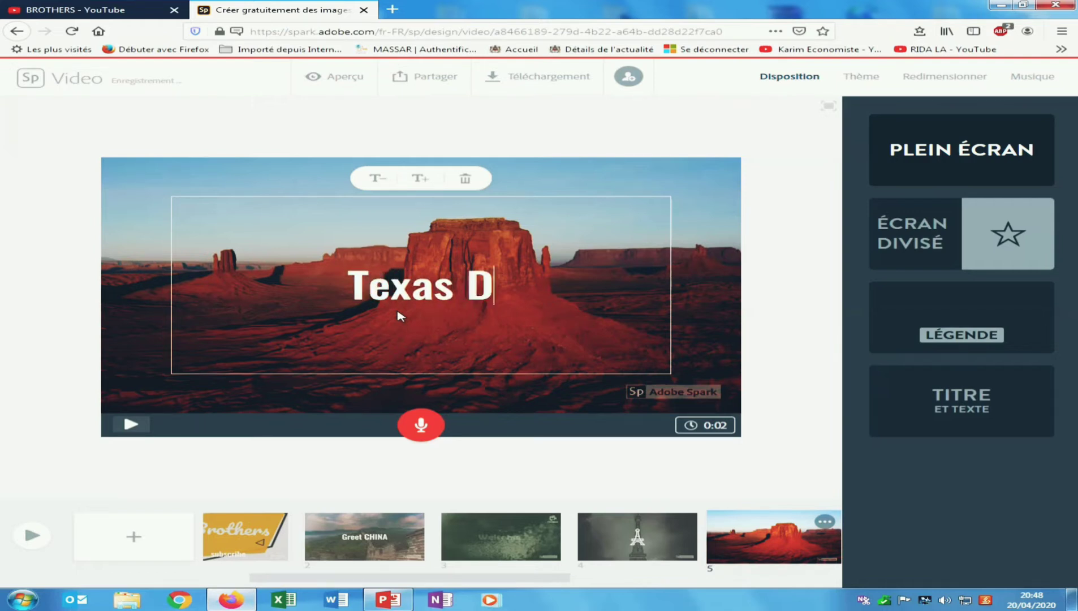
{"action": "type", "text": "esert"}
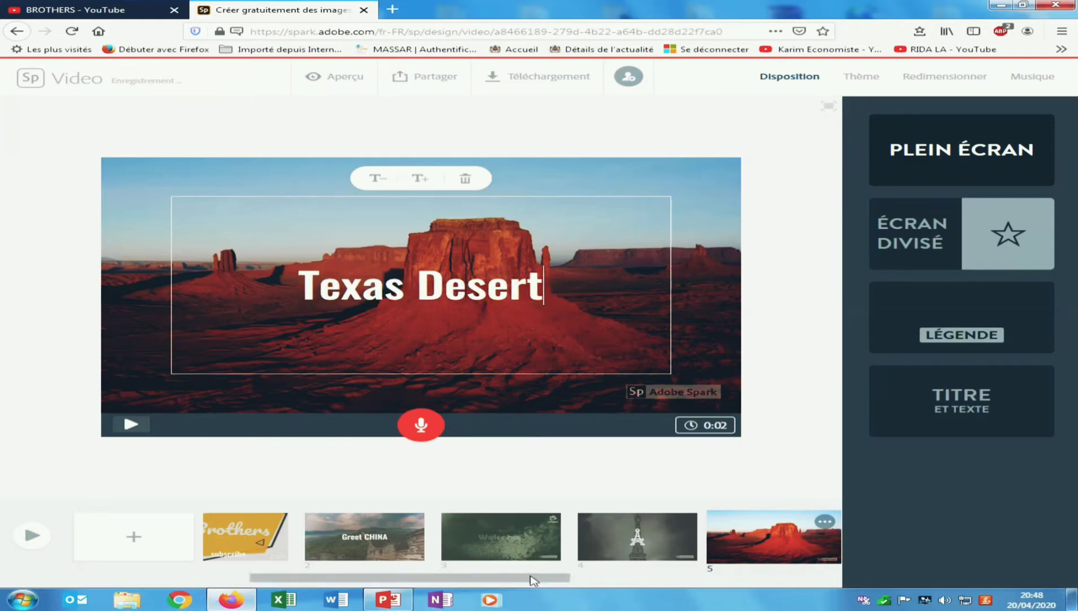
{"action": "left_click_drag", "start_coordinate": [531, 576], "coordinate": [722, 592]}
{"action": "left_click", "coordinate": [594, 537]}
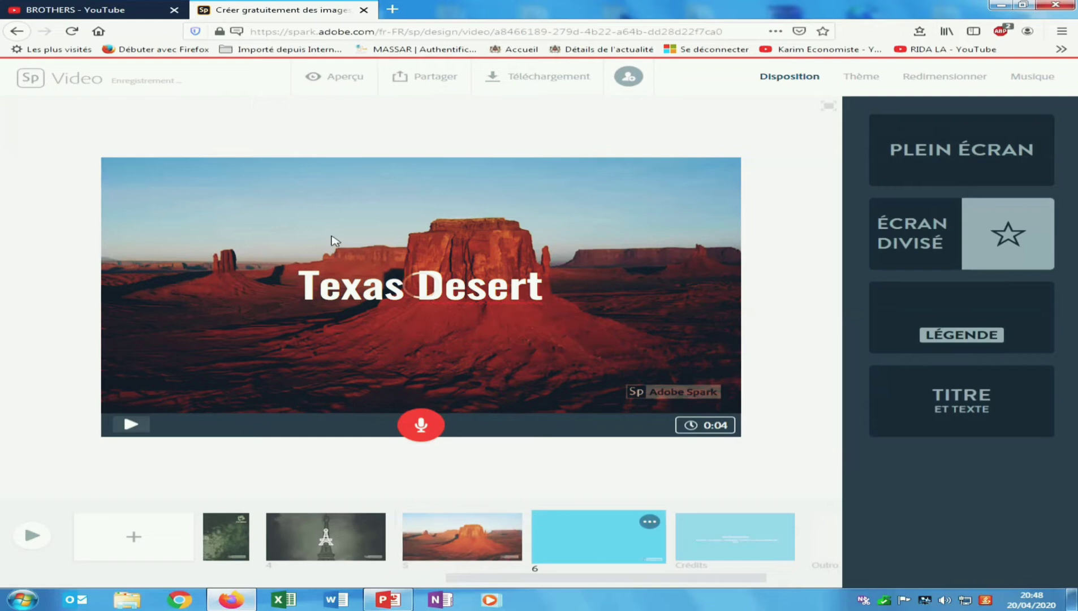
- Give slide 6 the Écran divisé layout with a Pixabay Eiffel Tower photo on the left
{"action": "left_click", "coordinate": [467, 517]}
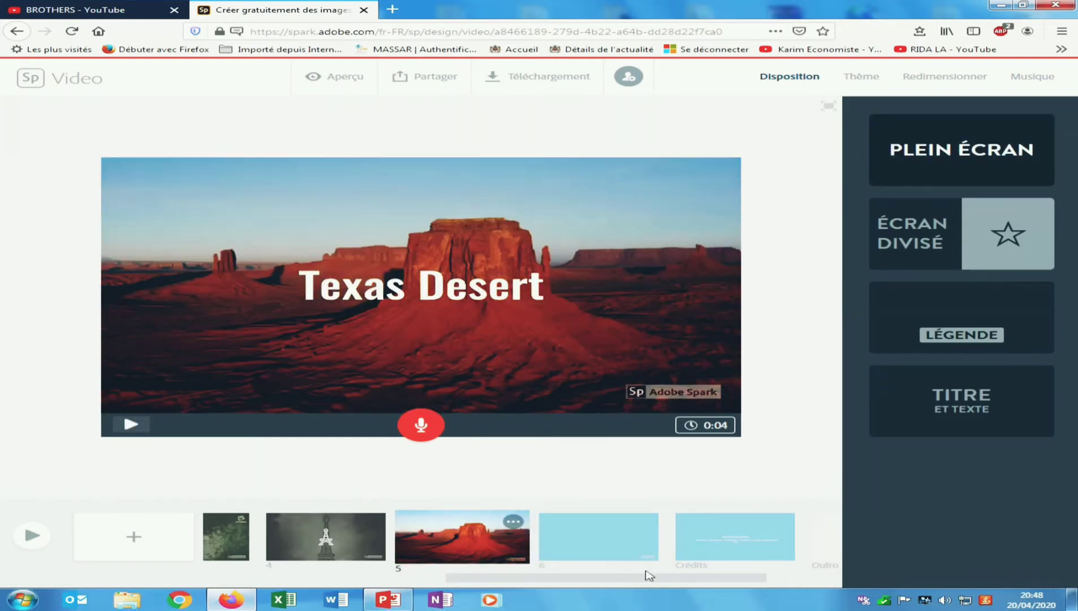
{"action": "left_click", "coordinate": [596, 538]}
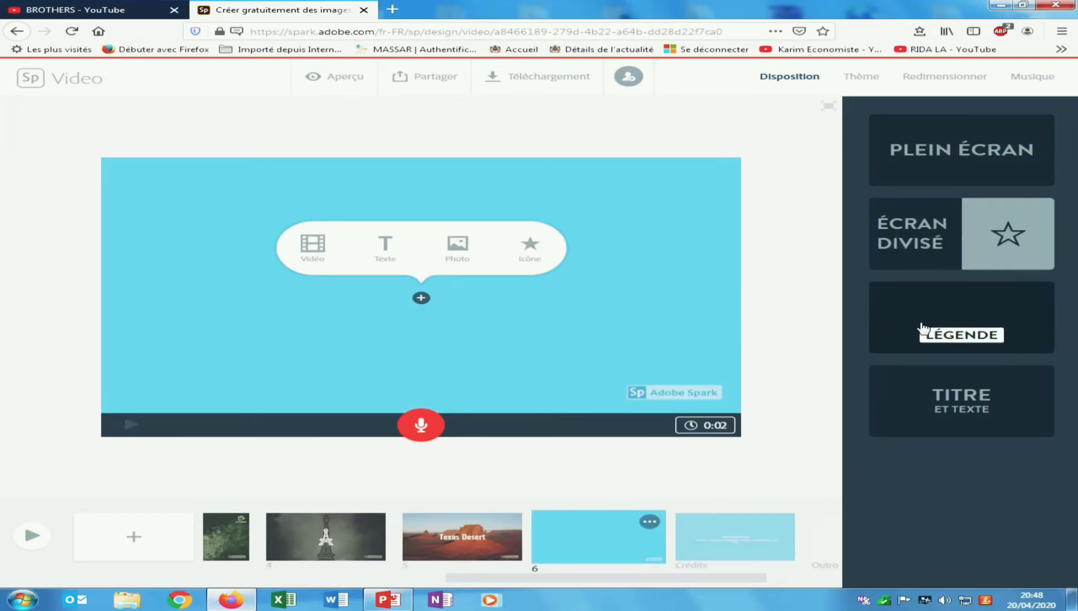
{"action": "left_click", "coordinate": [930, 235]}
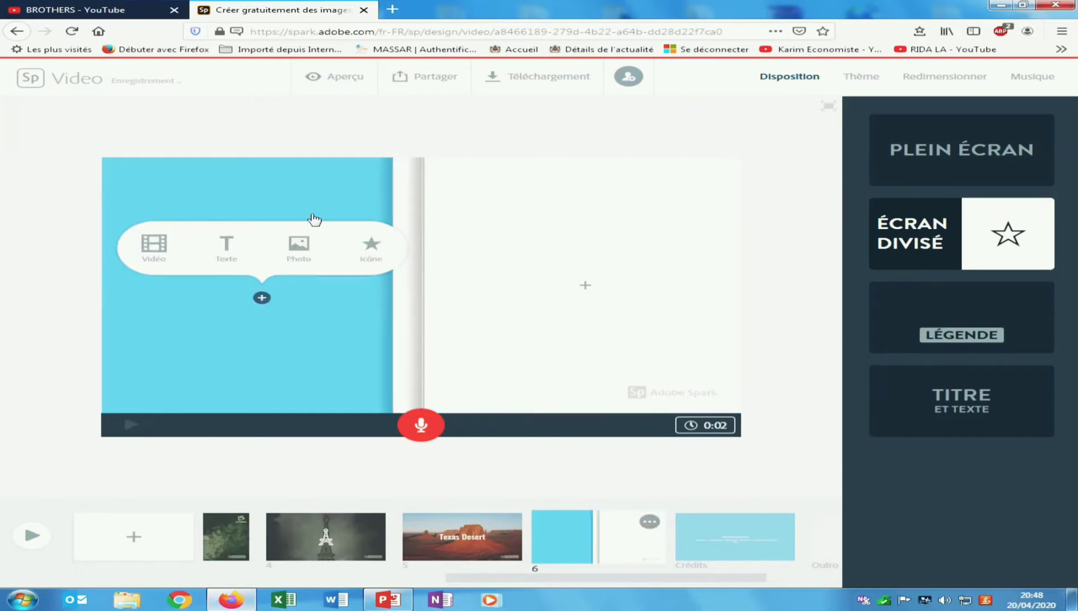
{"action": "left_click", "coordinate": [298, 245]}
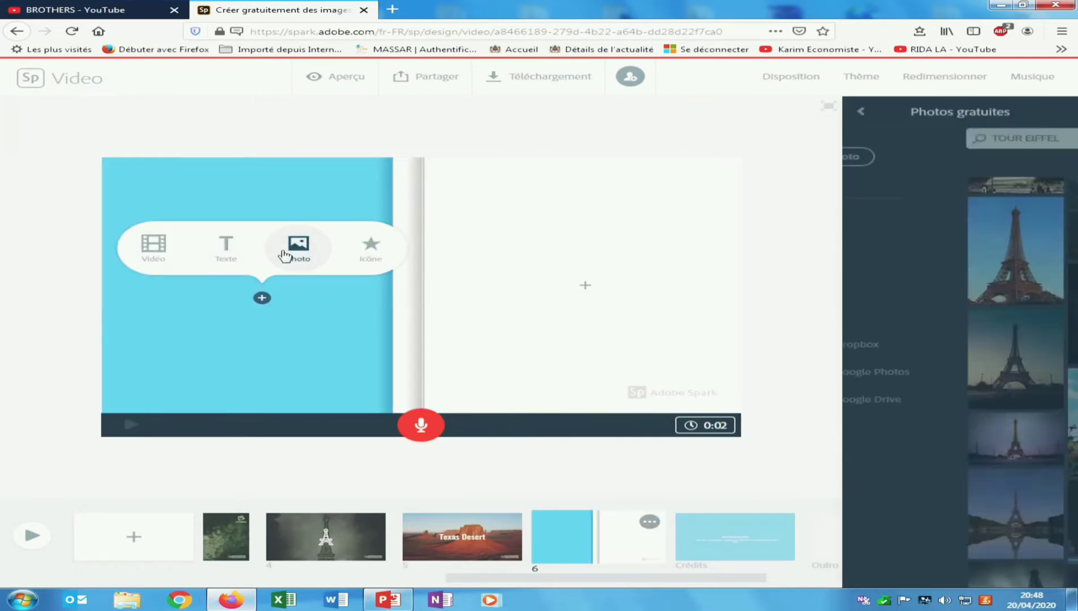
{"action": "left_click", "coordinate": [1045, 138]}
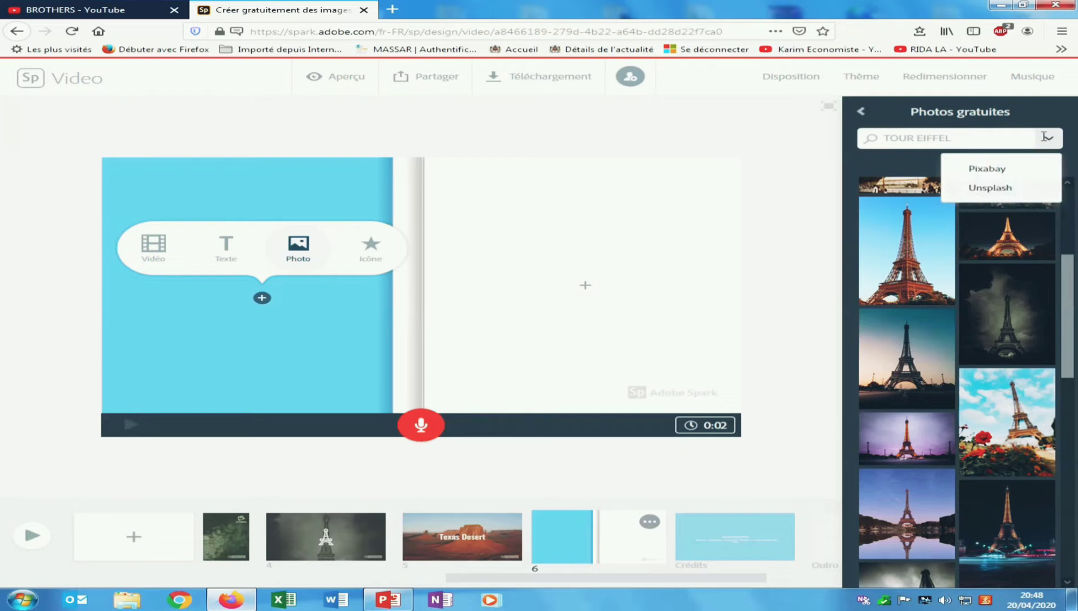
{"action": "left_click", "coordinate": [979, 168]}
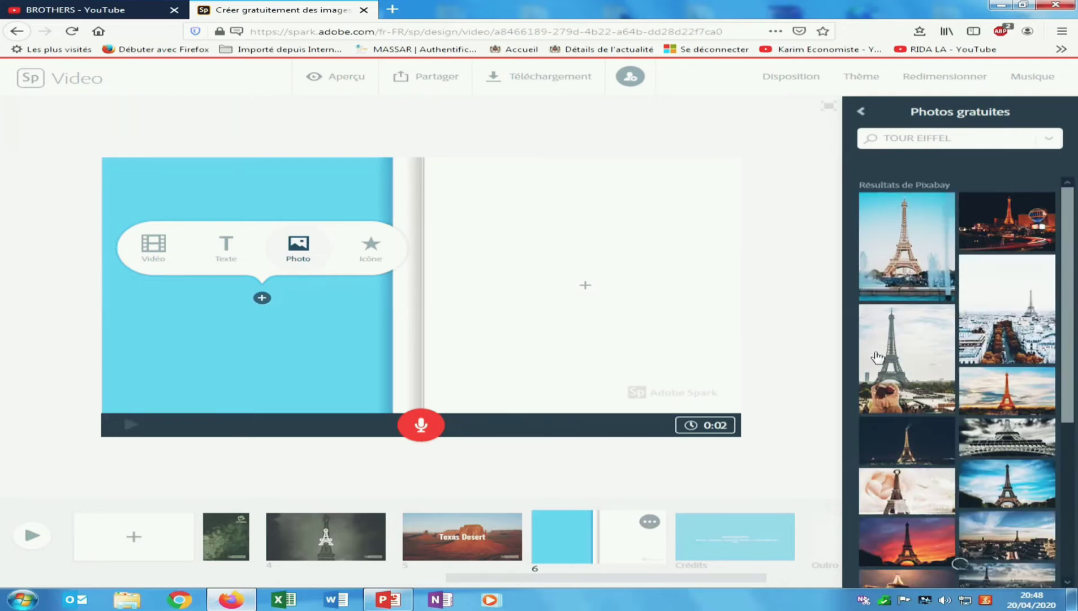
{"action": "left_click", "coordinate": [899, 371]}
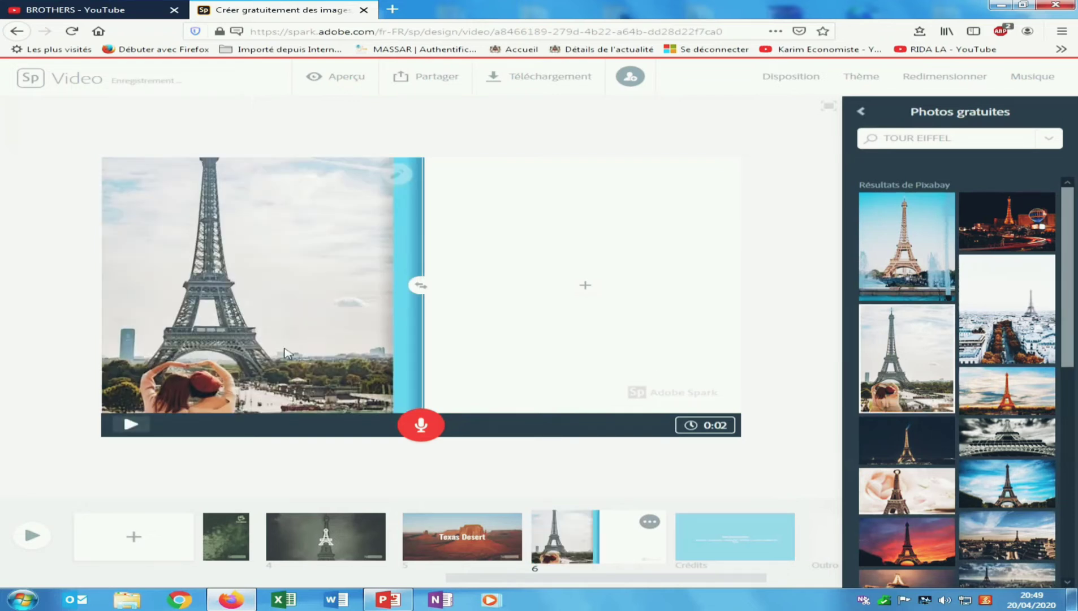
- Add a text box reading 'cultural capital' in slide 6's right half
{"action": "left_click", "coordinate": [581, 283]}
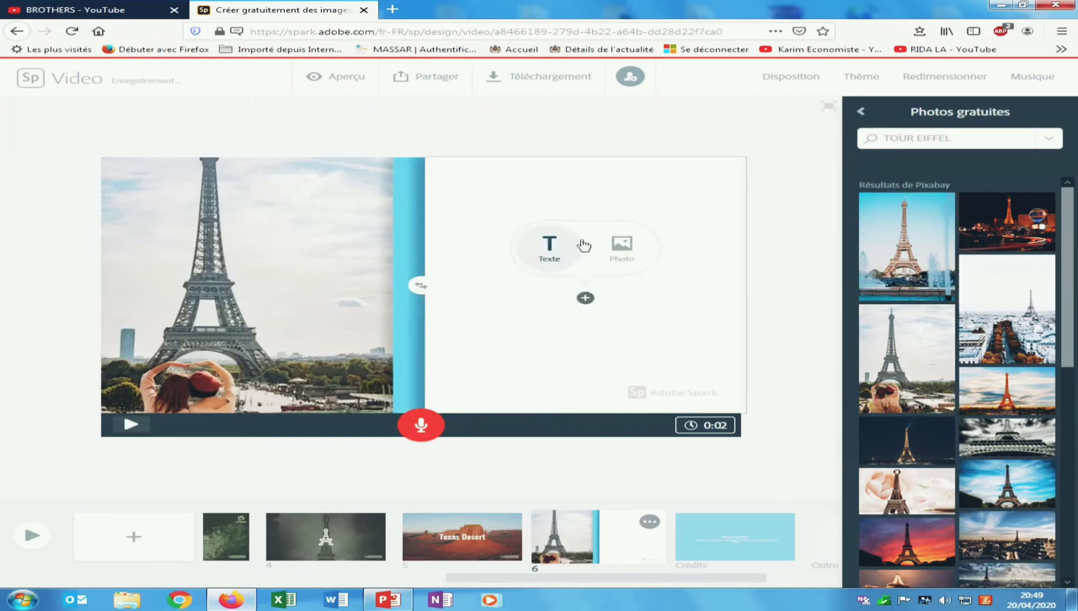
{"action": "left_click", "coordinate": [543, 257]}
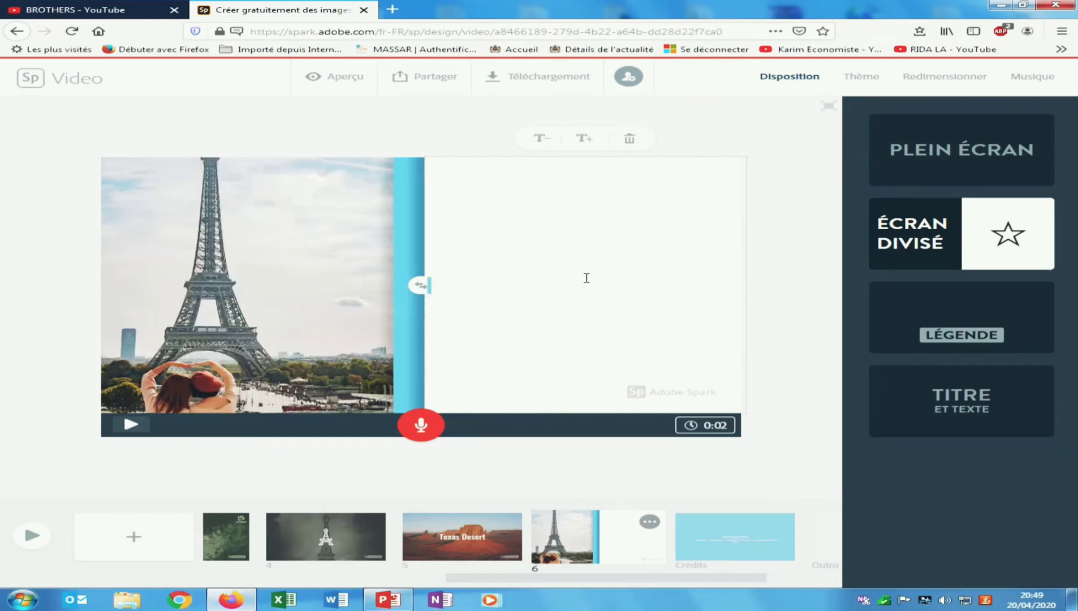
{"action": "type", "text": "la ma======"}
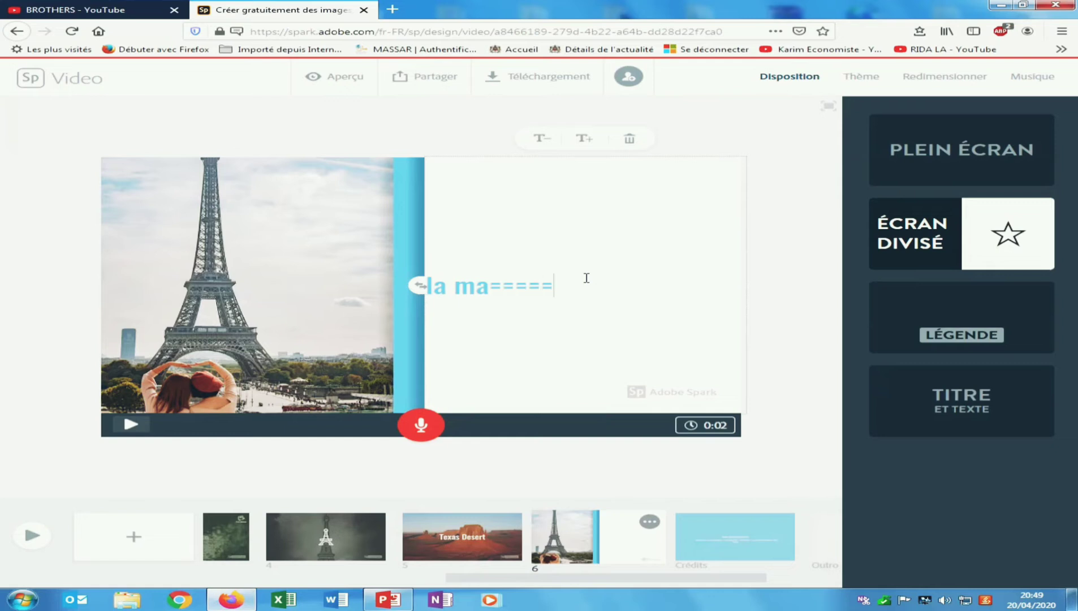
{"action": "key", "text": "BackSpace"}
{"action": "key", "text": "BackSpace"}
{"action": "key", "text": "BackSpace"}
{"action": "key", "text": "BackSpace"}
{"action": "key", "text": "BackSpace"}
{"action": "key", "text": "BackSpace"}
{"action": "key", "text": "BackSpace"}
{"action": "key", "text": "BackSpace"}
{"action": "key", "text": "BackSpace"}
{"action": "key", "text": "BackSpace"}
{"action": "key", "text": "BackSpace"}
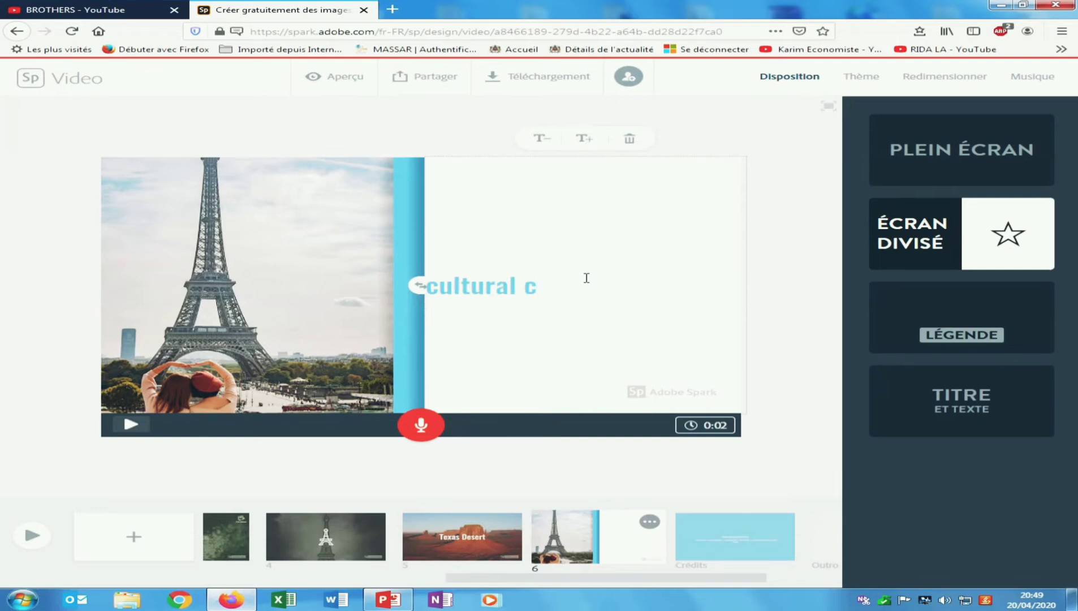
{"action": "type", "text": "apital"}
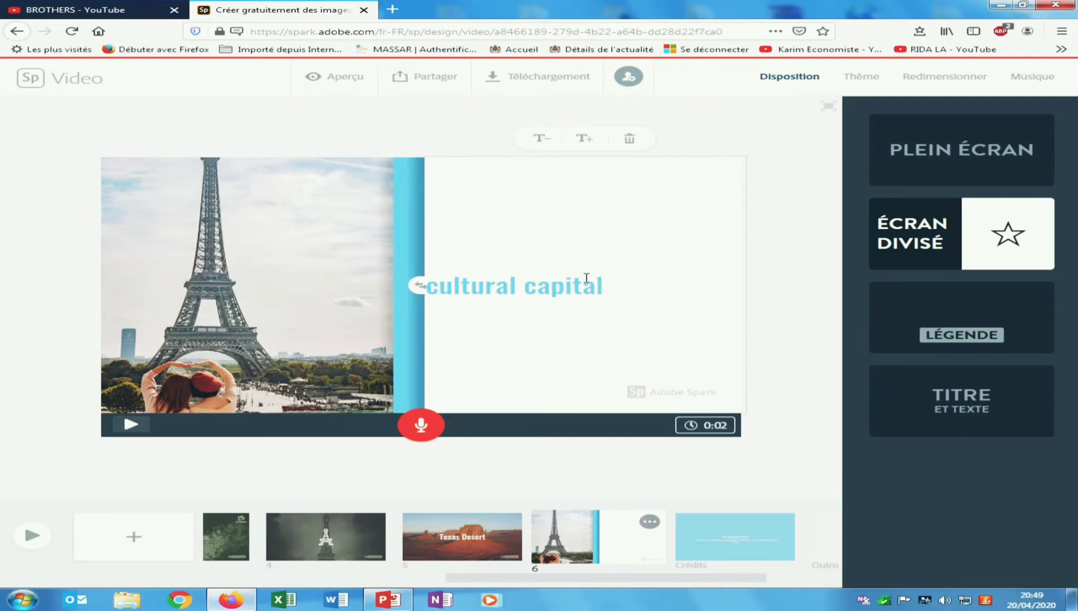
{"action": "left_click_drag", "start_coordinate": [617, 286], "coordinate": [437, 291]}
{"action": "left_click", "coordinate": [609, 291]}
{"action": "double_click", "coordinate": [610, 291]}
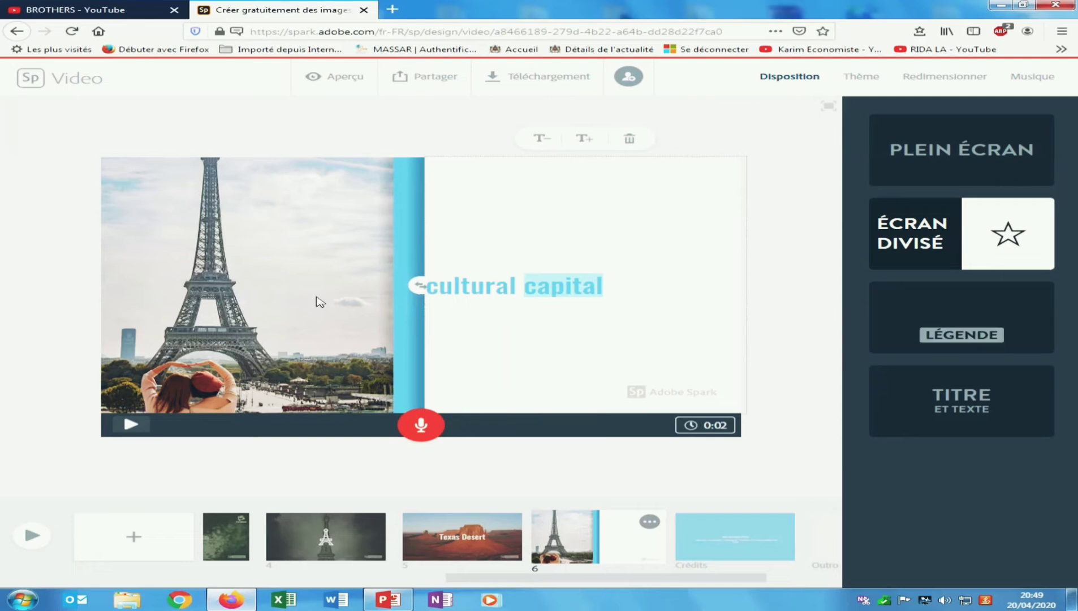
{"action": "left_click", "coordinate": [320, 301]}
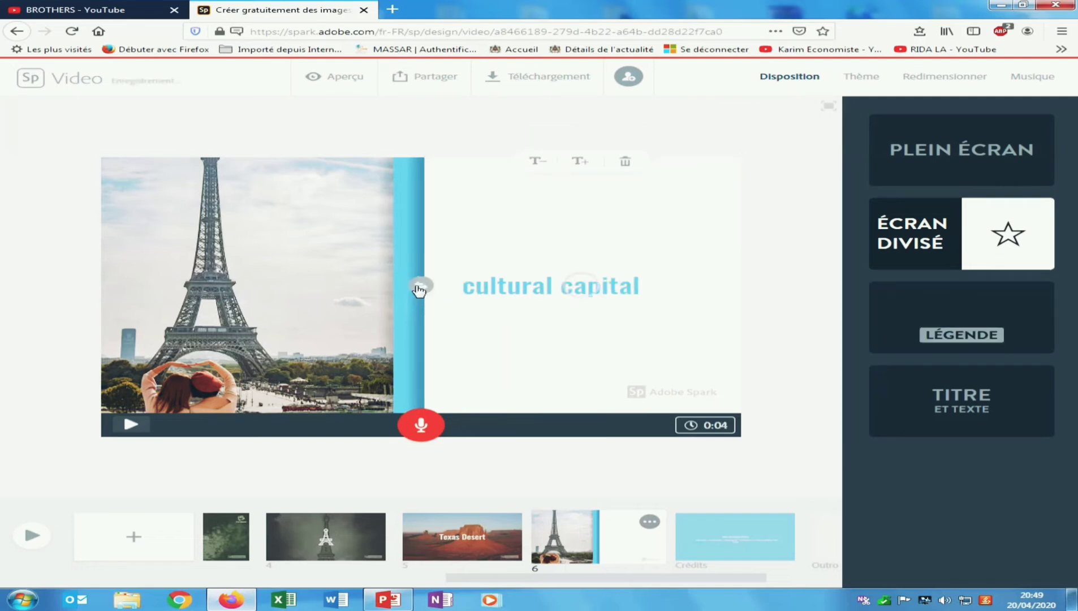
- Enlarge the 'cultural capital' text to fill its box and swap the text and photo halves
{"action": "left_click", "coordinate": [580, 163]}
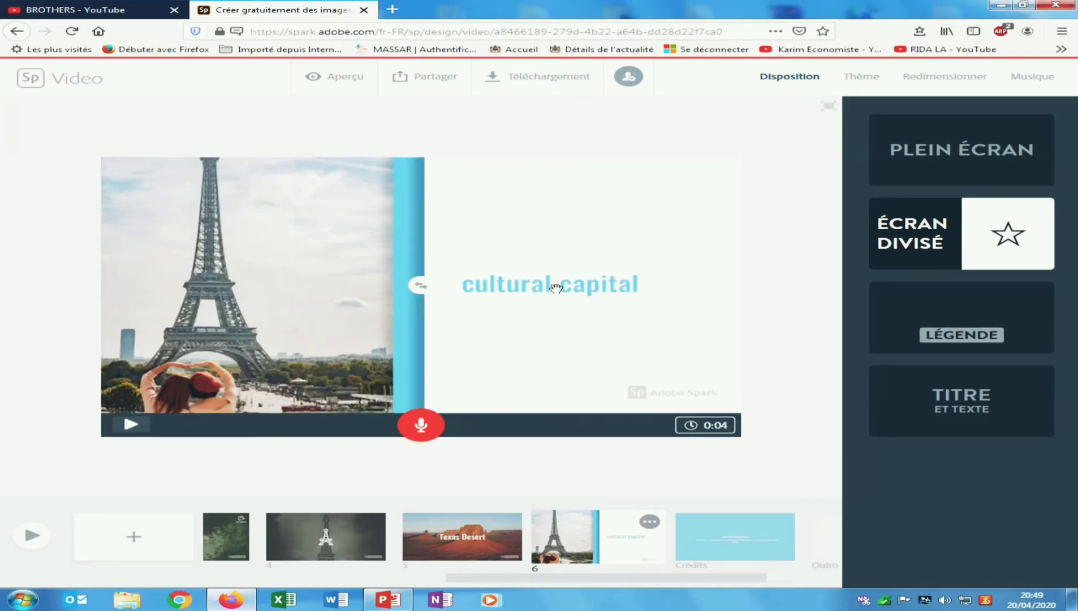
{"action": "left_click", "coordinate": [558, 273]}
{"action": "left_click", "coordinate": [581, 164]}
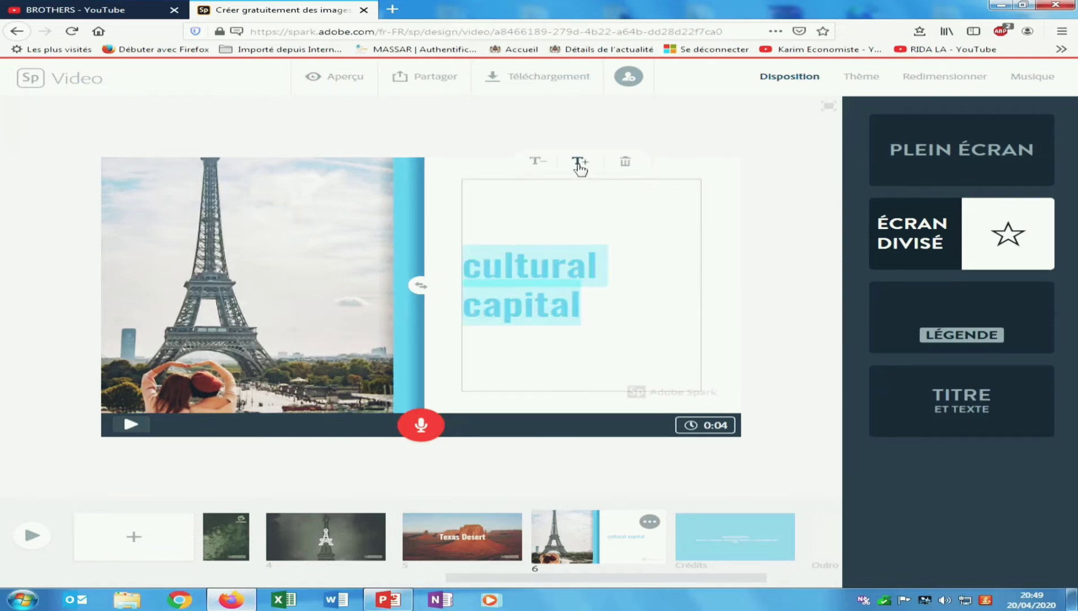
{"action": "left_click", "coordinate": [581, 164]}
{"action": "left_click", "coordinate": [581, 164]}
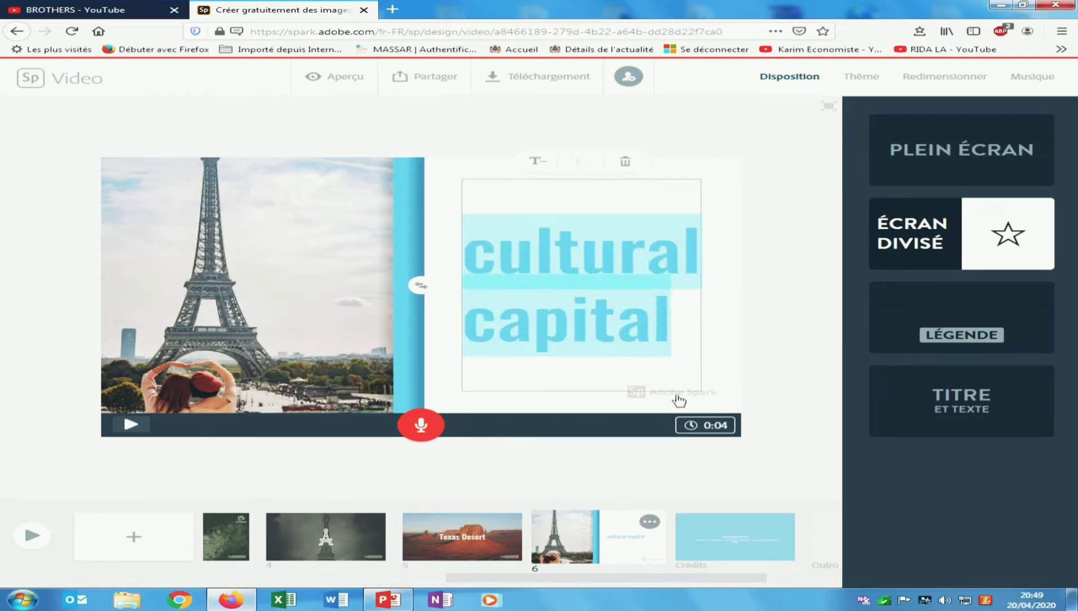
{"action": "left_click", "coordinate": [421, 286]}
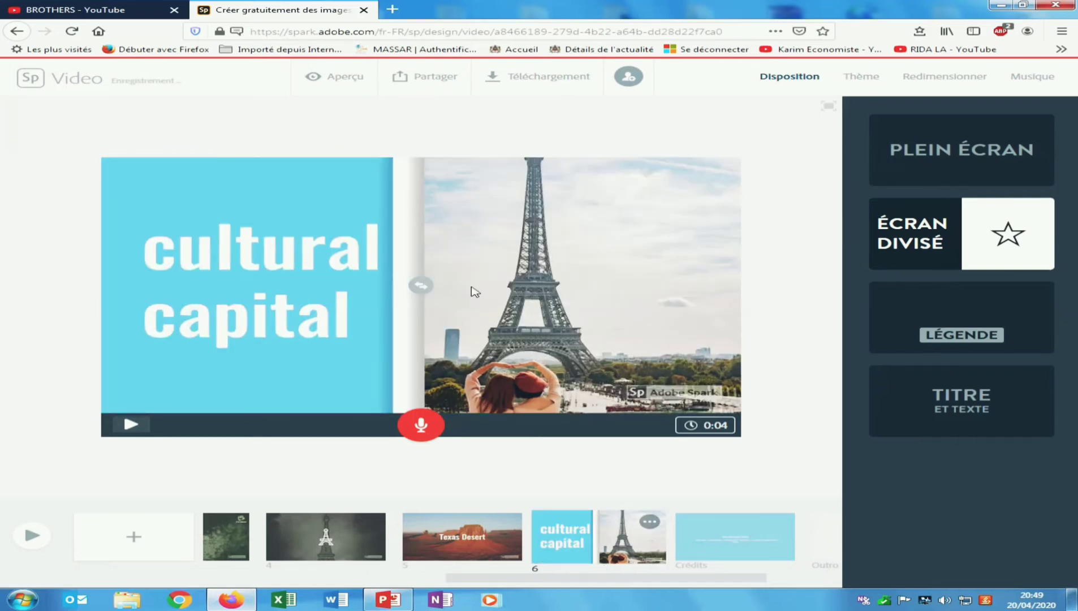
{"action": "left_click", "coordinate": [696, 546]}
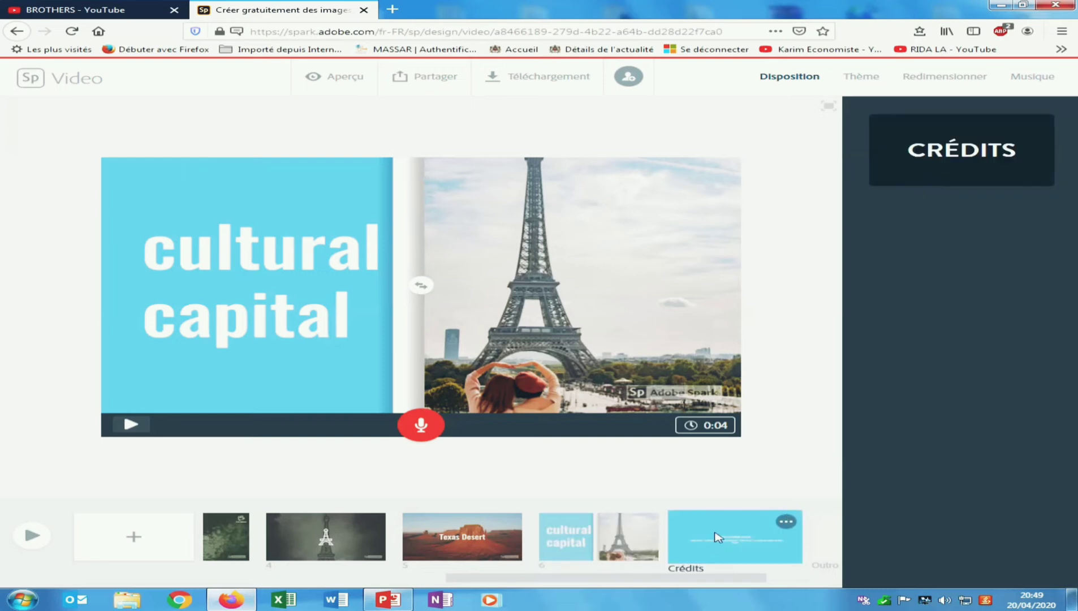
- Clear the credits and attribution lines and hide the Crédits slide from the video
{"action": "left_click", "coordinate": [447, 237]}
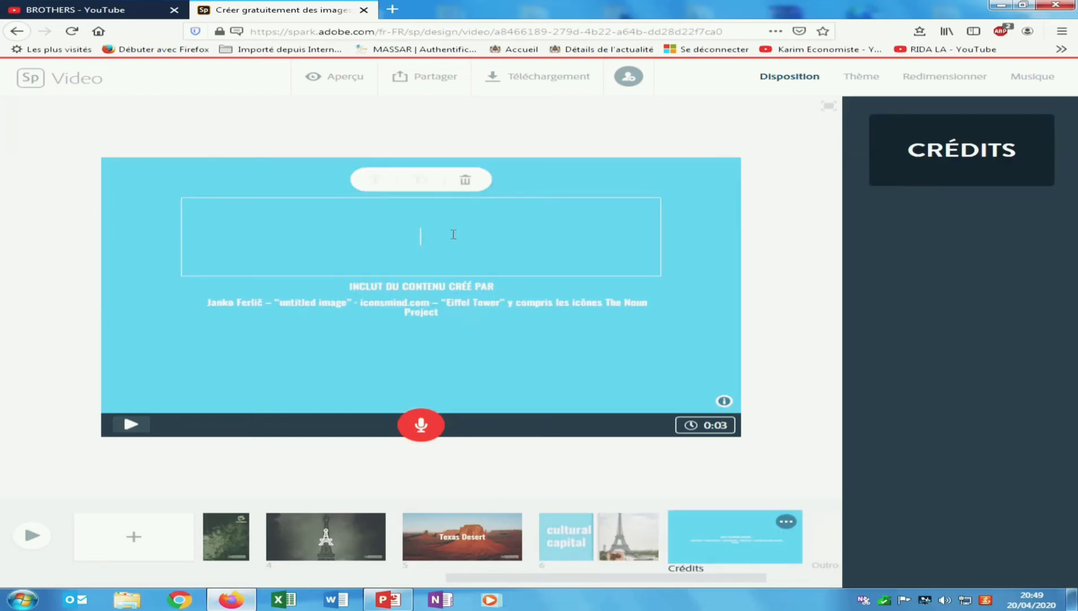
{"action": "left_click", "coordinate": [423, 288]}
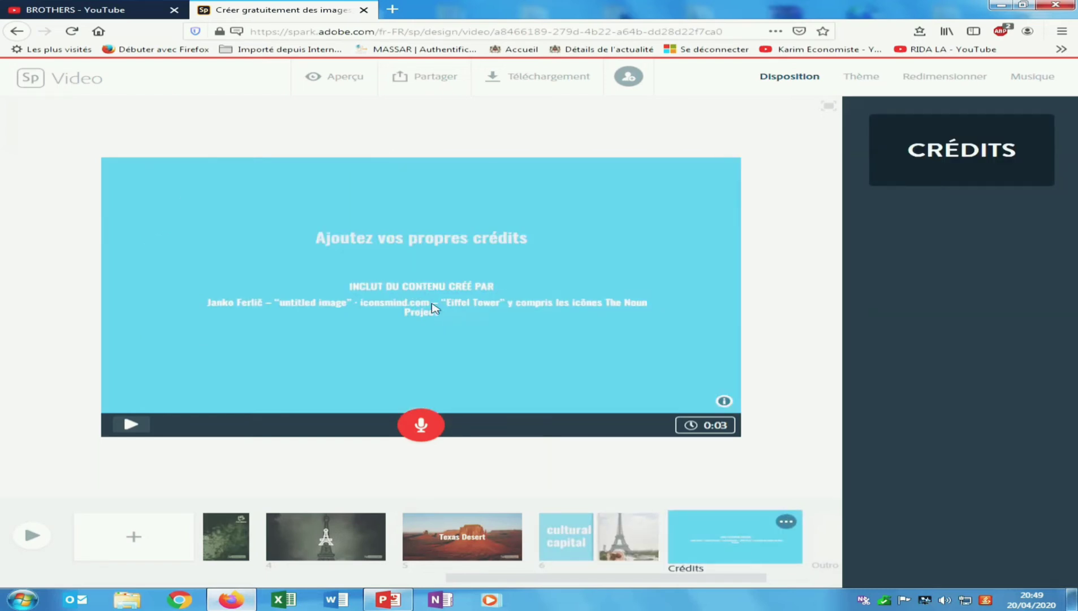
{"action": "left_click", "coordinate": [433, 307]}
{"action": "left_click", "coordinate": [575, 398]}
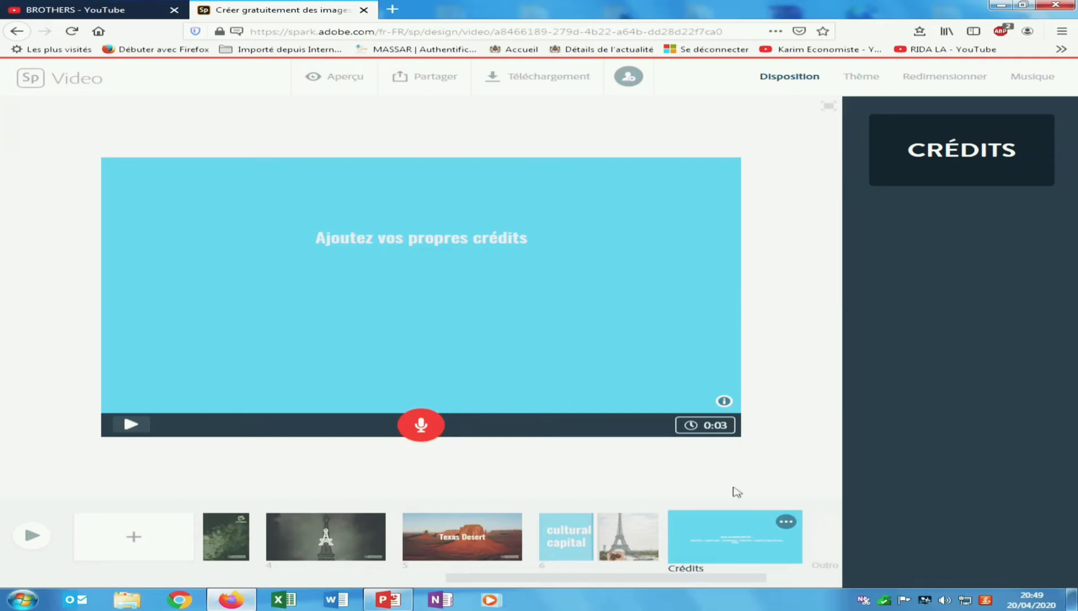
{"action": "left_click", "coordinate": [785, 520]}
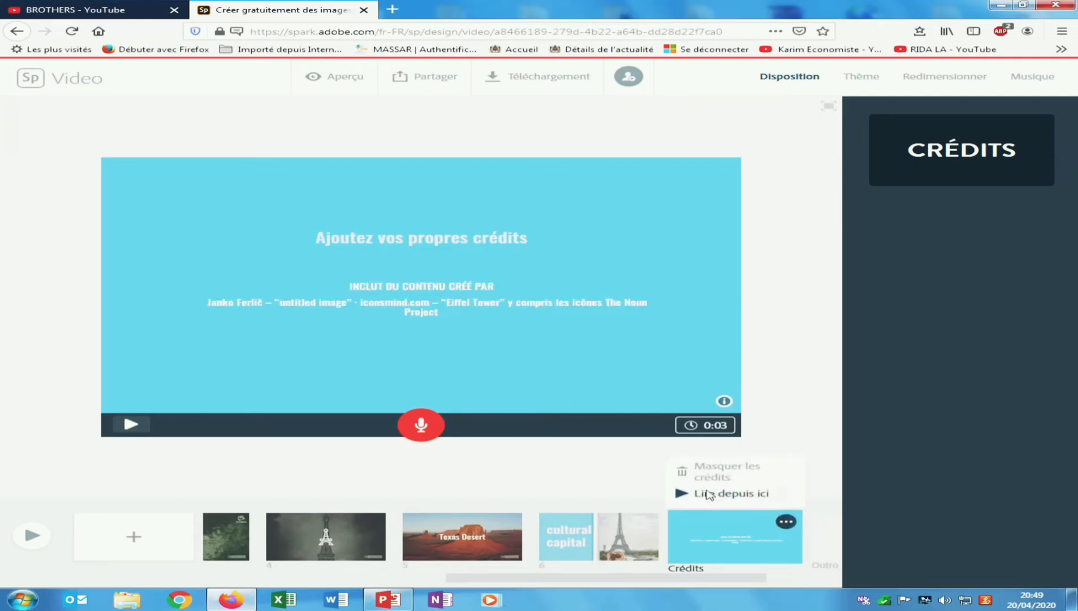
{"action": "left_click", "coordinate": [712, 470]}
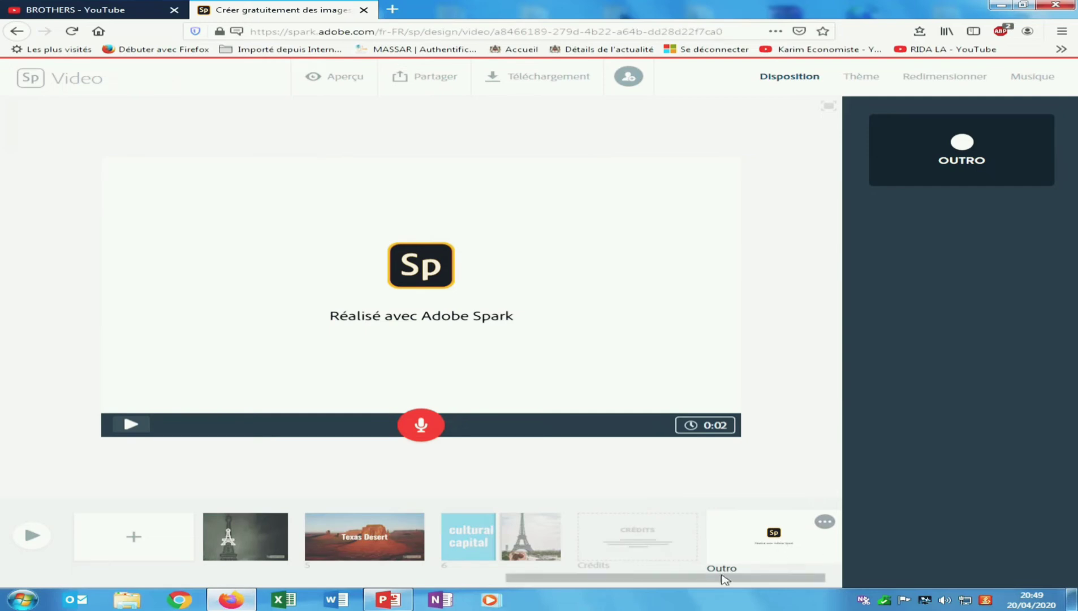
- Attempt a voice narration, dismiss the microphone error, and return to slide 4
{"action": "left_click_drag", "start_coordinate": [724, 577], "coordinate": [267, 566]}
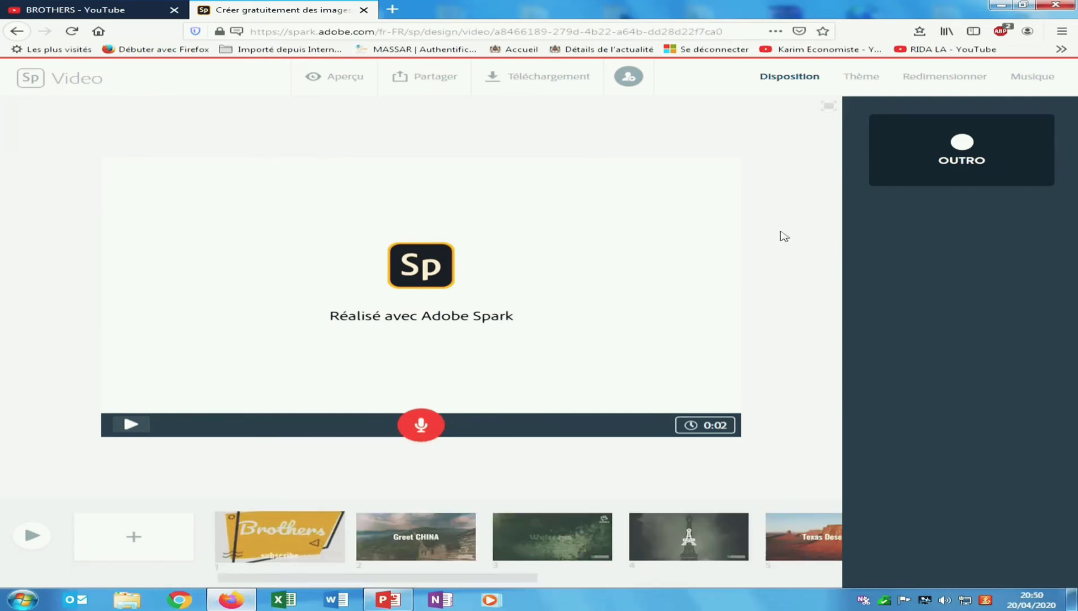
{"action": "left_click", "coordinate": [422, 427]}
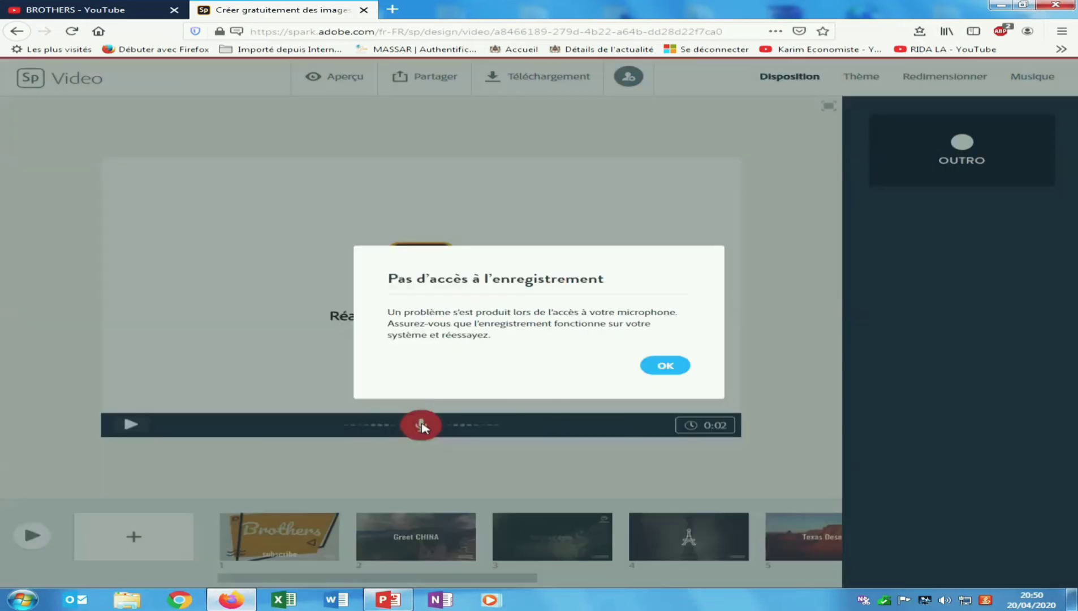
{"action": "left_click", "coordinate": [665, 367]}
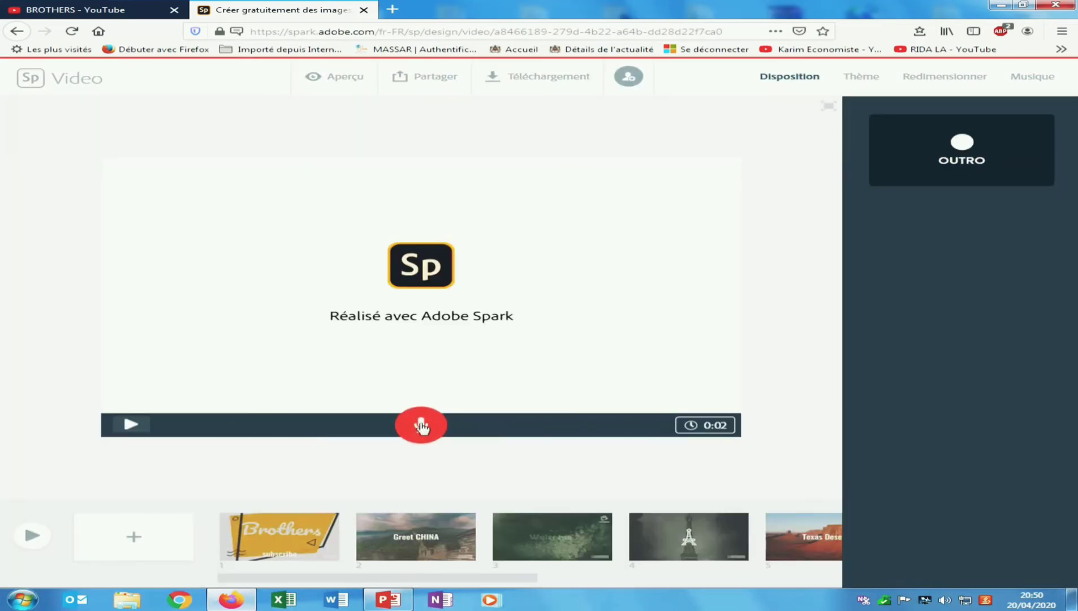
{"action": "left_click", "coordinate": [415, 537]}
{"action": "left_click", "coordinate": [552, 536]}
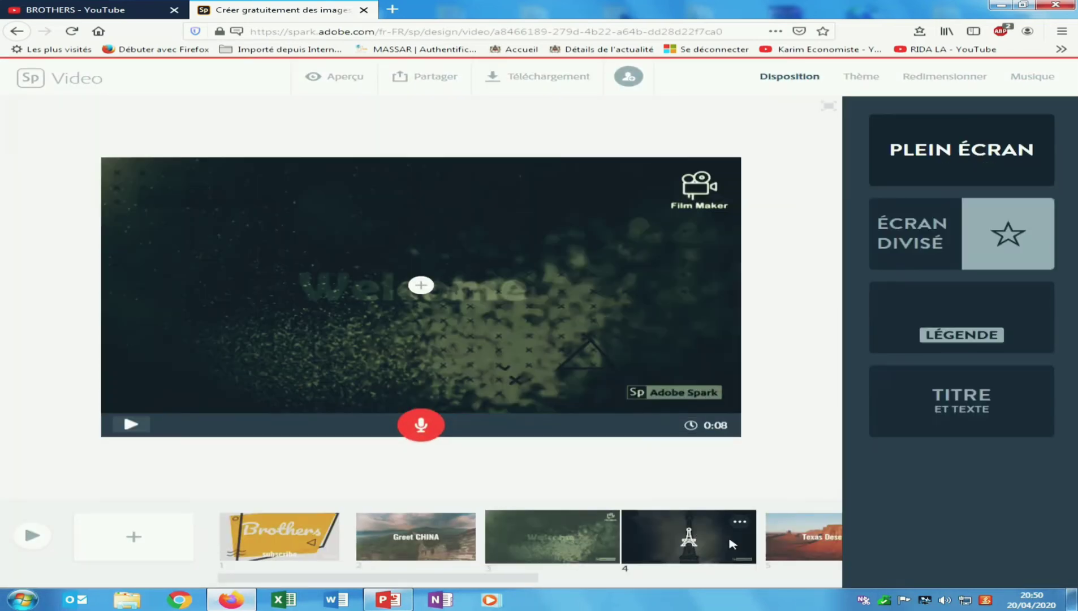
{"action": "left_click", "coordinate": [733, 544]}
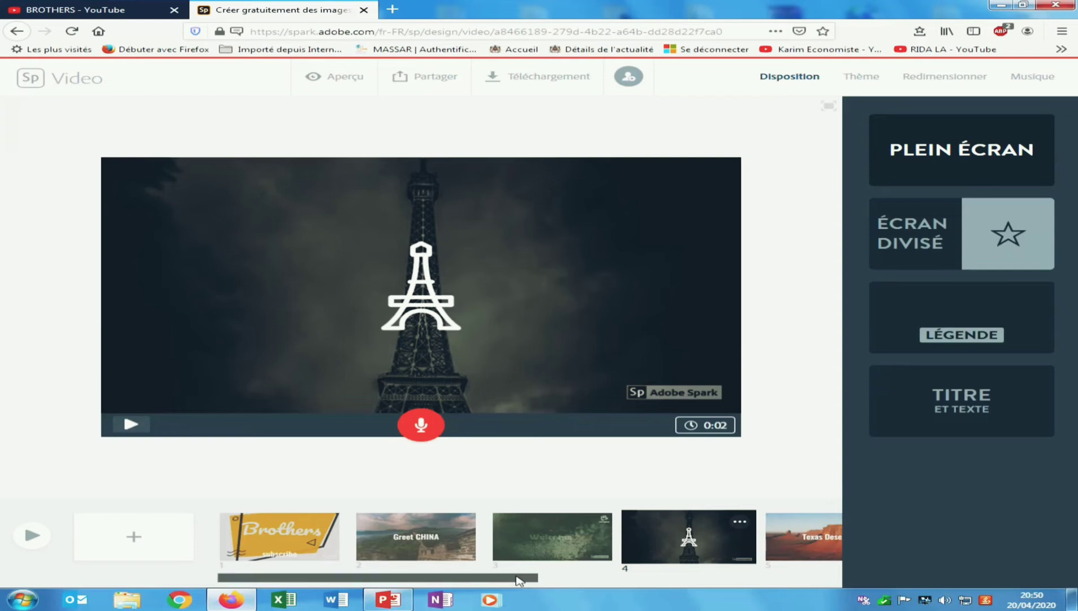
{"action": "left_click_drag", "start_coordinate": [519, 580], "coordinate": [760, 586]}
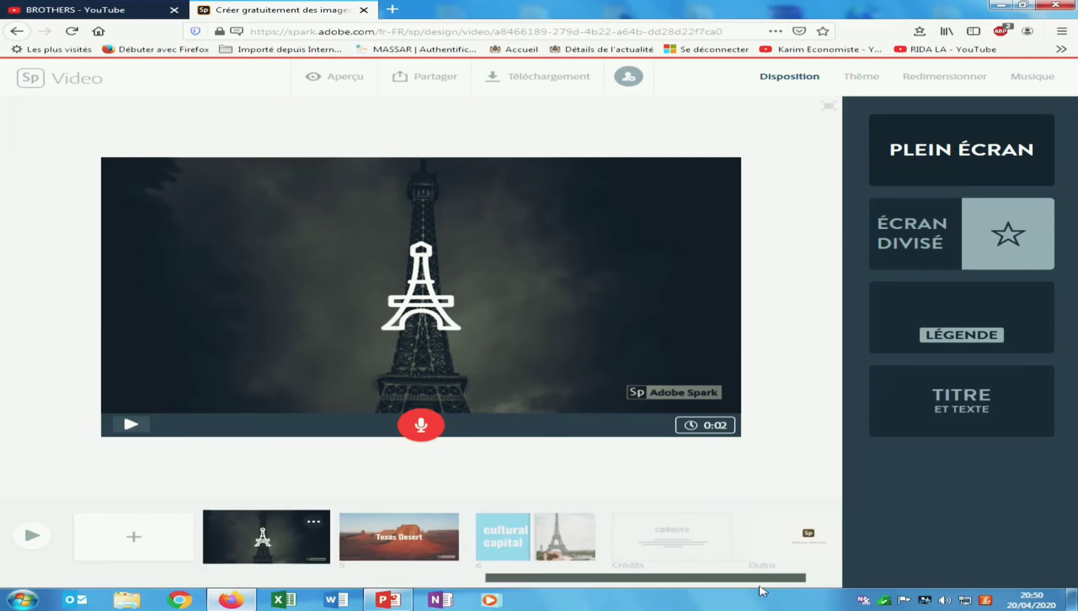
- Try the Focus theme in red and dismiss the icon-colour notice
{"action": "left_click", "coordinate": [860, 75]}
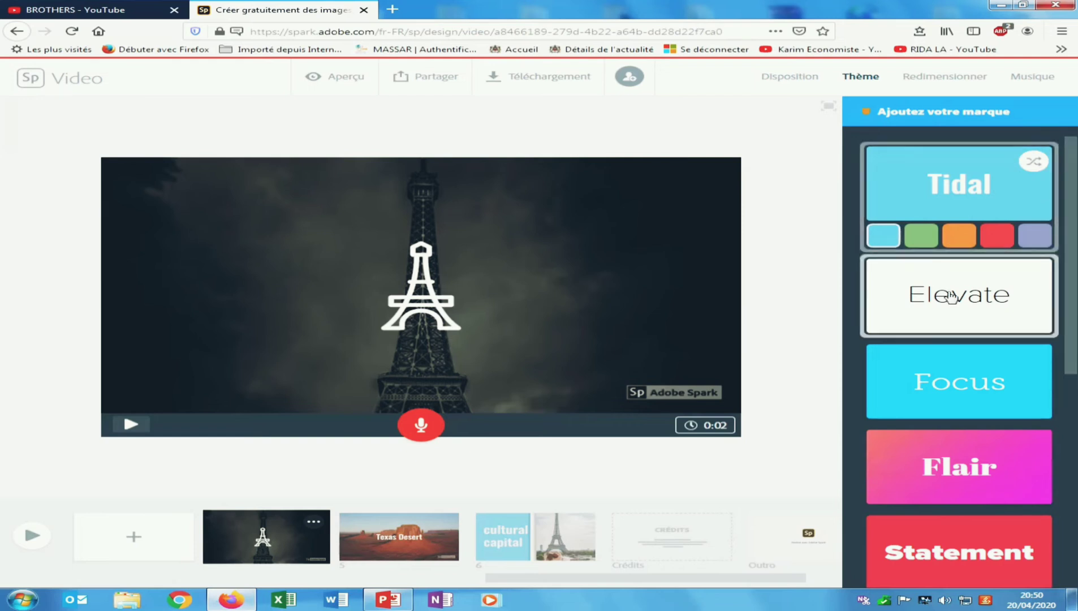
{"action": "left_click", "coordinate": [949, 368]}
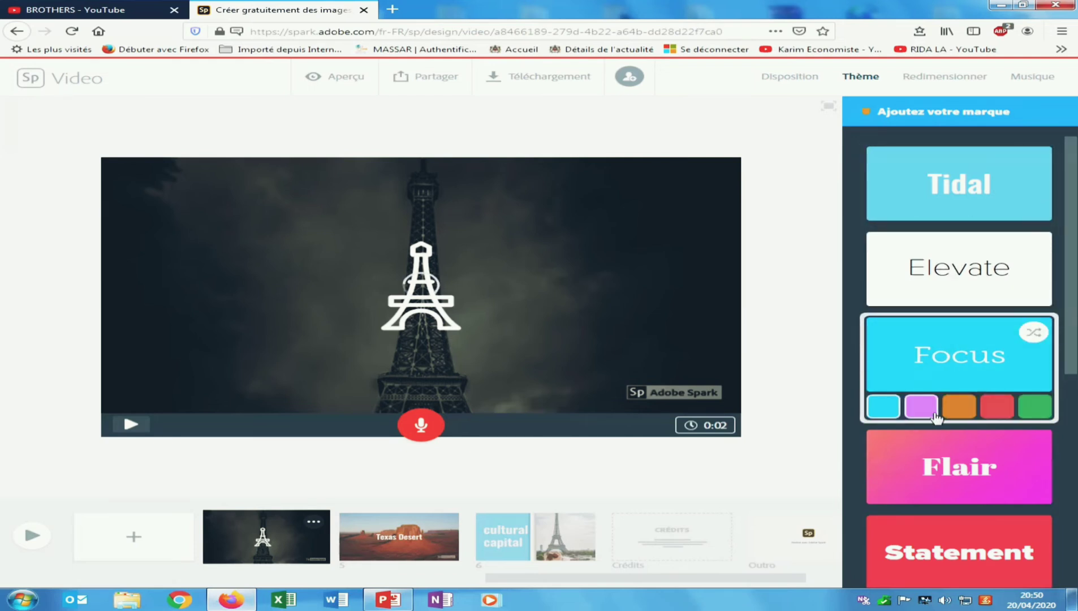
{"action": "left_click", "coordinate": [1007, 409]}
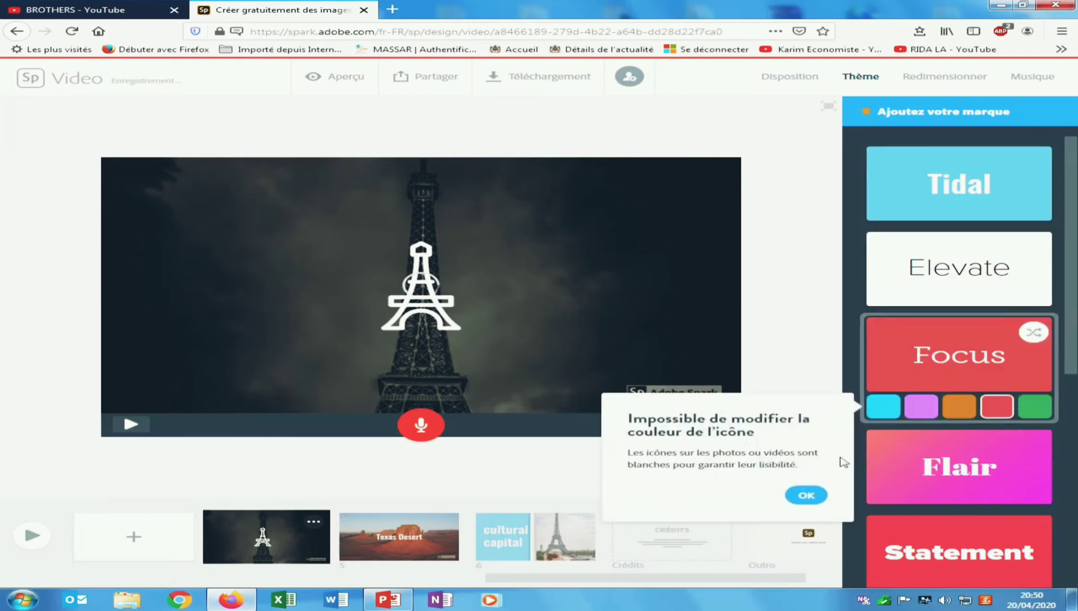
{"action": "left_click", "coordinate": [805, 495]}
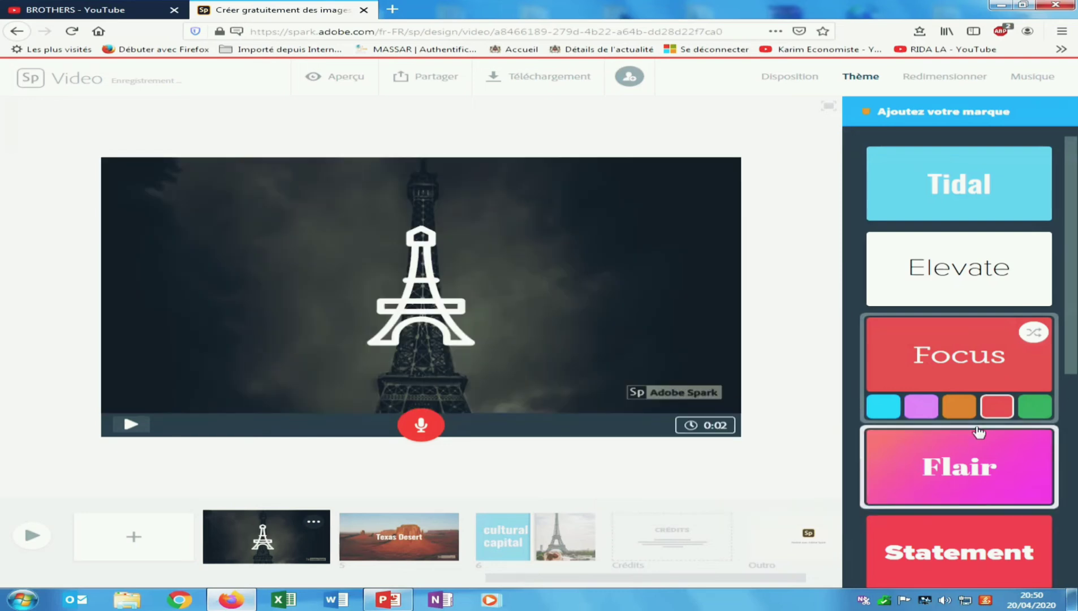
- Try the Flair theme in purple, then settle on the Sage theme
{"action": "scroll", "coordinate": [959, 463], "scroll_direction": "down", "scroll_amount": 1}
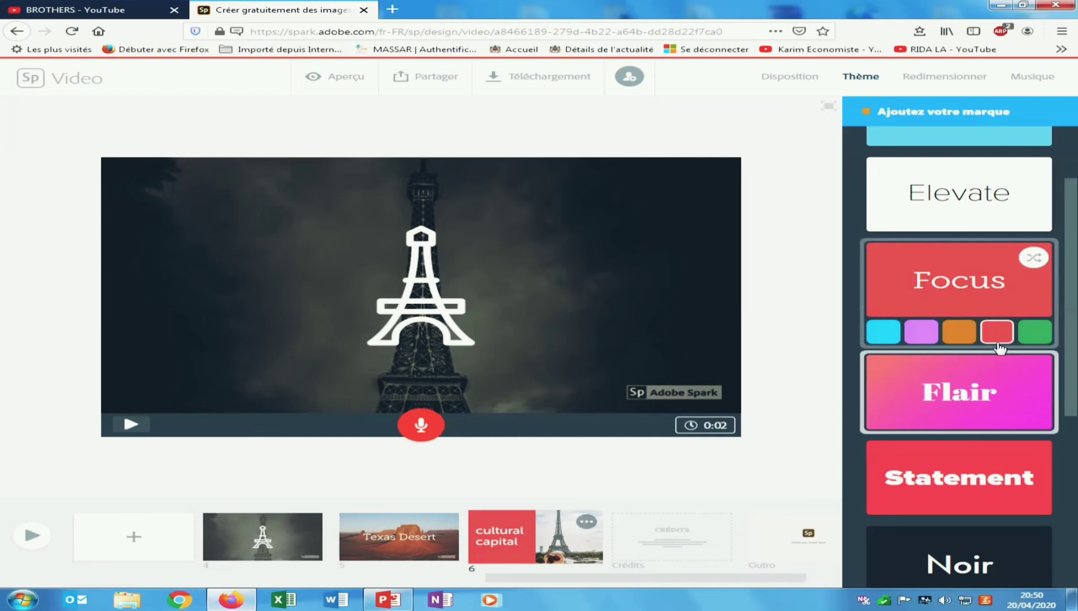
{"action": "left_click", "coordinate": [974, 420]}
{"action": "left_click", "coordinate": [1036, 417]}
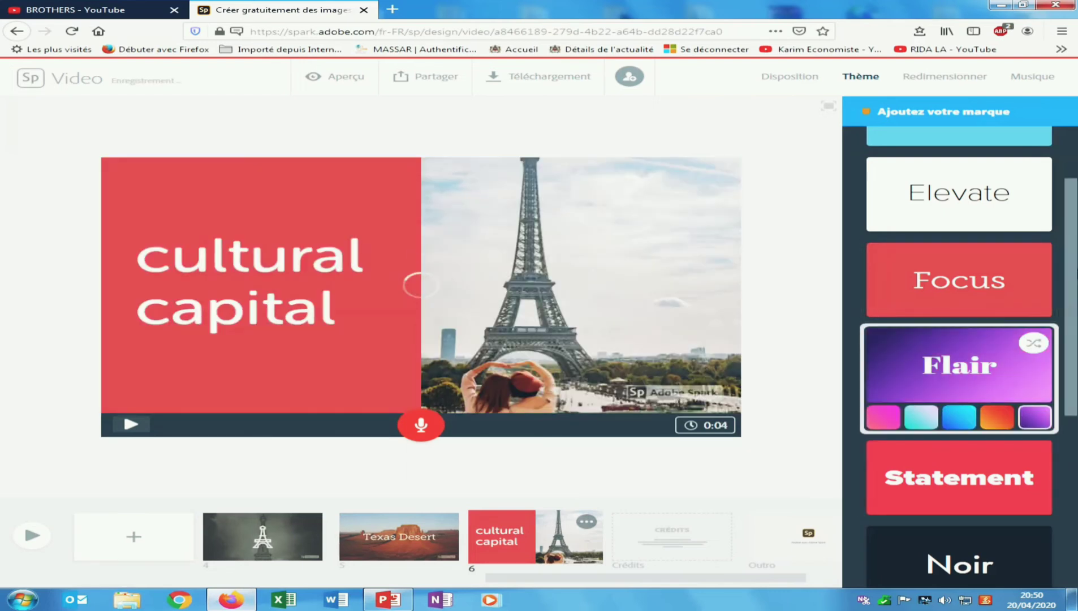
{"action": "scroll", "coordinate": [921, 467], "scroll_direction": "down", "scroll_amount": 5}
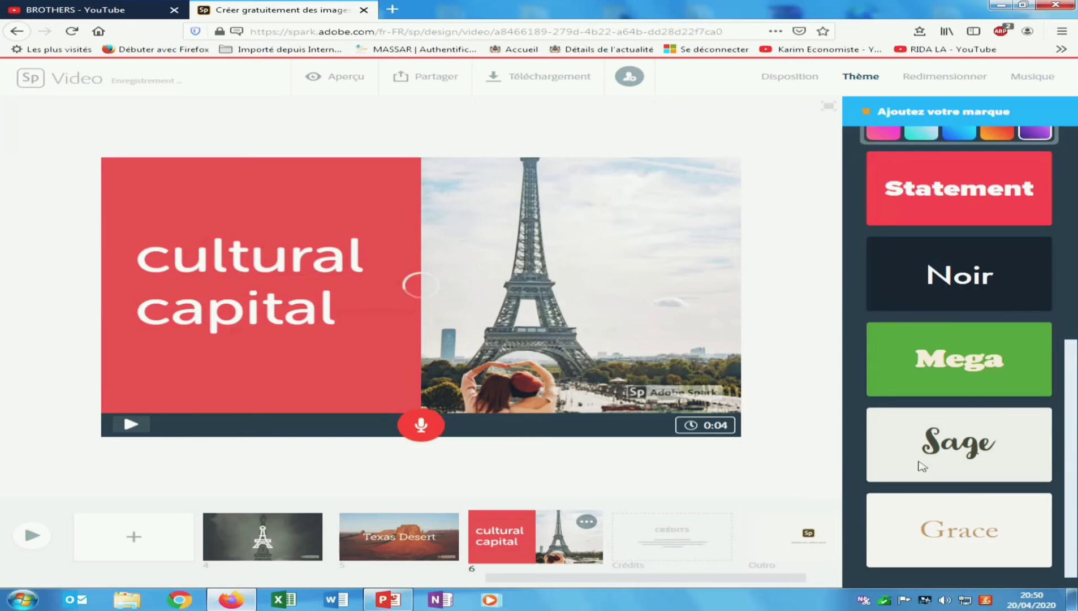
{"action": "left_click", "coordinate": [921, 466]}
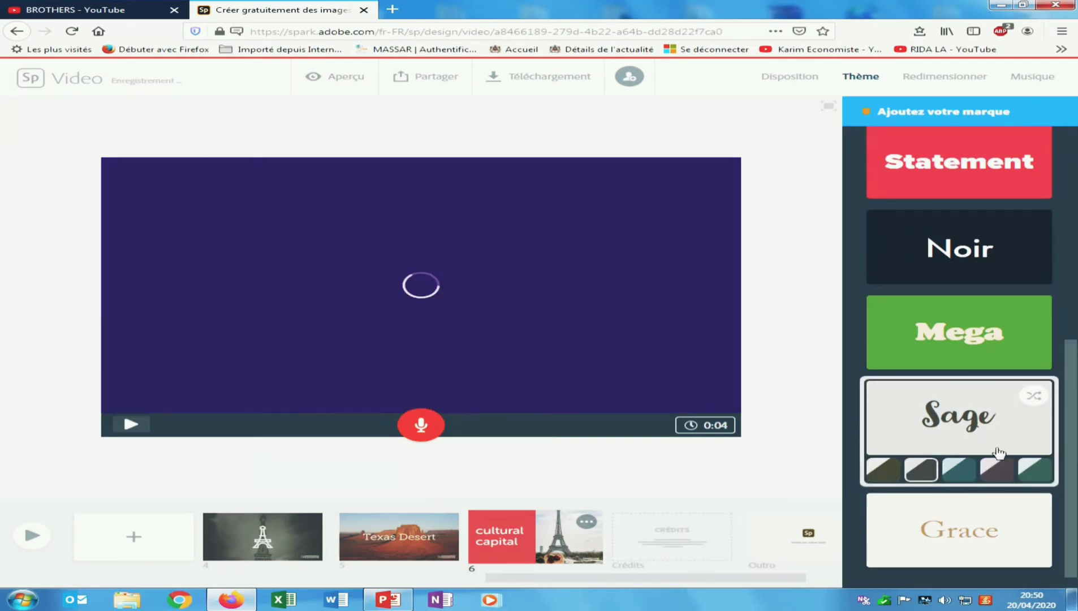
{"action": "scroll", "coordinate": [960, 353], "scroll_direction": "up", "scroll_amount": 2}
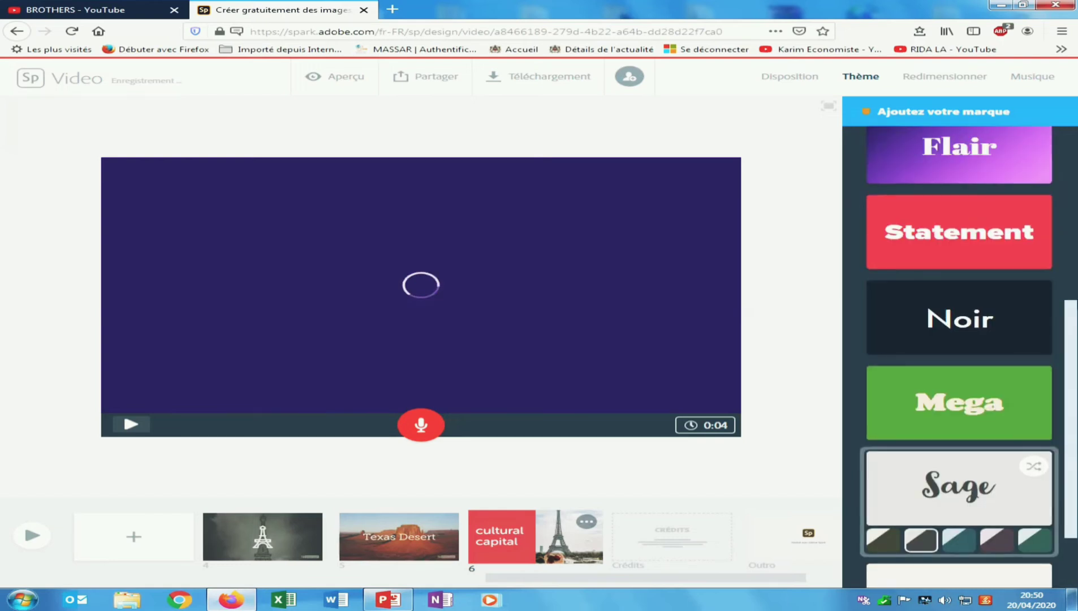
{"action": "scroll", "coordinate": [1049, 441], "scroll_direction": "down", "scroll_amount": 2}
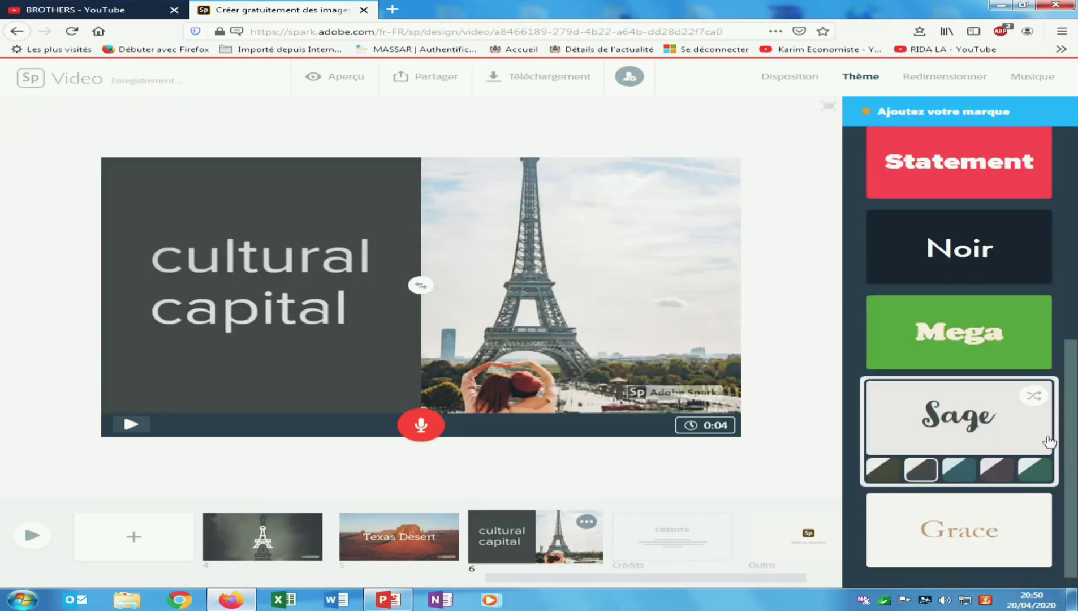
{"action": "left_click_drag", "start_coordinate": [1071, 415], "coordinate": [1070, 389]}
{"action": "left_click_drag", "start_coordinate": [775, 583], "coordinate": [235, 557]}
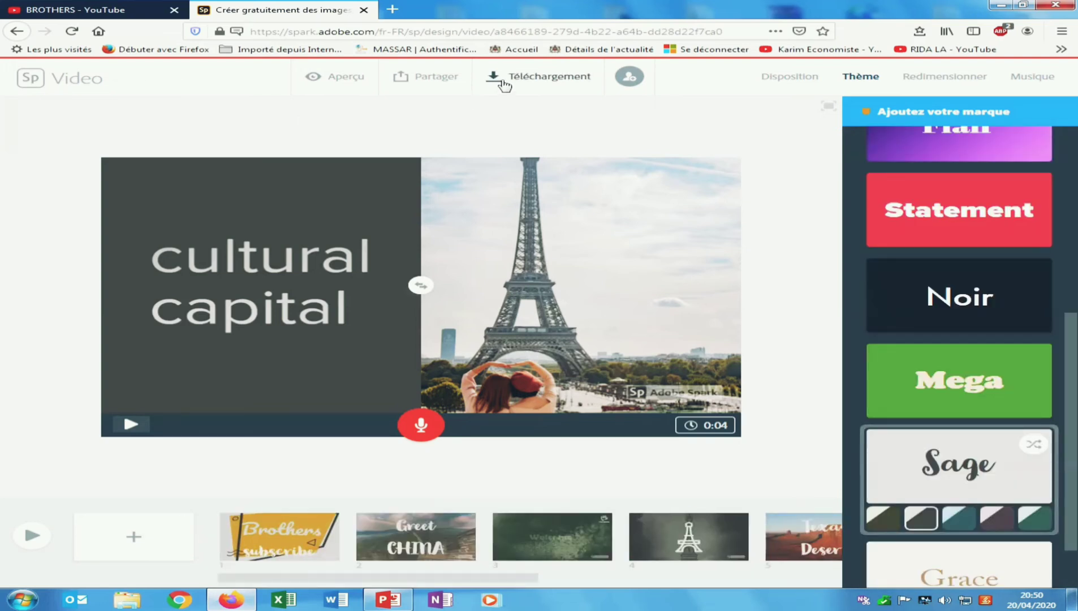
- Play the full 0:28 video in the full-screen Aperçu preview
{"action": "left_click", "coordinate": [325, 77]}
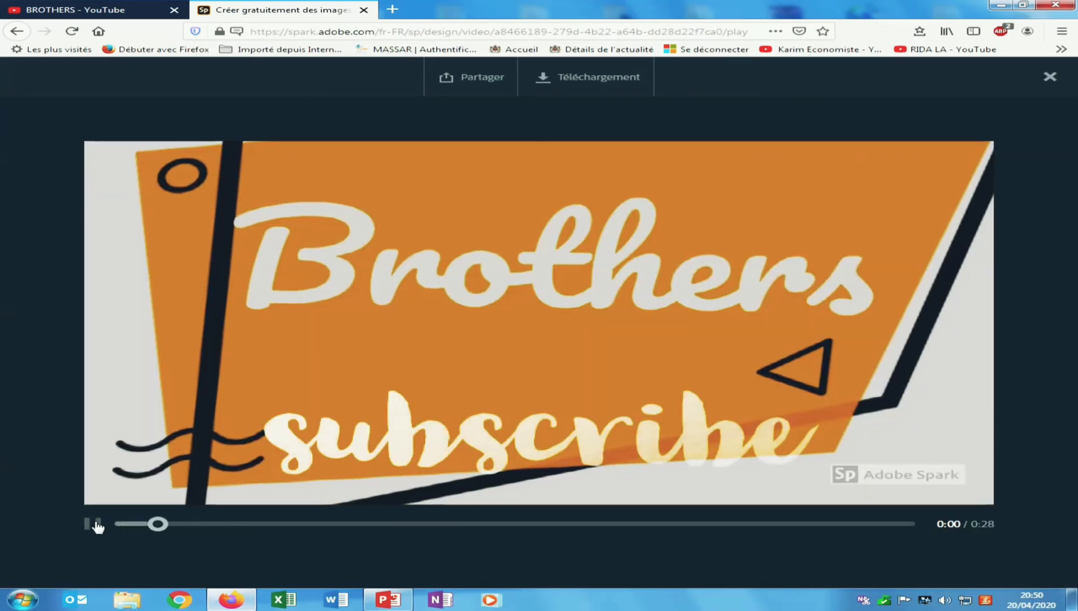
{"action": "left_click", "coordinate": [97, 526]}
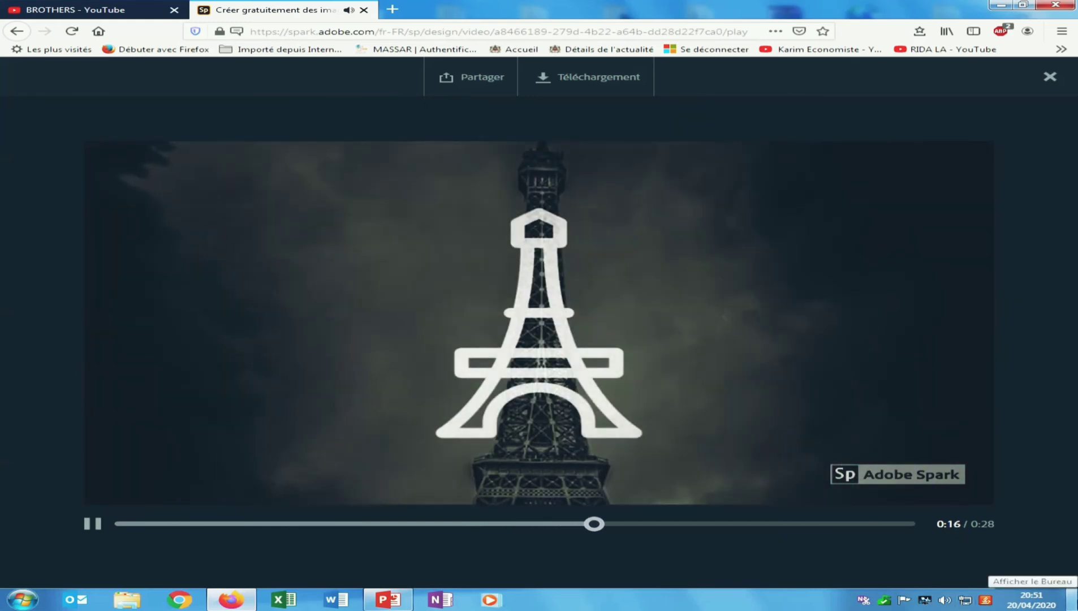
{"action": "left_click", "coordinate": [1072, 598]}
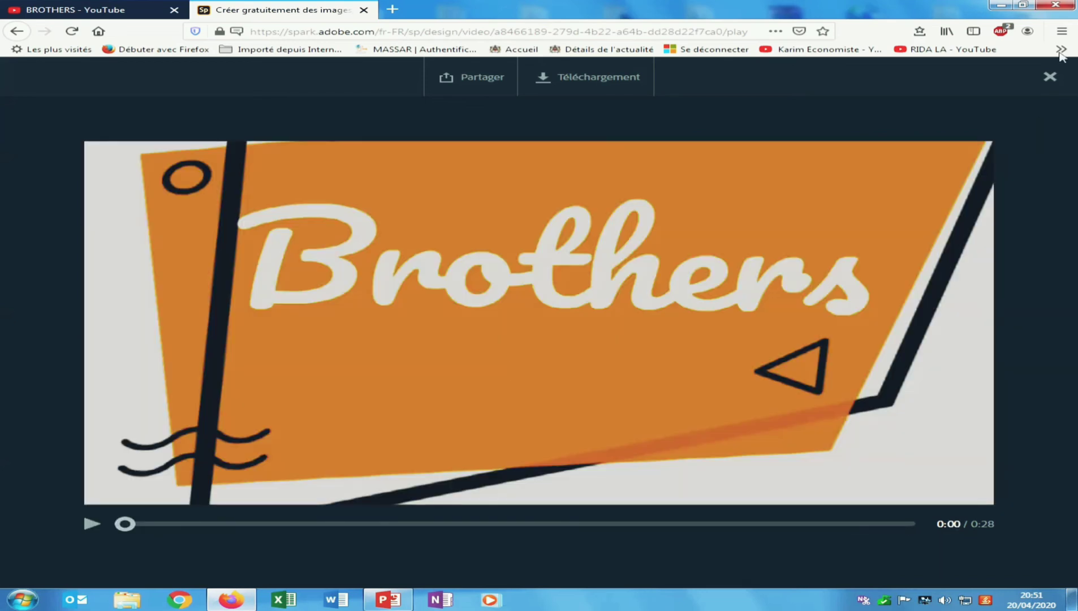
- Export the video with Téléchargement and save film_de_world_tower_.mp4 (9,4 Mo) through Firefox's download dialog
{"action": "left_click", "coordinate": [568, 79]}
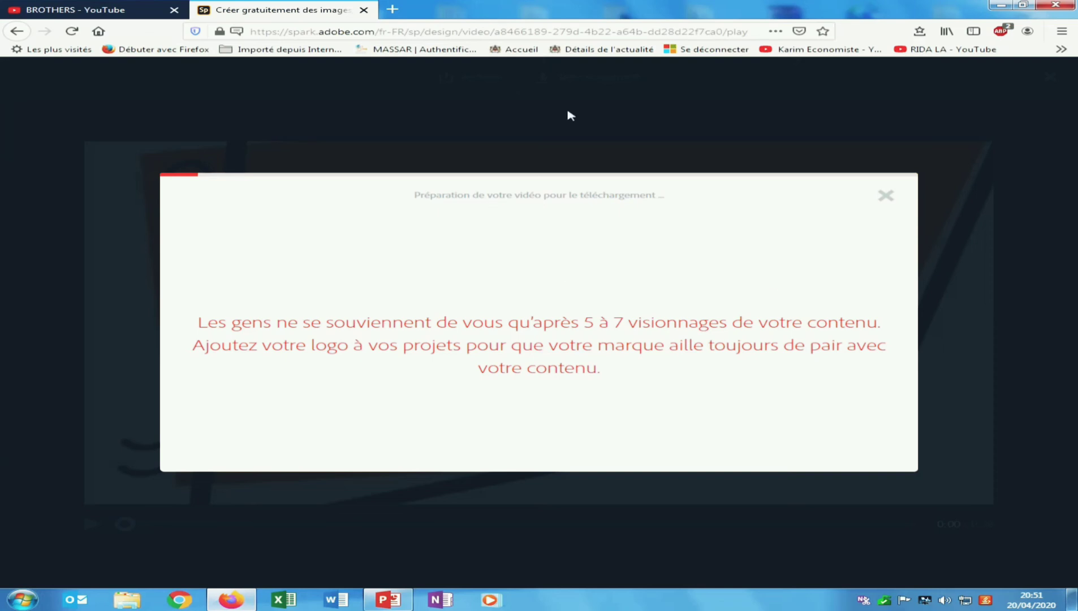
{"action": "mouse_move", "coordinate": [481, 3]}
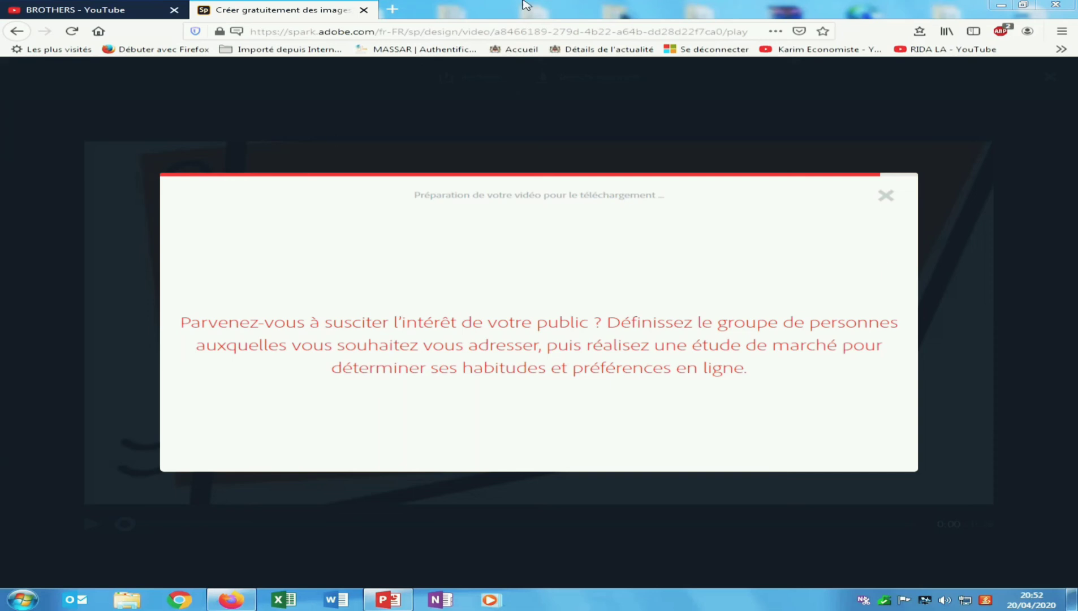
{"action": "mouse_move", "coordinate": [424, 14]}
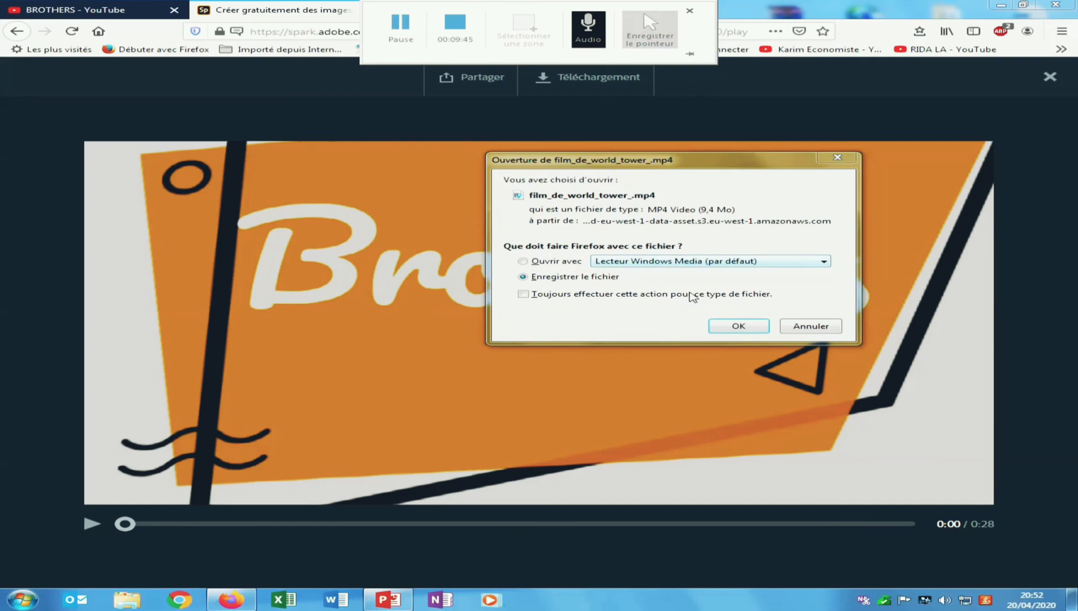
{"action": "left_click", "coordinate": [643, 262]}
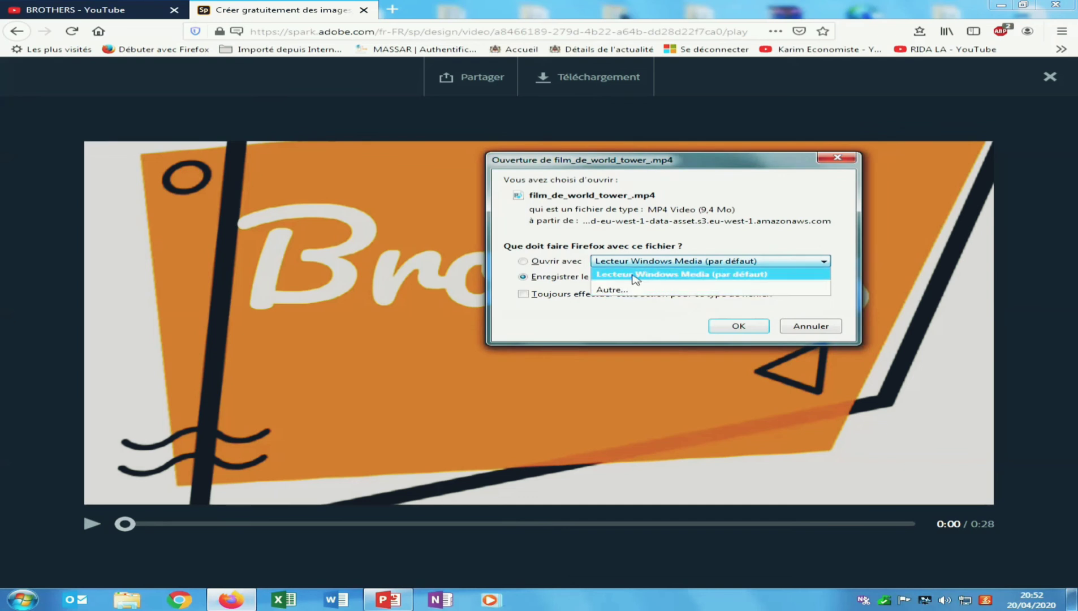
{"action": "left_click", "coordinate": [633, 277]}
{"action": "left_click", "coordinate": [635, 264]}
{"action": "left_click", "coordinate": [643, 274]}
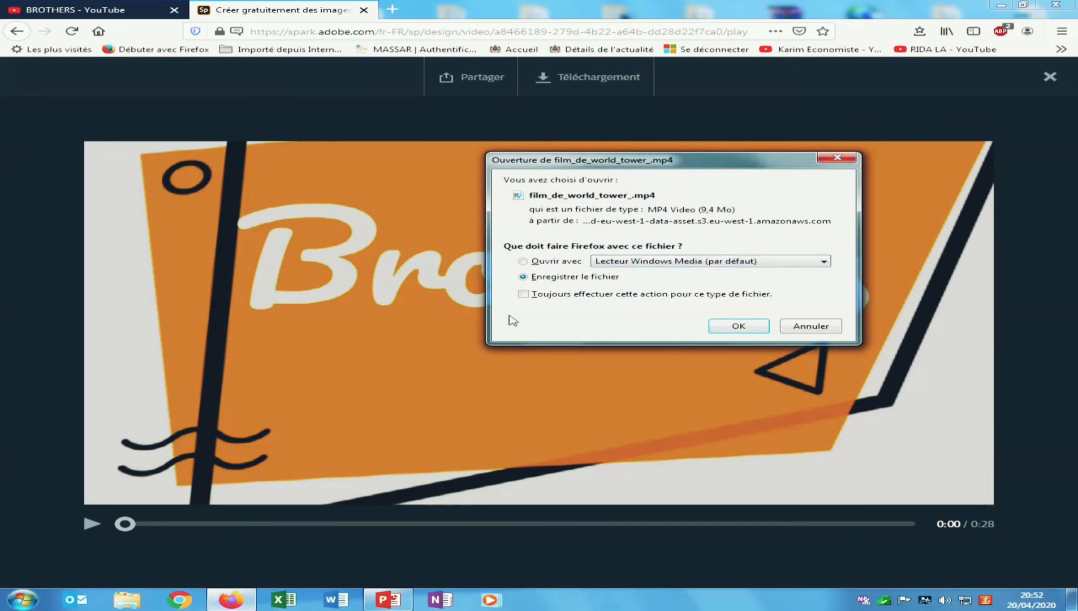
{"action": "left_click", "coordinate": [749, 326]}
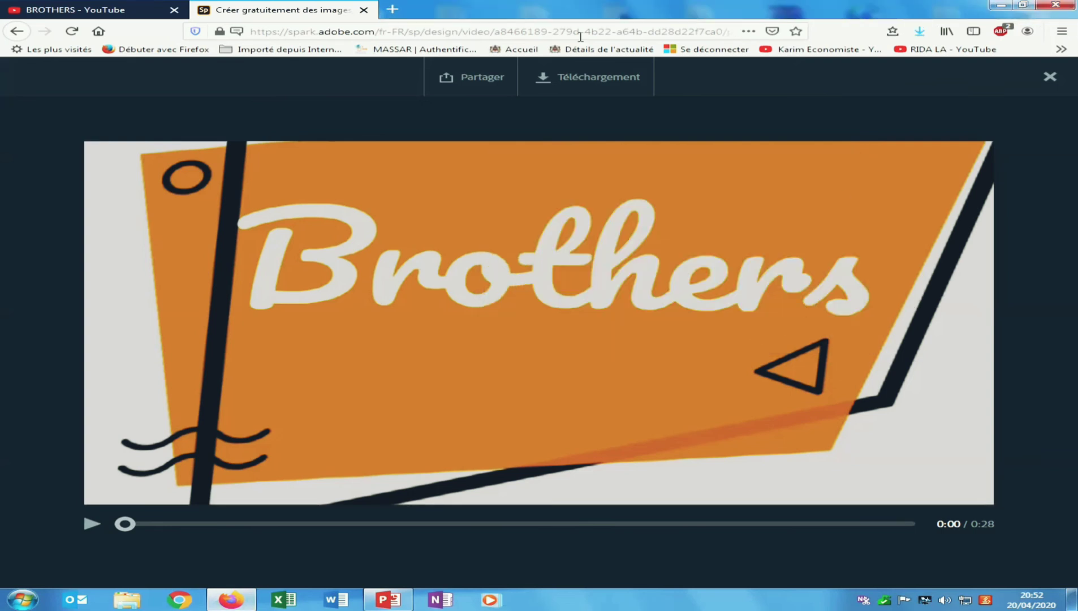
- Open the downloaded film_de_world_tower_ MP4 from Firefox's downloads list in Windows Media Player
{"action": "left_click", "coordinate": [920, 32]}
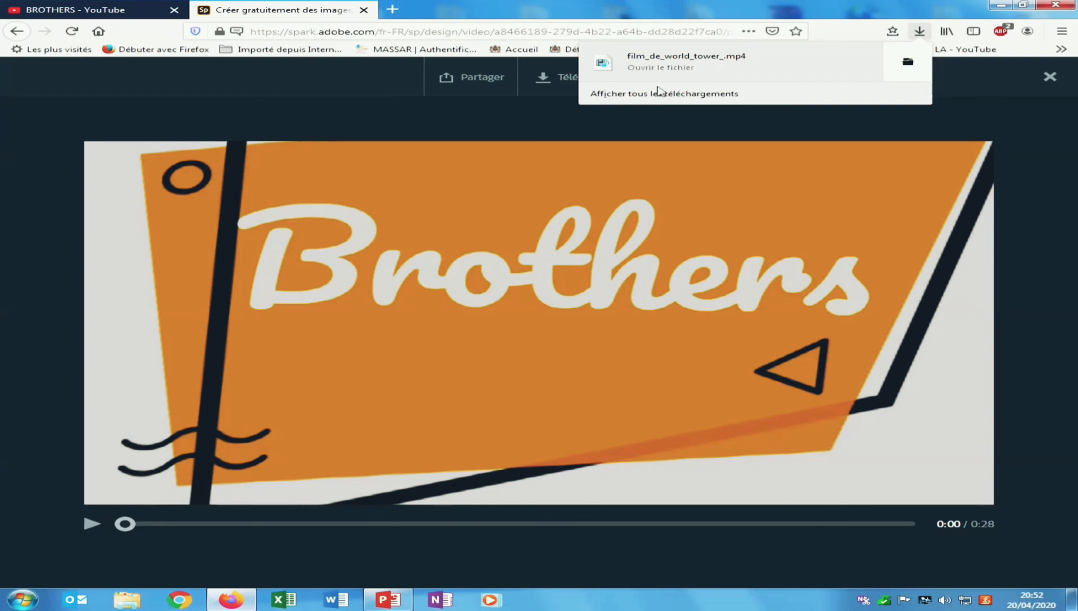
{"action": "left_click", "coordinate": [677, 68]}
{"action": "left_click", "coordinate": [628, 75]}
- Replay the preview, then cancel the repeated download-preparation dialog
{"action": "left_click", "coordinate": [492, 312]}
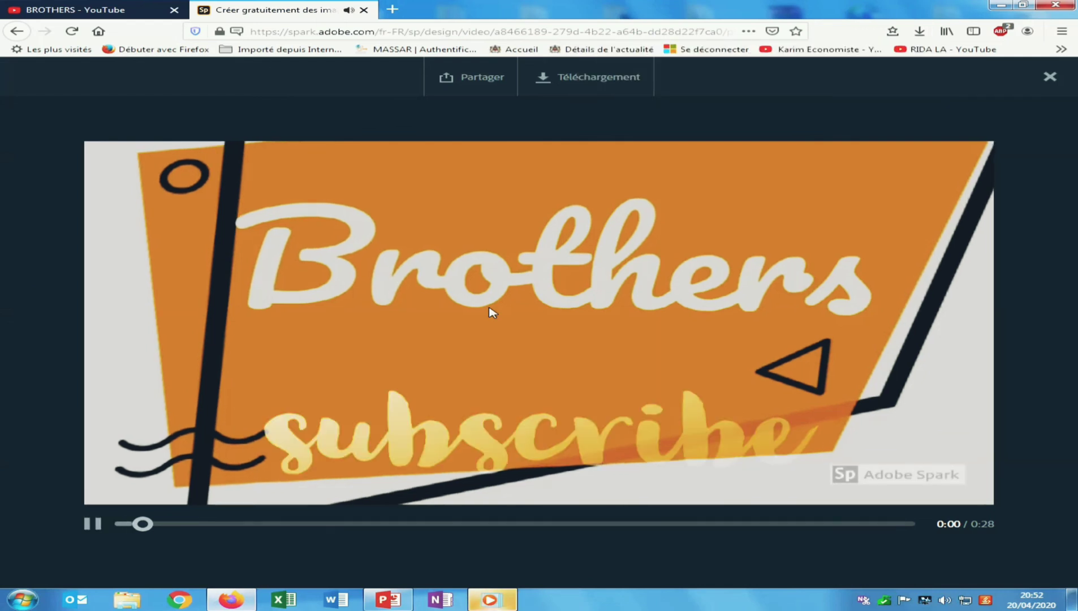
{"action": "left_click", "coordinate": [480, 76]}
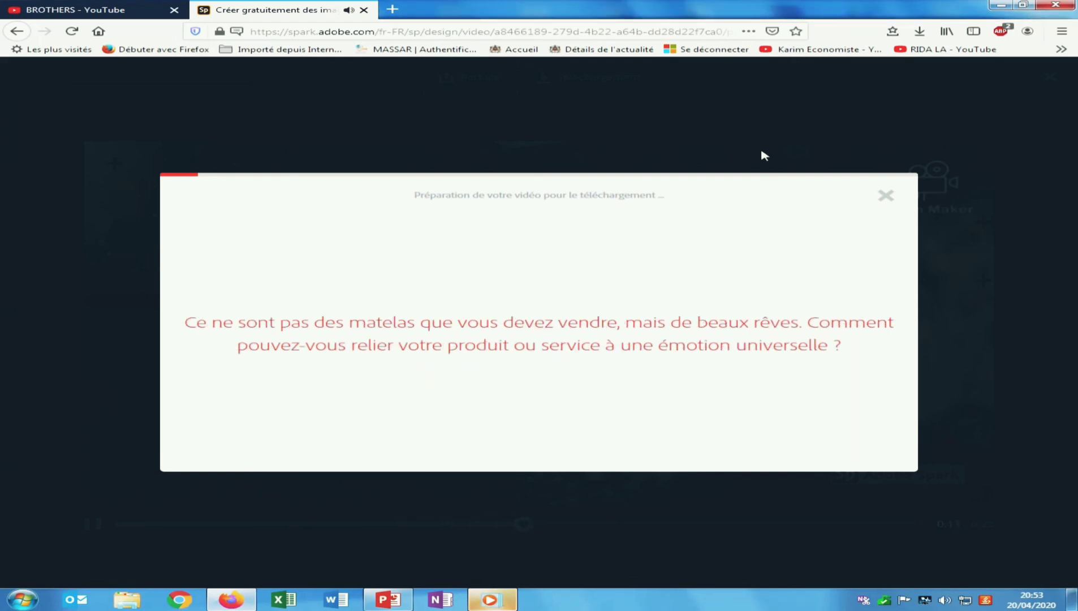
{"action": "left_click", "coordinate": [886, 198]}
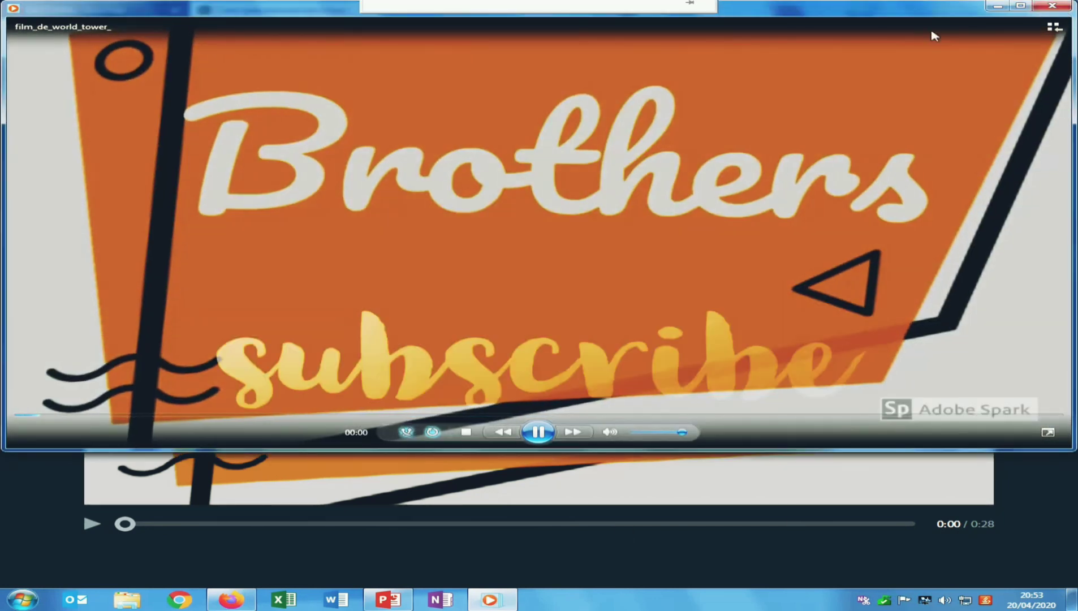
- Close Windows Media Player and Firefox, leaving the Windows desktop visible
{"action": "left_click", "coordinate": [1053, 7]}
{"action": "left_click", "coordinate": [1054, 10]}
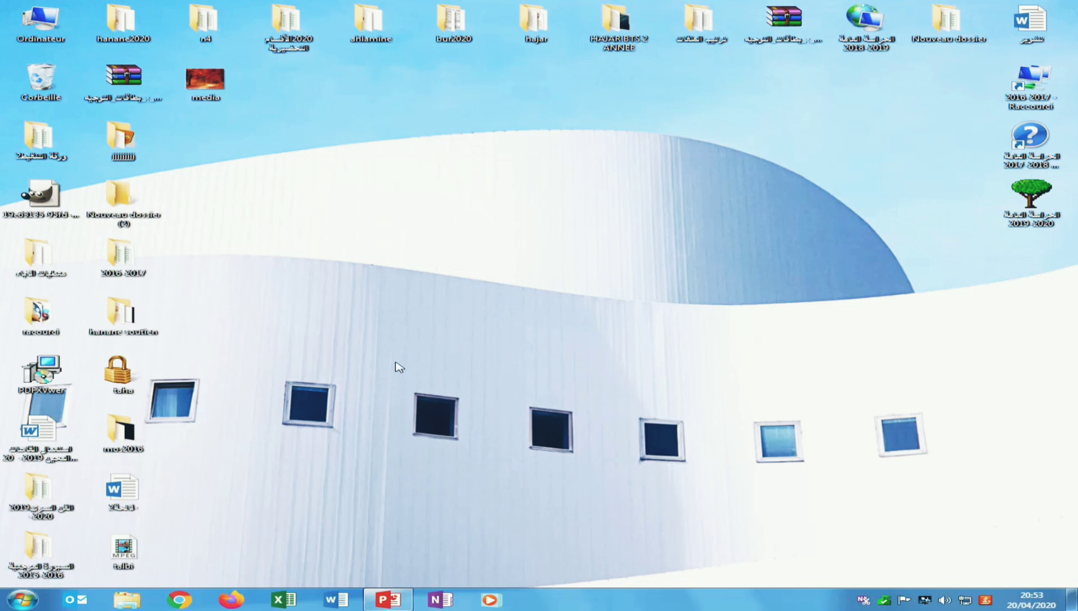
{"action": "mouse_move", "coordinate": [380, 5]}
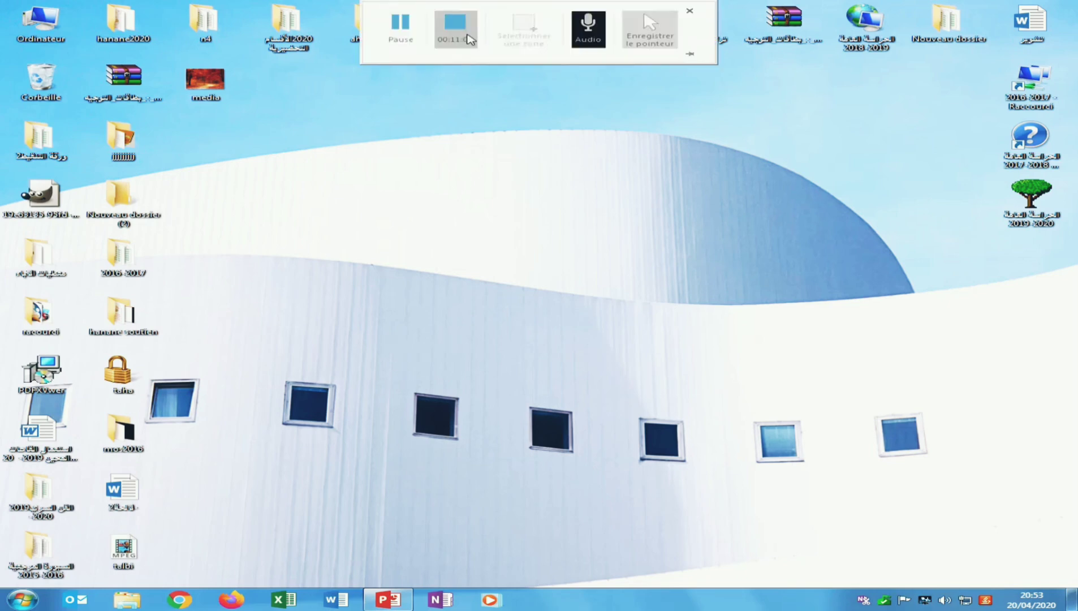